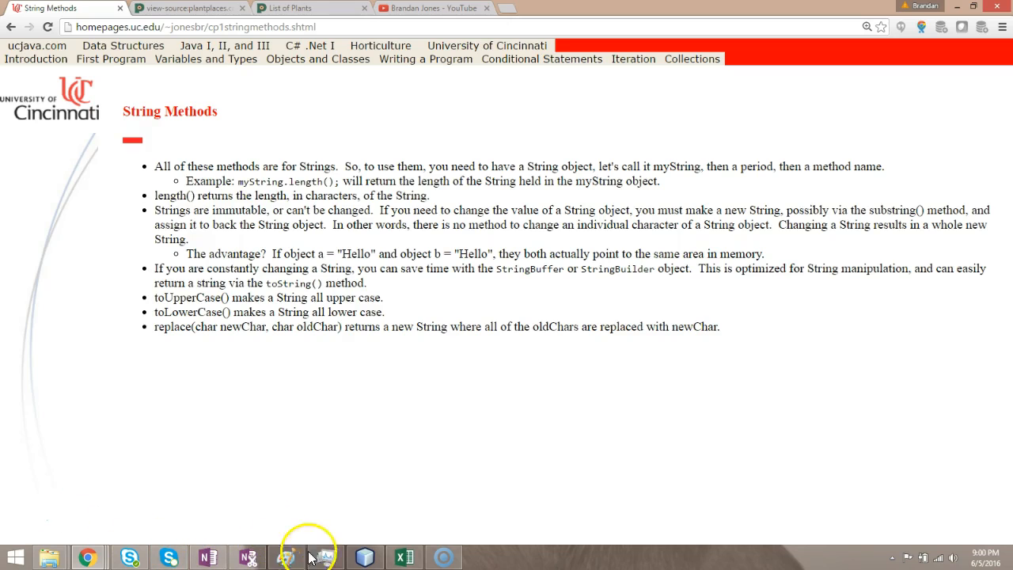
# - Switch from Chrome to the NetBeans editor showing StringExamples.java
pyautogui.click(364, 558)
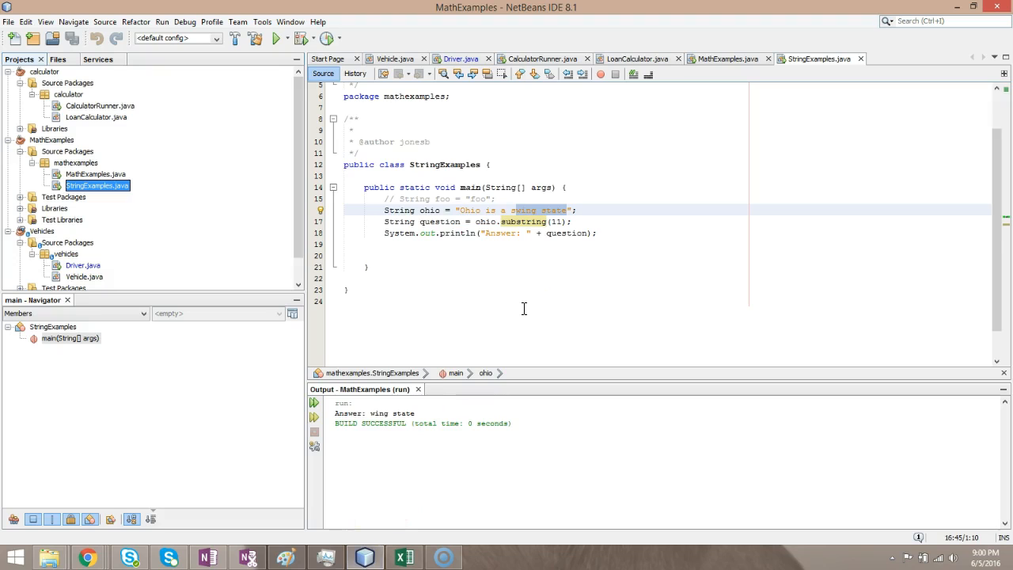
# - Add a new line below the substring printout calling ohio.indexOf("win")
pyautogui.click(609, 236)
pyautogui.press('Return')
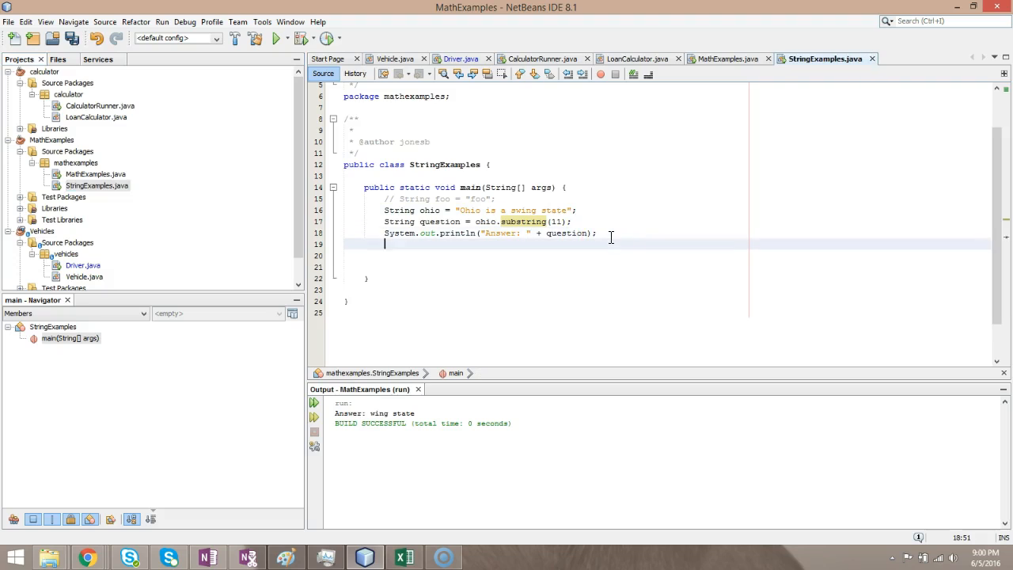
pyautogui.press('Return')
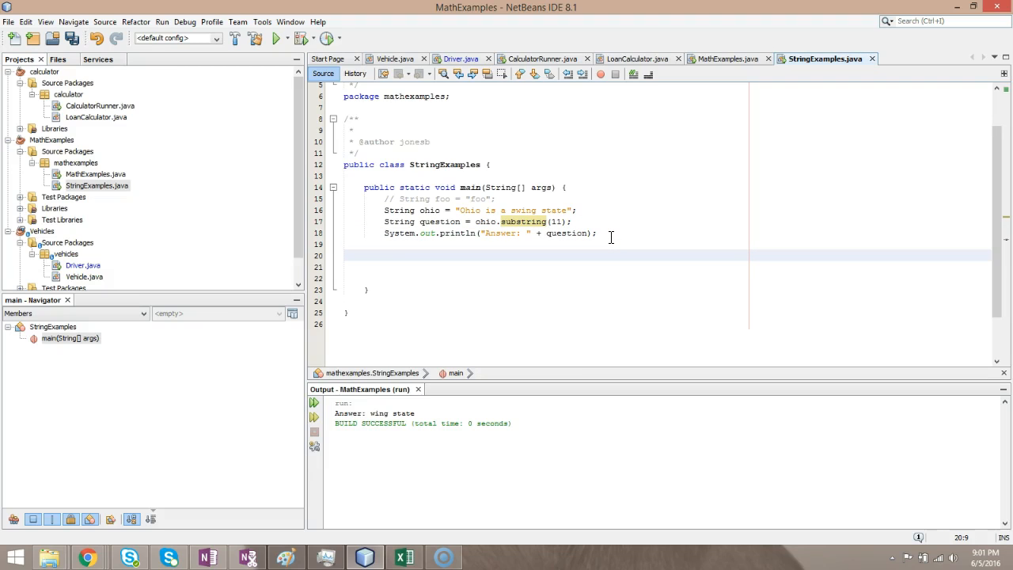
pyautogui.write('ohio.')
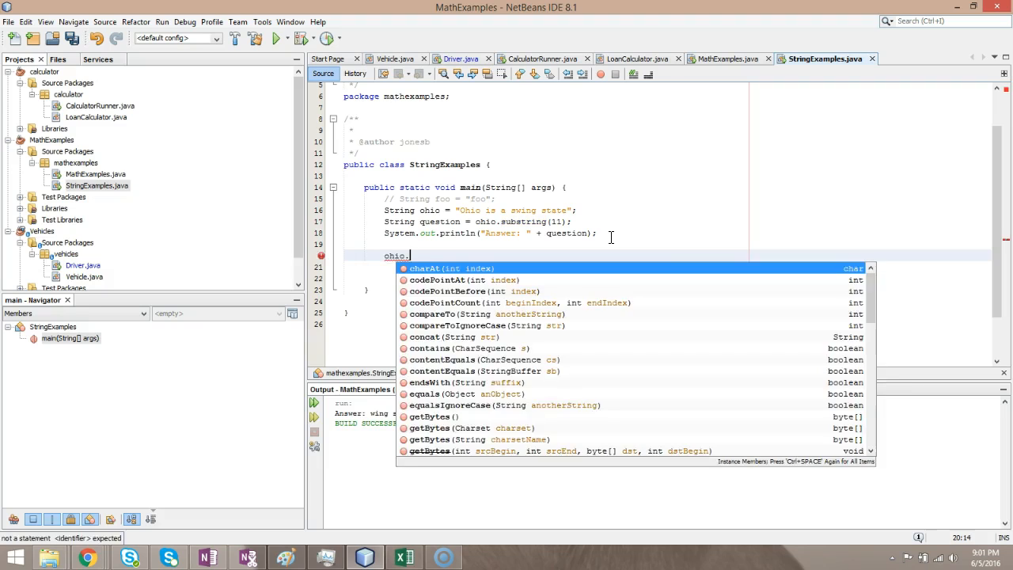
pyautogui.write('indexOf')
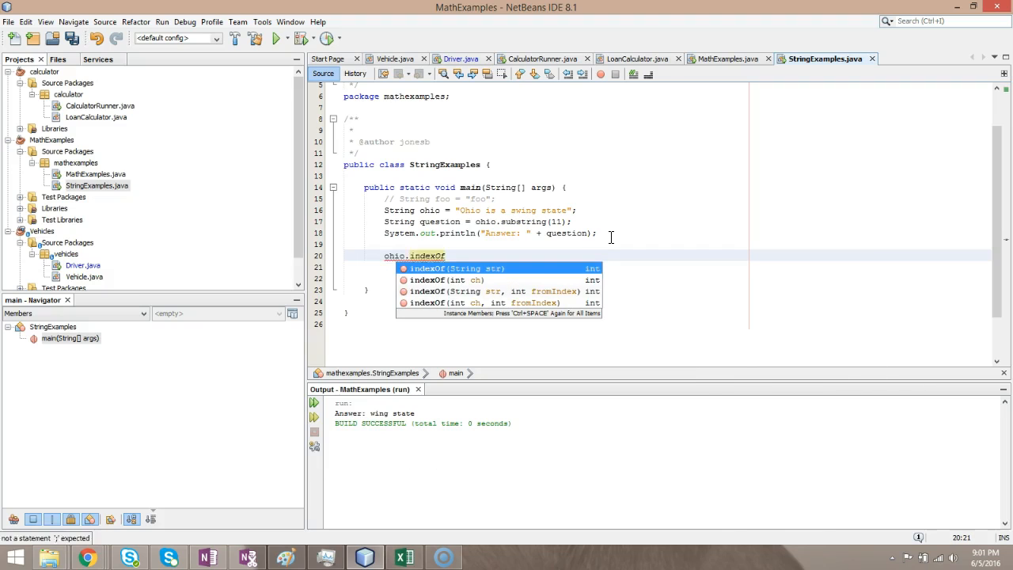
pyautogui.press('Return')
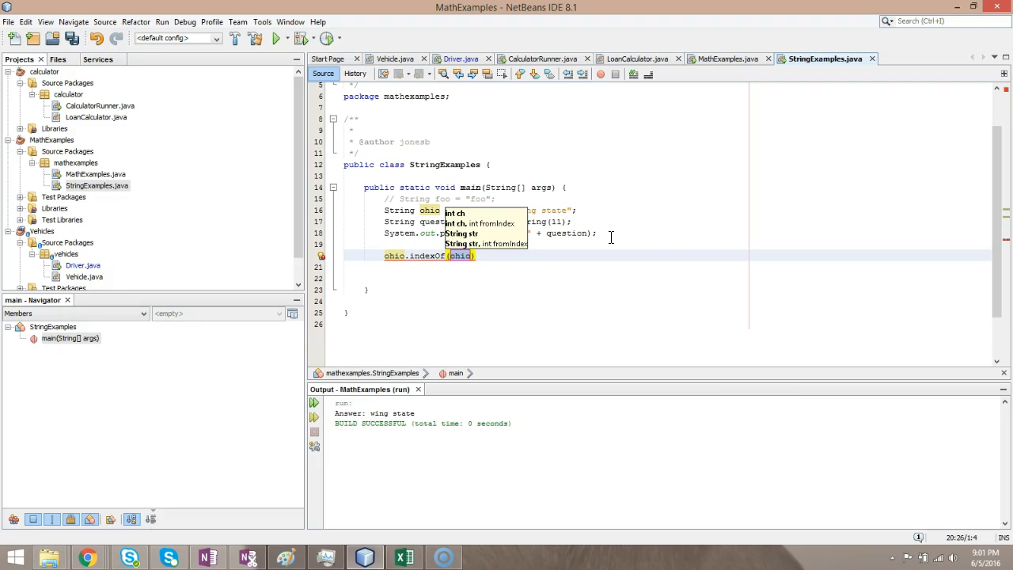
pyautogui.write('"win")')
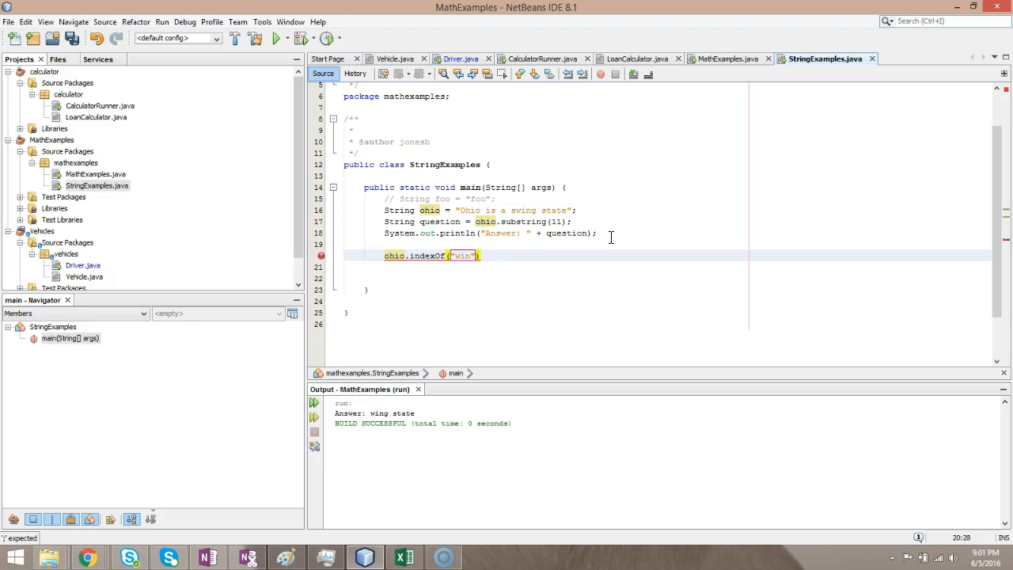
pyautogui.write(';')
pyautogui.press('Left')
pyautogui.press('Left')
pyautogui.press('Left')
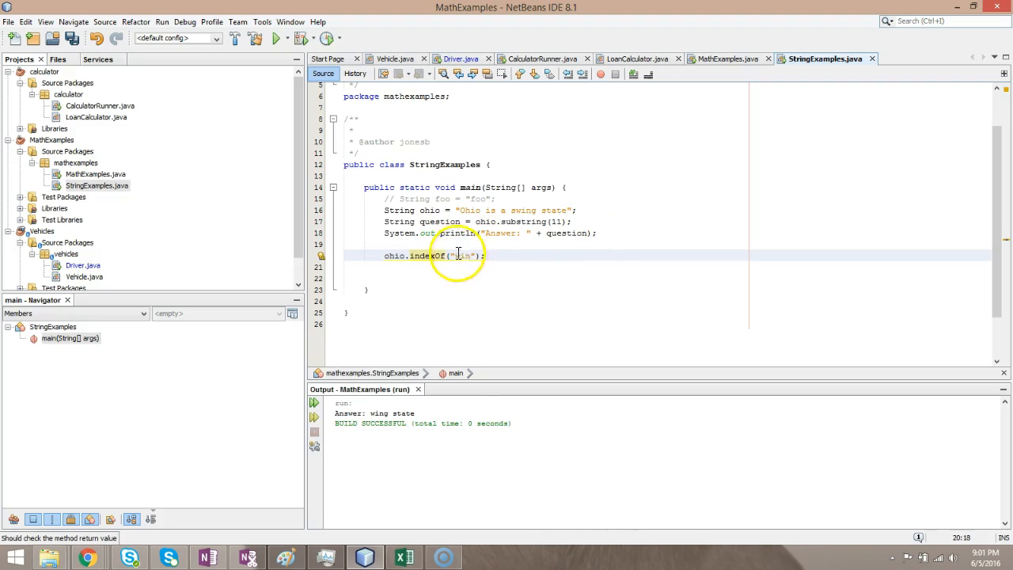
# - Highlight the search text win and the declaration string "Ohio is a swing state"
pyautogui.moveTo(454, 255); pyautogui.dragTo(471, 256)
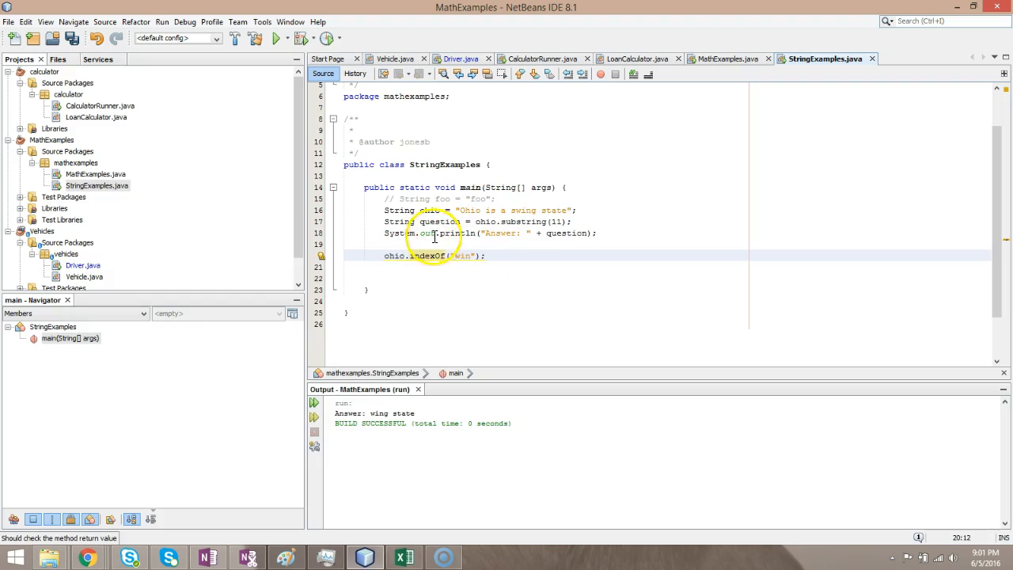
pyautogui.click(435, 210)
pyautogui.moveTo(461, 210); pyautogui.dragTo(567, 210)
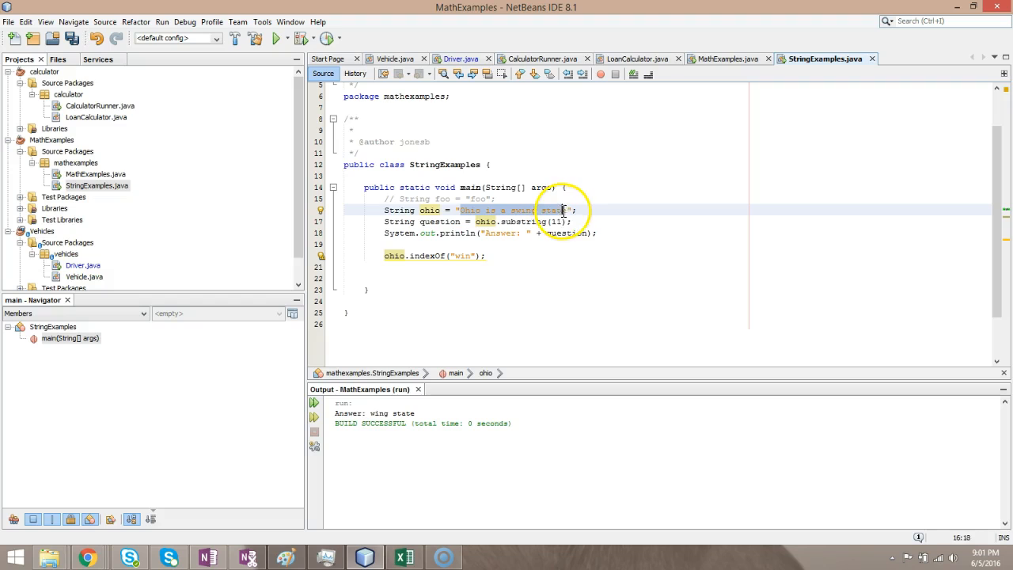
# - Assign the indexOf result to a new int variable named indexOfWin via the hint
pyautogui.click(438, 258)
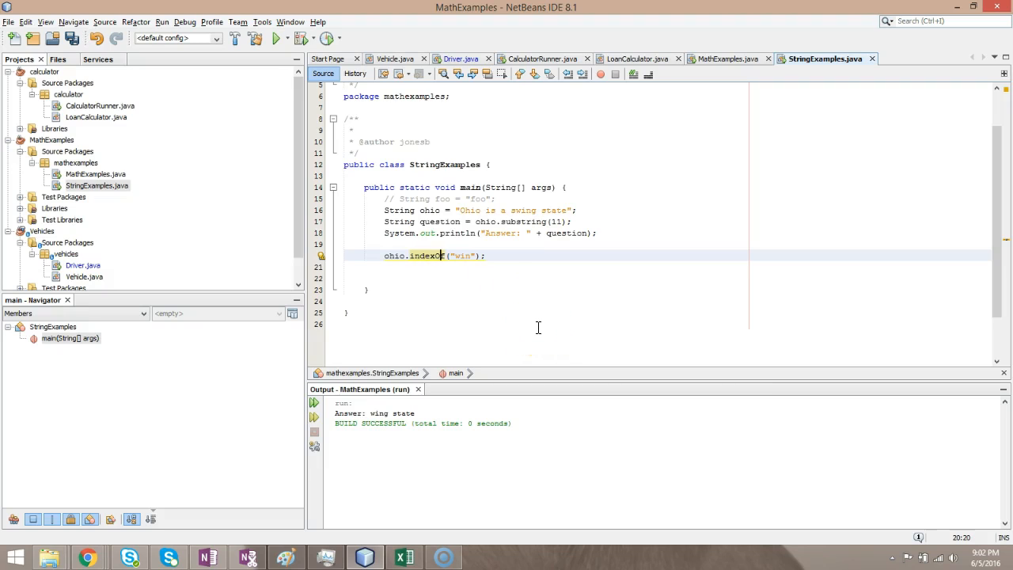
pyautogui.hotkey('alt', 'Return')
pyautogui.click(502, 270)
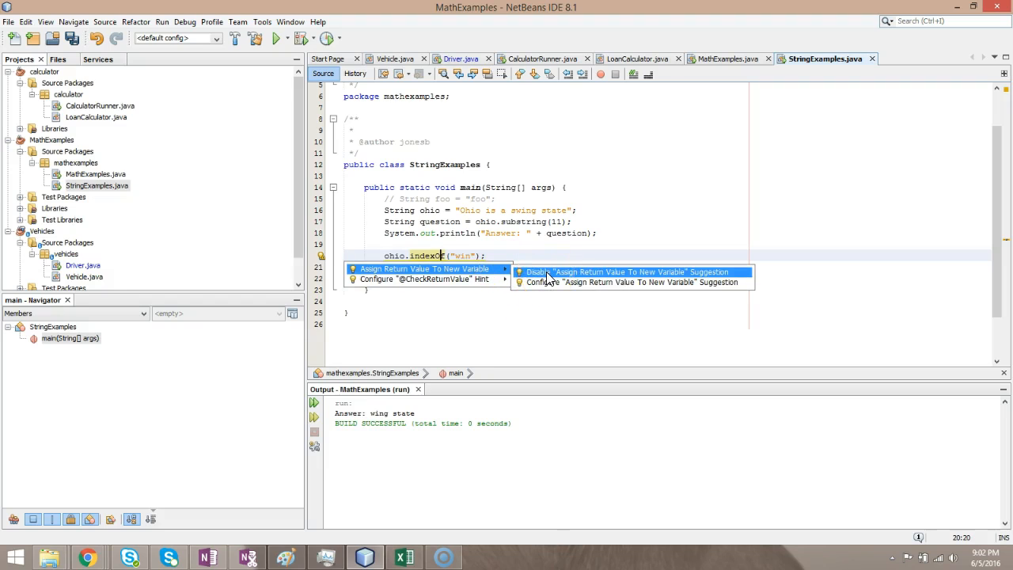
pyautogui.click(459, 270)
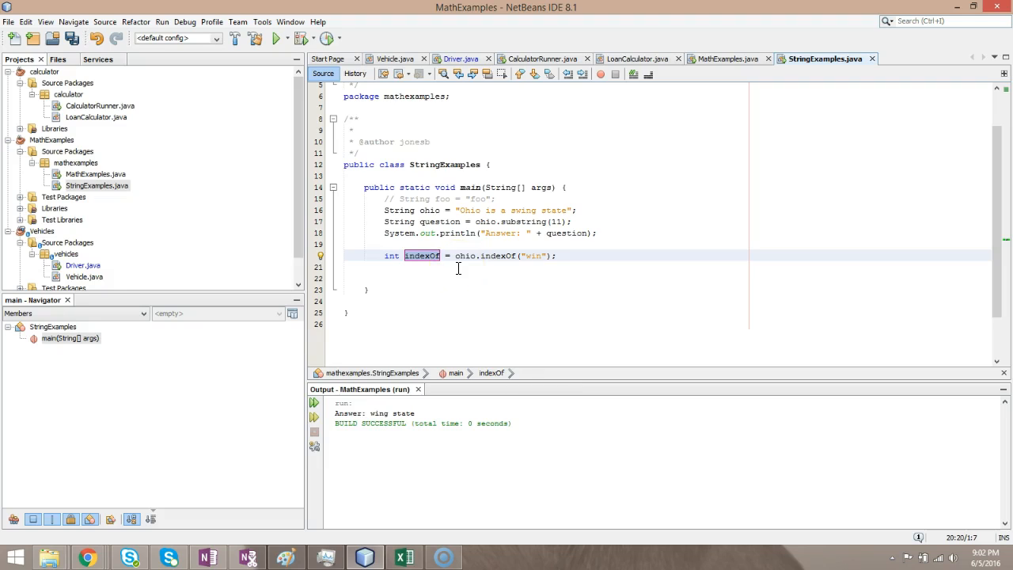
pyautogui.press('End')
pyautogui.write('Win')
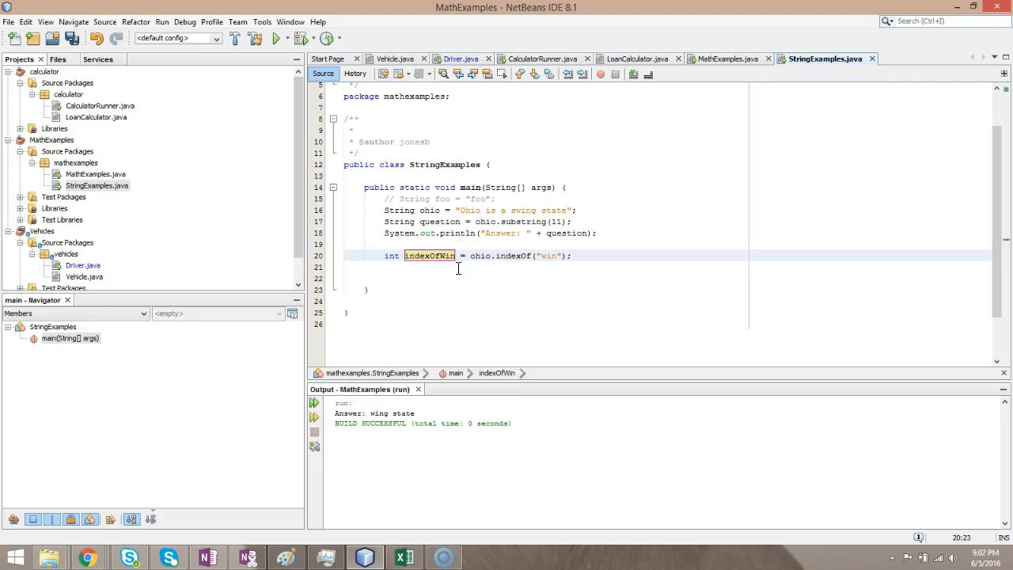
pyautogui.press('Return')
# - Add a println printing "Win is found: " + indexOfWin and save the file
pyautogui.press('End')
pyautogui.press('Return')
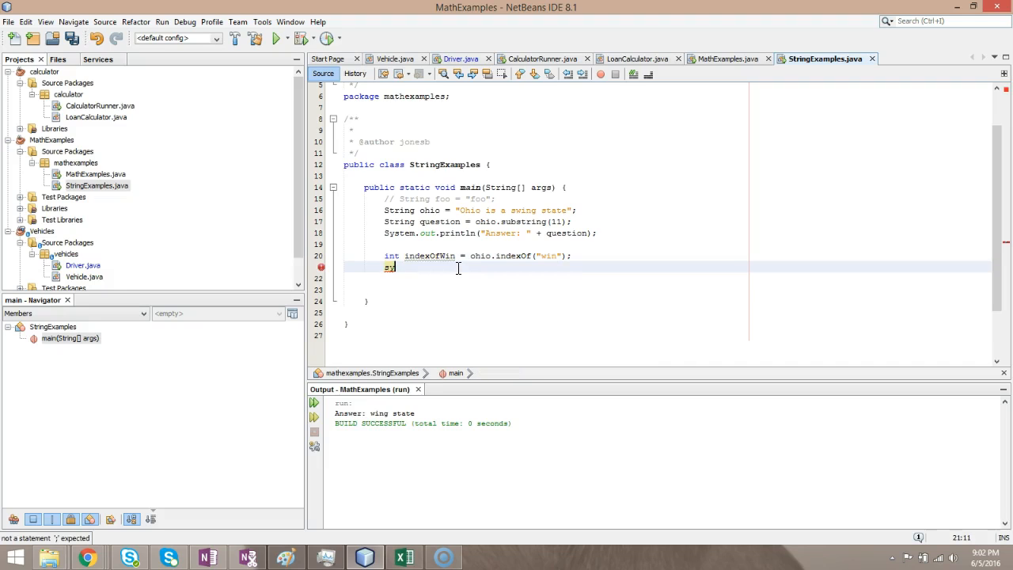
pyautogui.press('BackSpace')
pyautogui.press('BackSpace')
pyautogui.write('sout')
pyautogui.press('Tab')
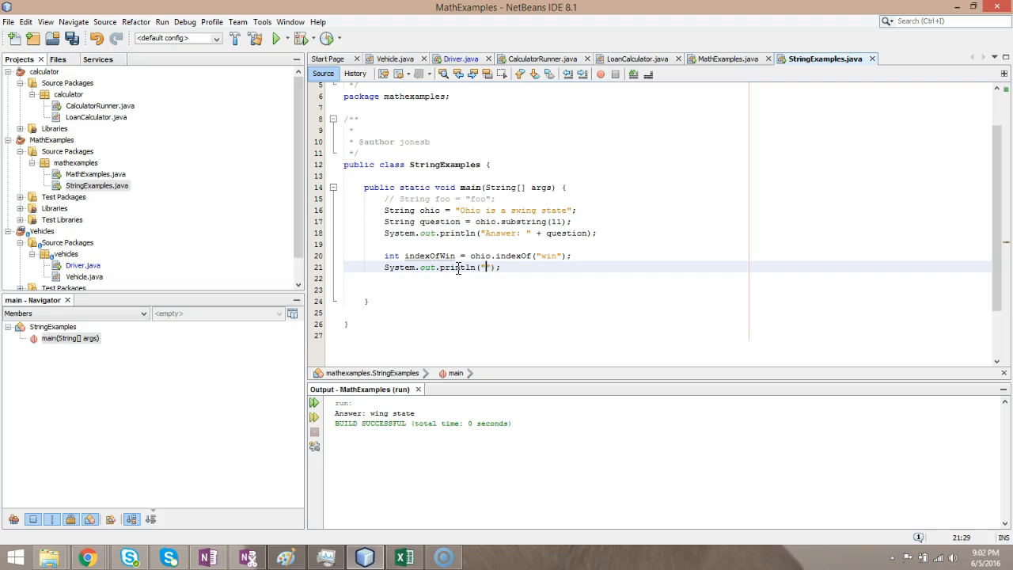
pyautogui.write('Win is found: " + ')
pyautogui.write('indexOf')
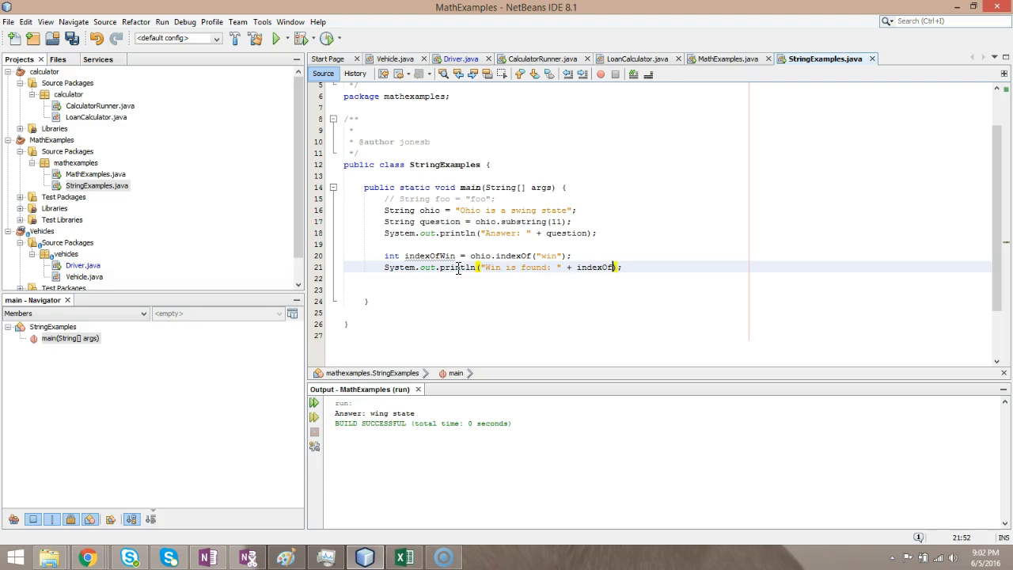
pyautogui.write('Win')
pyautogui.press('Up')
pyautogui.press('Up')
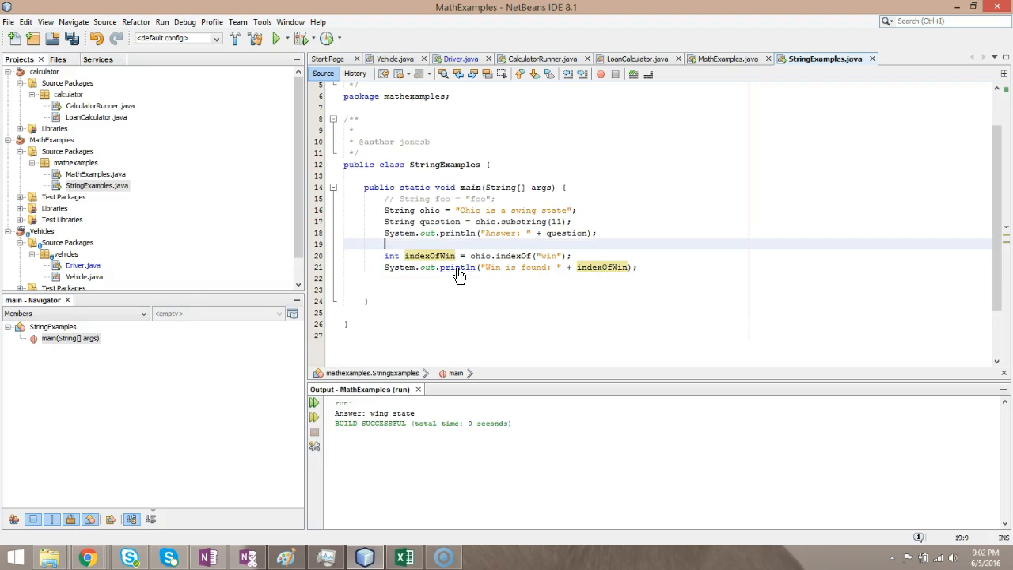
# - Save and run StringExamples.java to see the index of "win"
pyautogui.hotkey('ctrl', 's')
pyautogui.rightClick(109, 187)
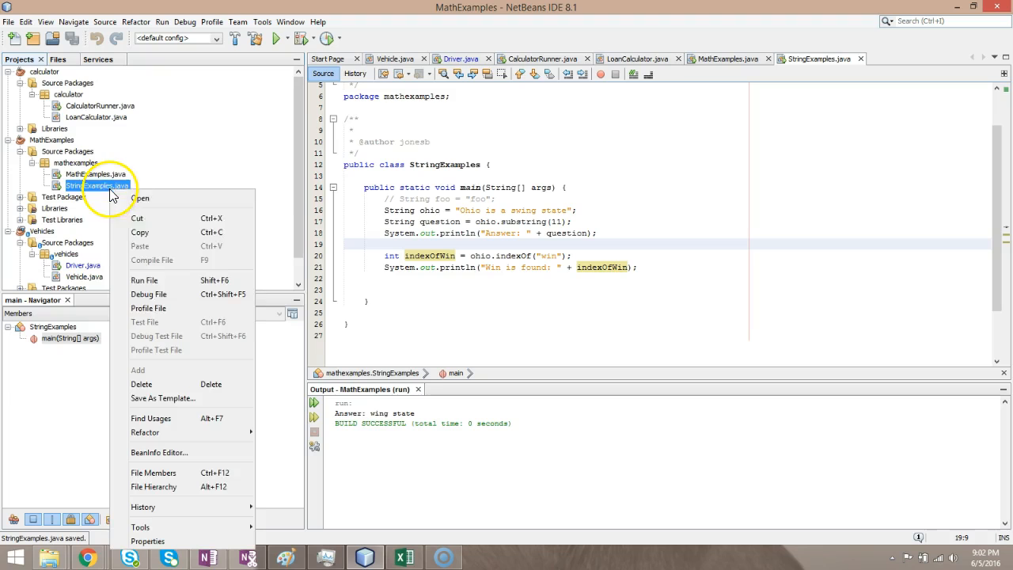
pyautogui.click(165, 281)
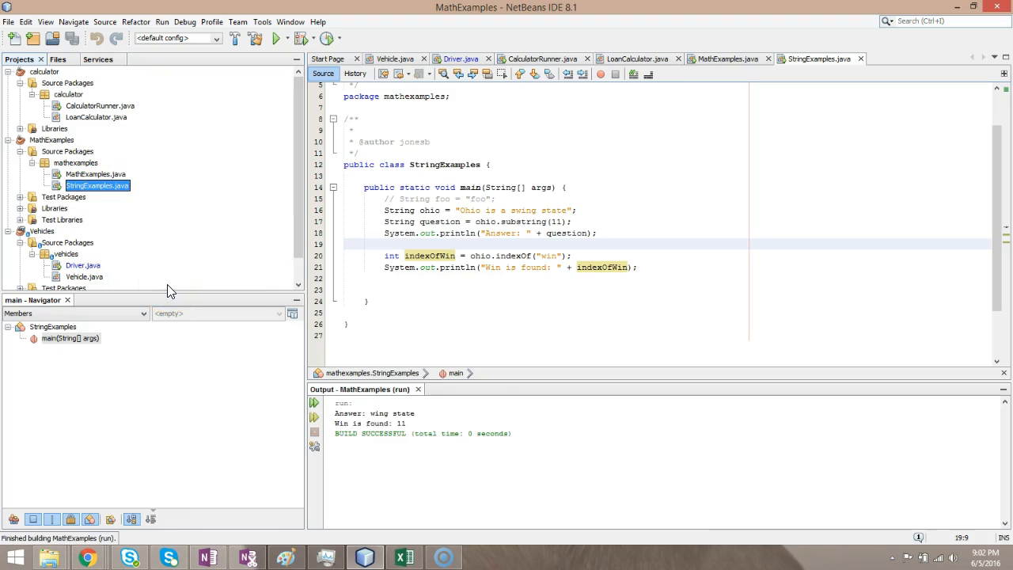
# - Change the search text, save, and run again, printing "Win is found: 5"
pyautogui.click(553, 256)
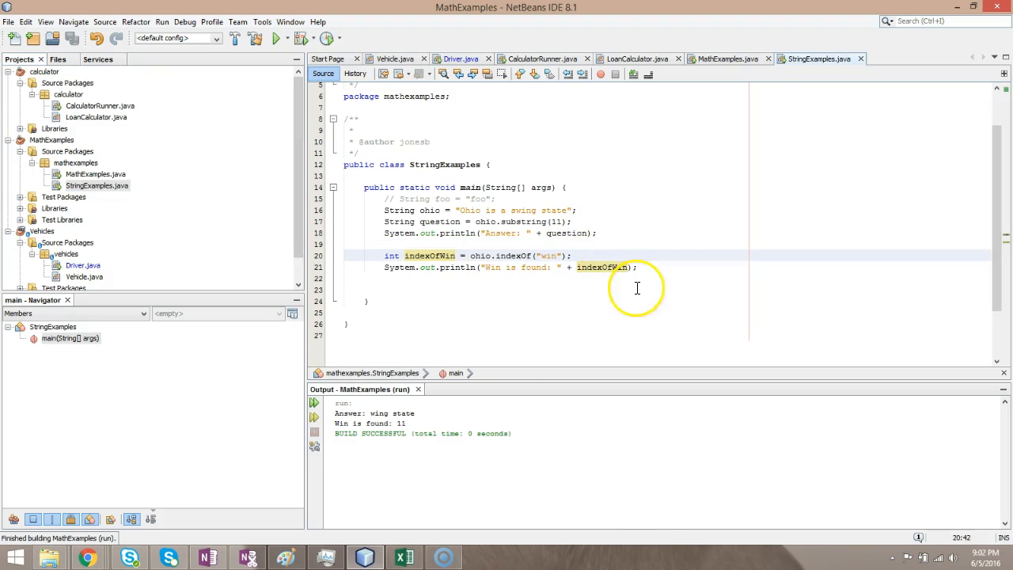
pyautogui.hotkey('shift', 'Left')
pyautogui.hotkey('shift', 'Left')
pyautogui.hotkey('shift', 'Left')
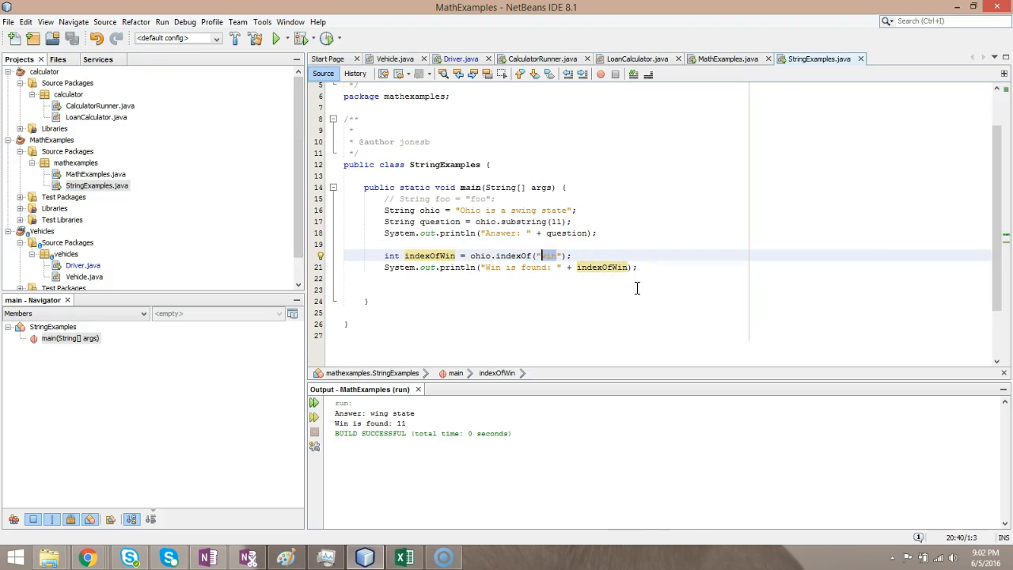
pyautogui.write('is')
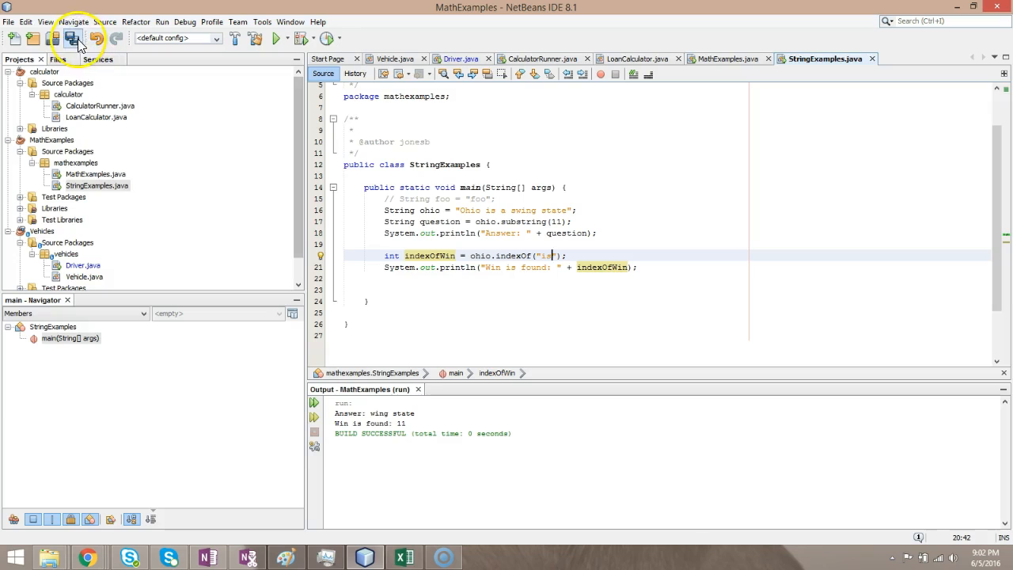
pyautogui.click(78, 41)
pyautogui.rightClick(108, 185)
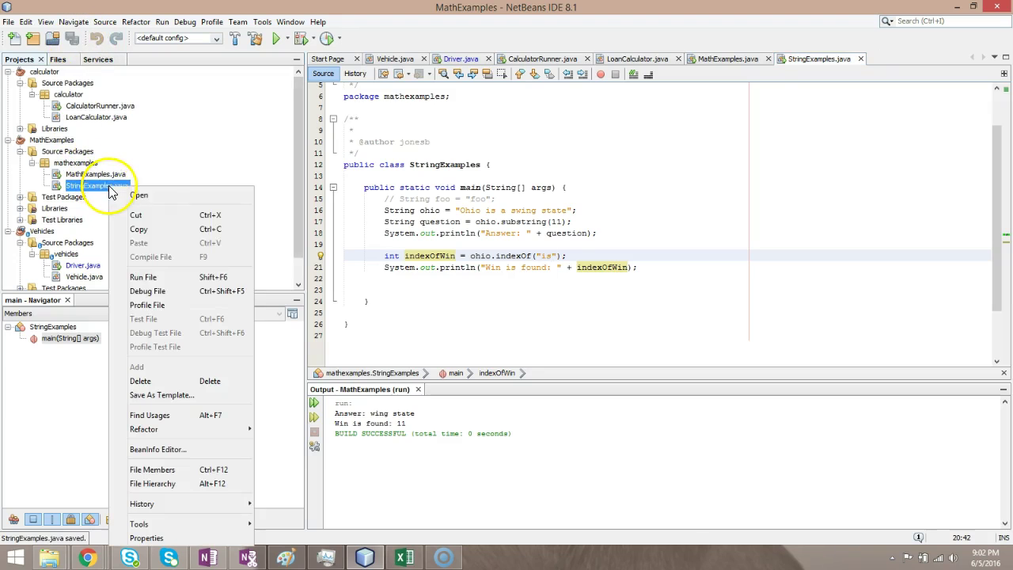
pyautogui.click(158, 277)
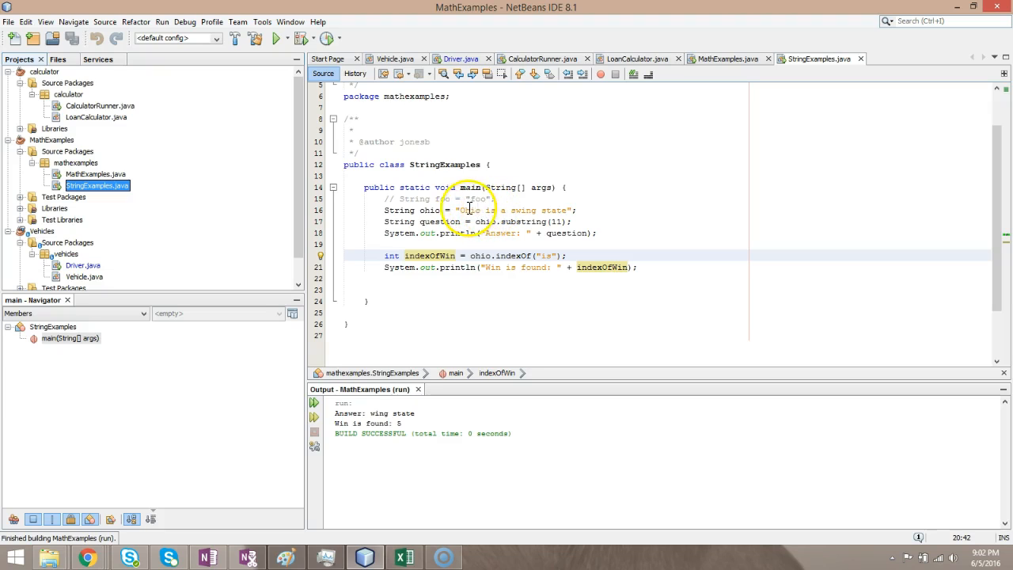
# - Count character positions in the Ohio string, then return to the search literal
pyautogui.click(465, 210)
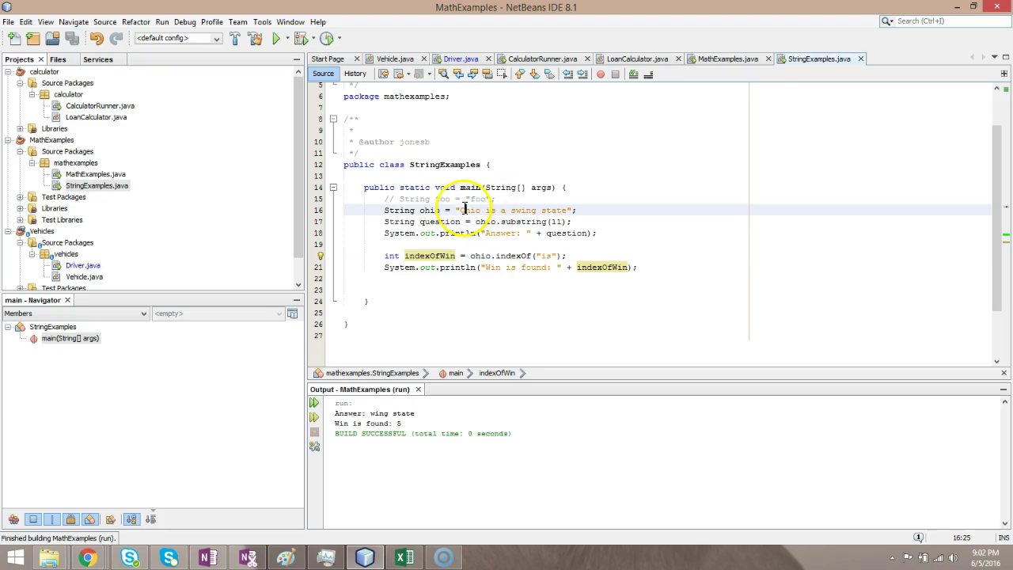
pyautogui.click(478, 210)
pyautogui.click(489, 210)
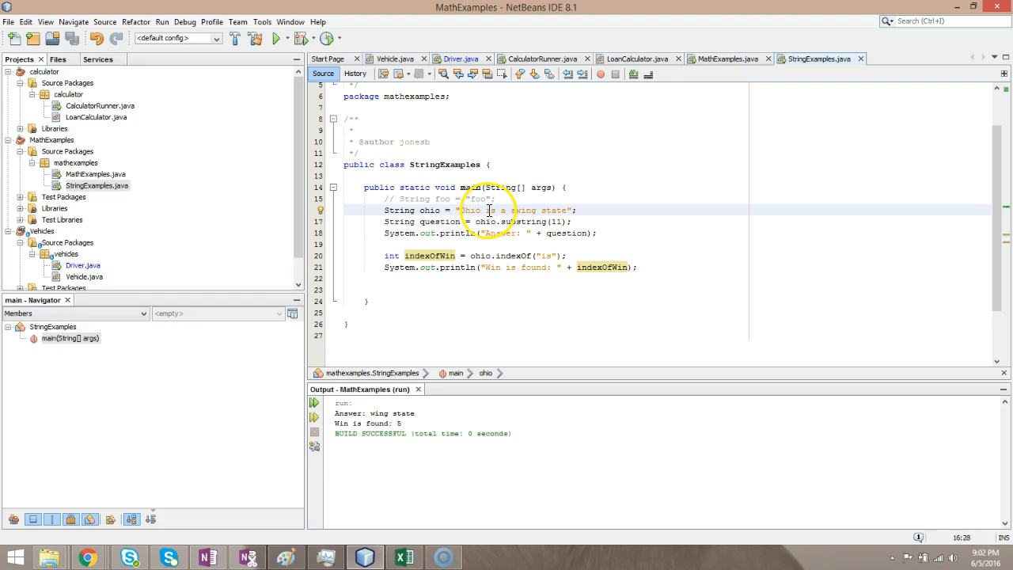
pyautogui.click(551, 256)
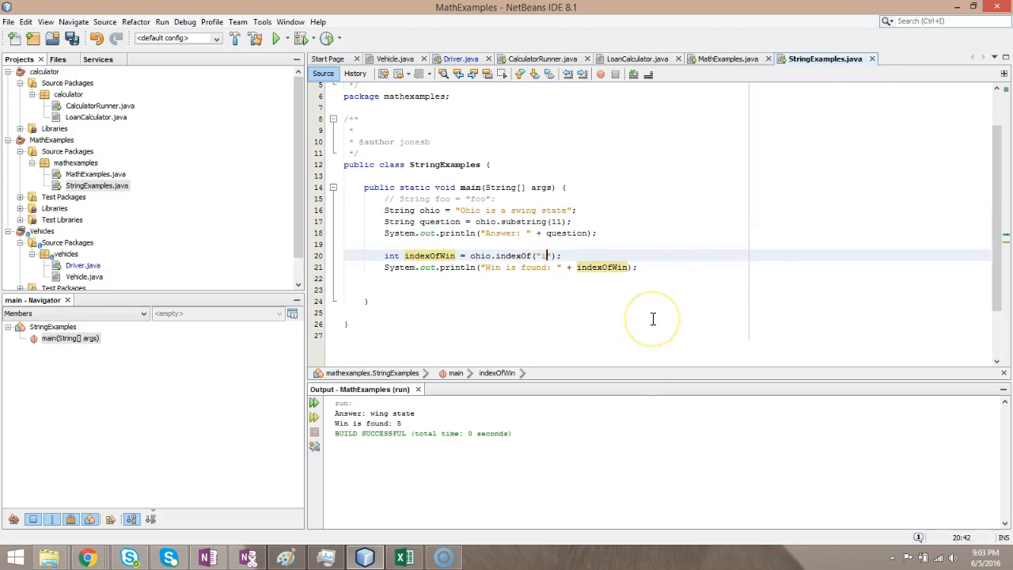
pyautogui.hotkey('alt', 'Tab')
pyautogui.hotkey('alt', 'Tab')
pyautogui.hotkey('alt', 'Tab')
pyautogui.hotkey('alt', 'Tab')
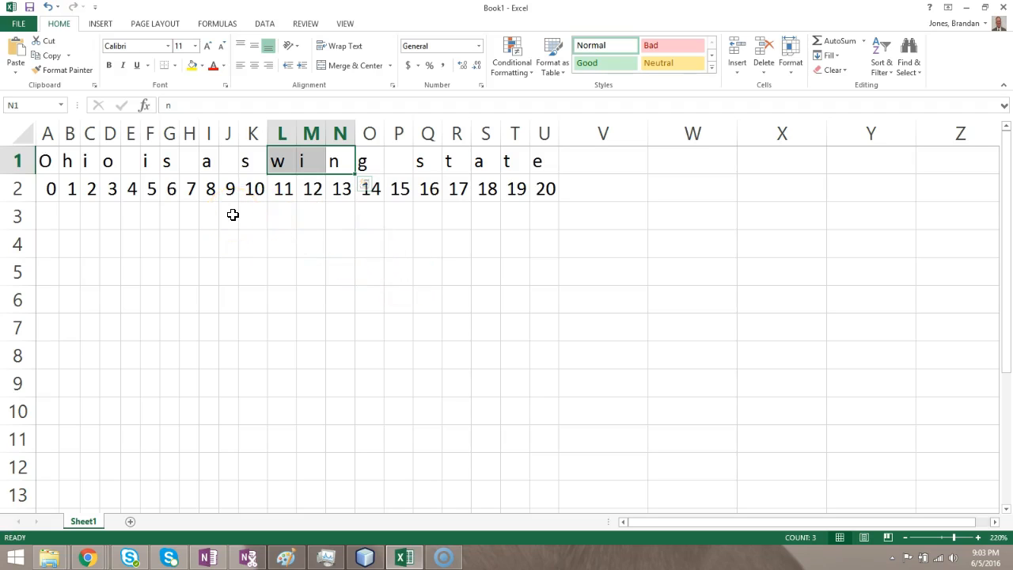
pyautogui.moveTo(149, 160)
pyautogui.mouseDown()
pyautogui.moveTo(154, 190)
pyautogui.moveTo(168, 189)
pyautogui.mouseUp()
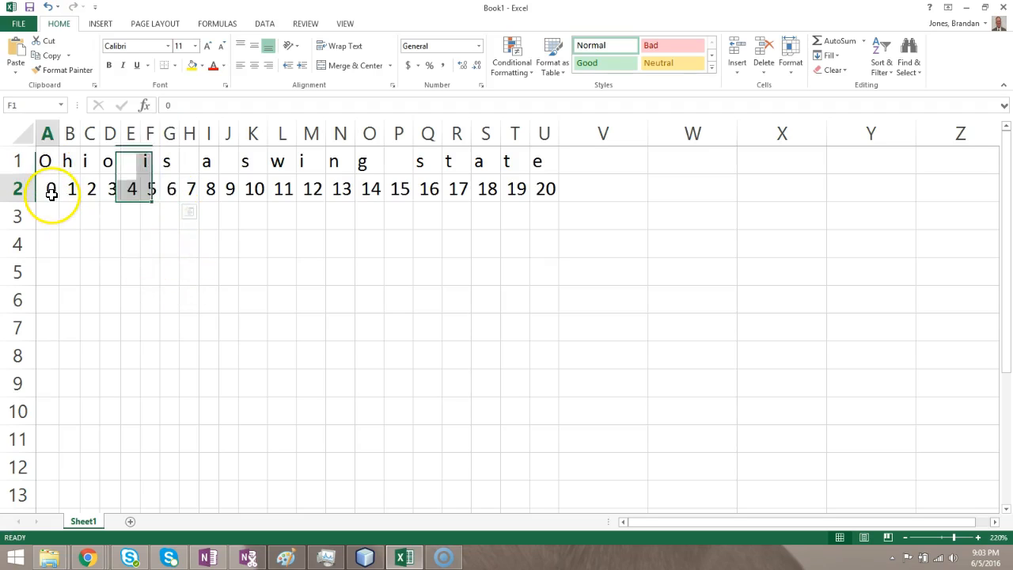
pyautogui.click(50, 188)
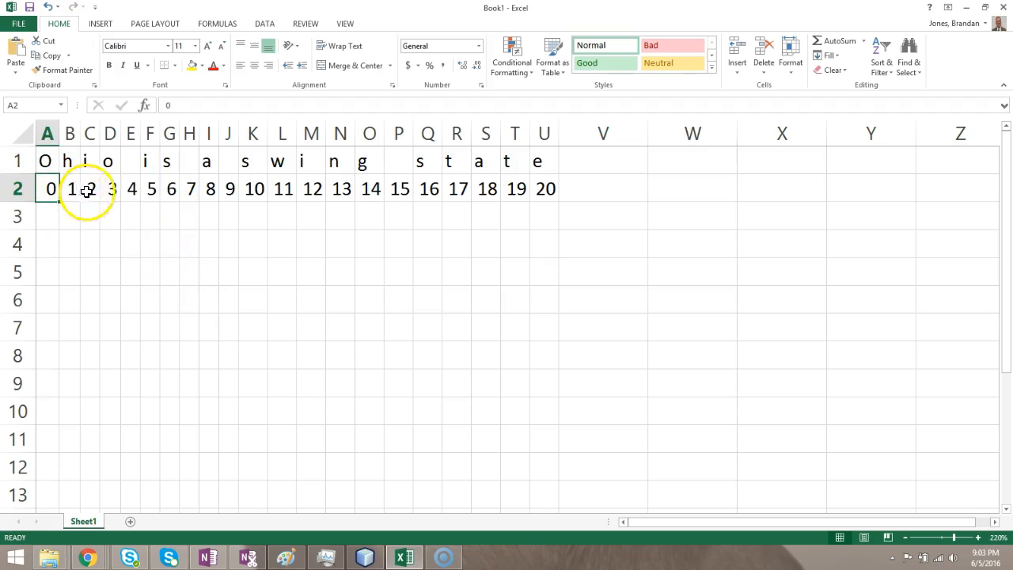
pyautogui.moveTo(149, 160); pyautogui.dragTo(171, 188)
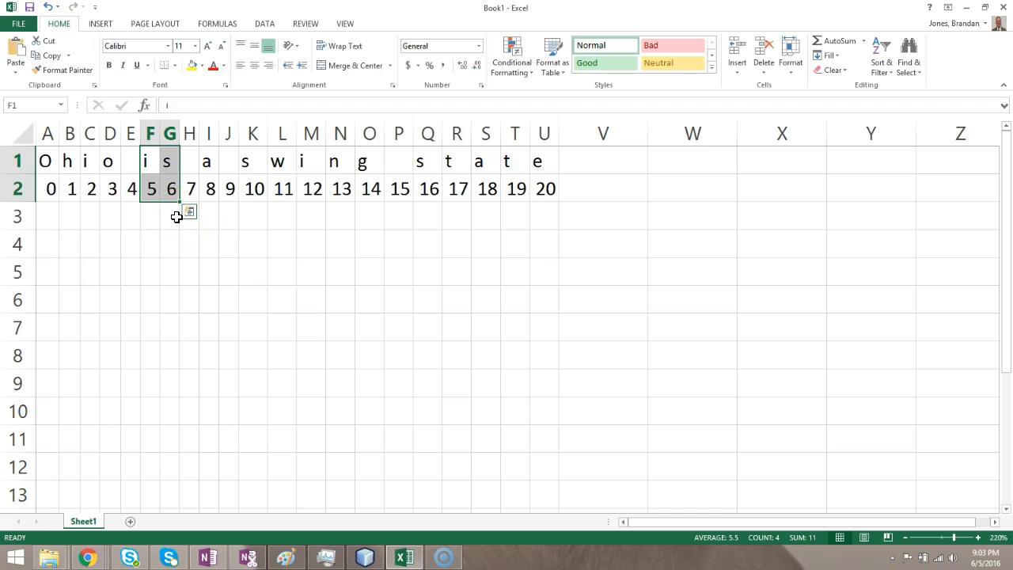
pyautogui.click(967, 14)
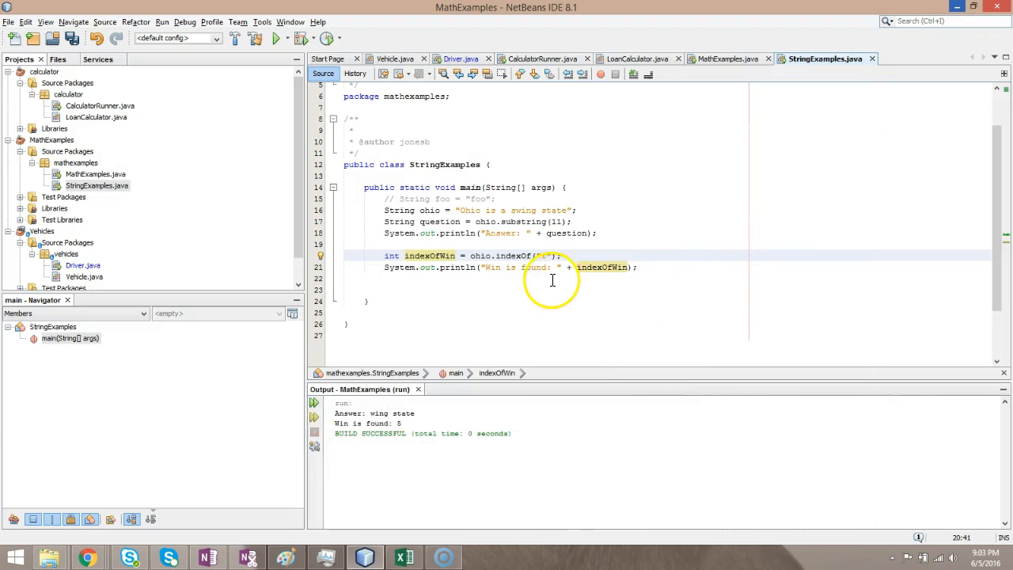
# - Highlight a letter in the Ohio string and run StringExamples.java
pyautogui.click(467, 210)
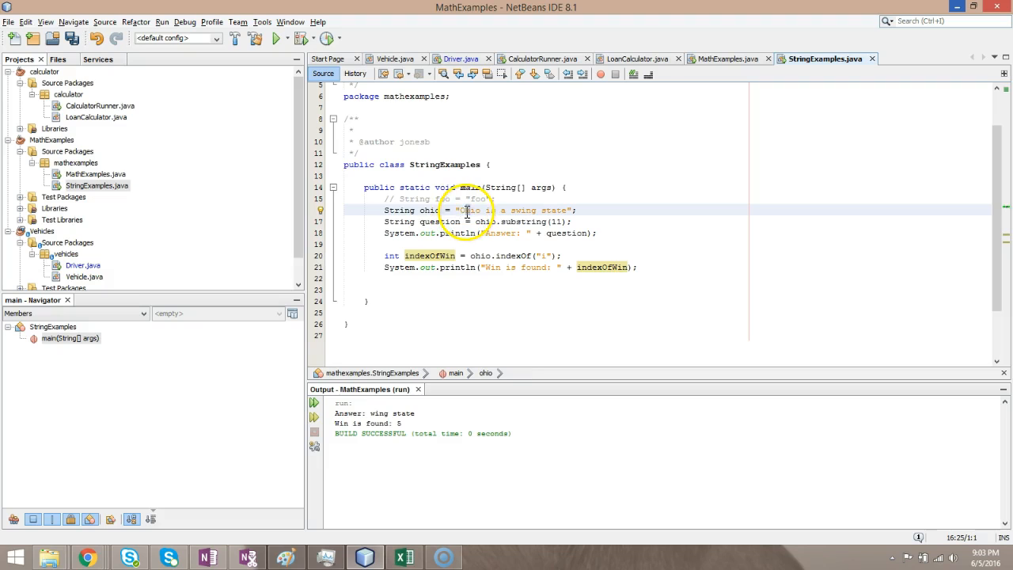
pyautogui.moveTo(468, 211); pyautogui.dragTo(473, 212)
pyautogui.click(472, 212)
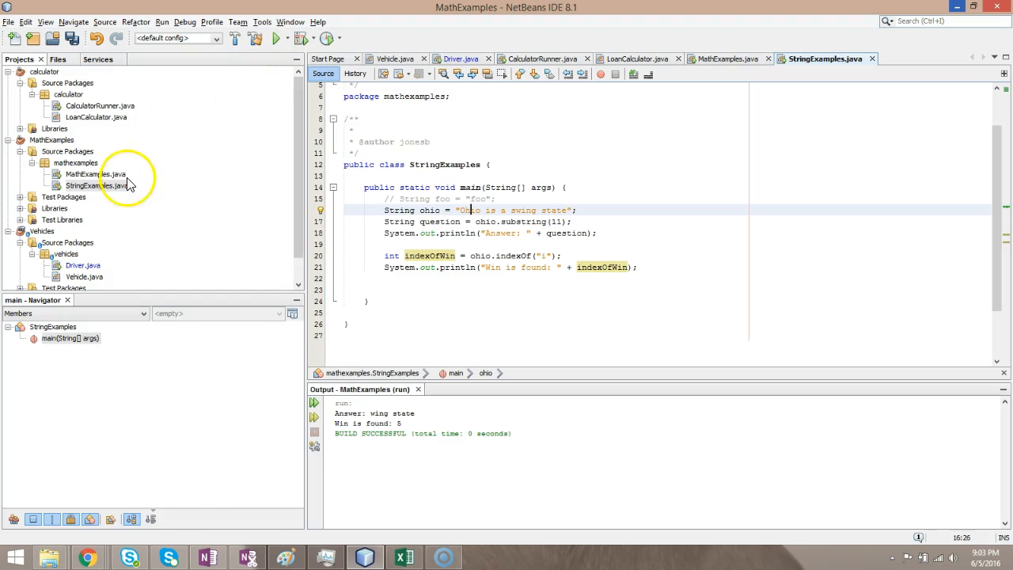
pyautogui.rightClick(124, 186)
pyautogui.click(191, 281)
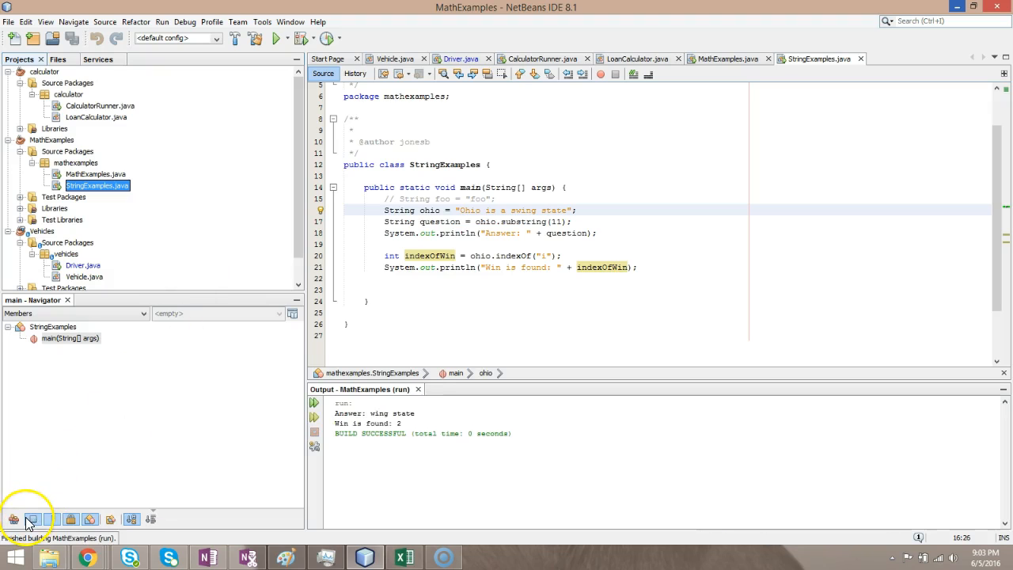
# - Change the search literal to "x", save and run, showing the -1 result
pyautogui.click(547, 257)
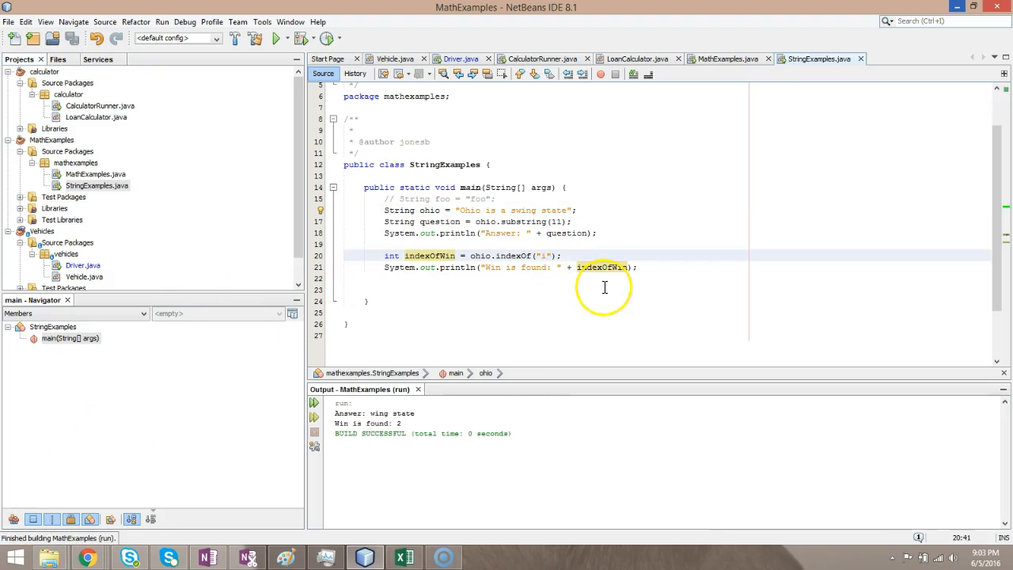
pyautogui.press('BackSpace')
pyautogui.write('x')
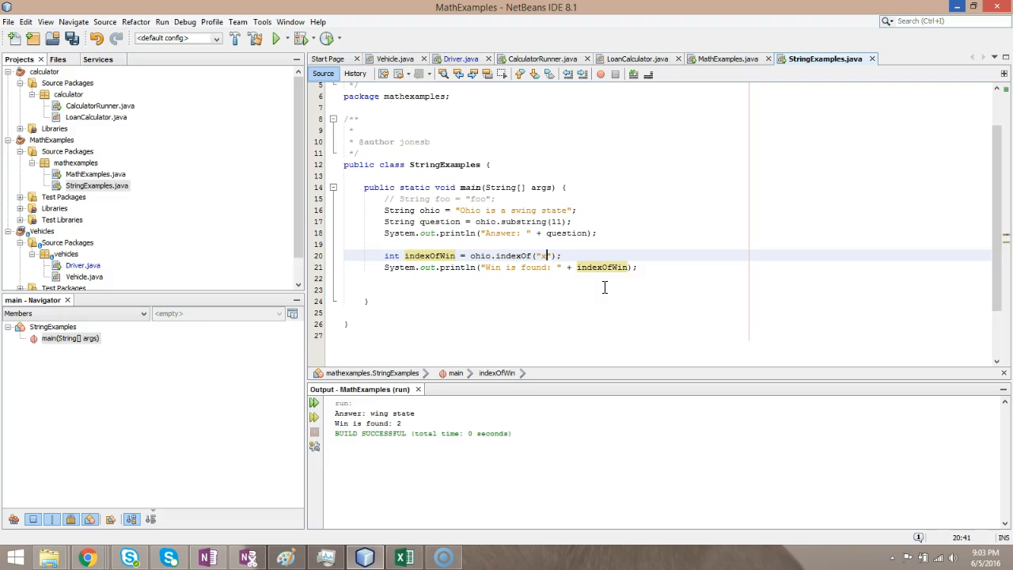
pyautogui.click(72, 39)
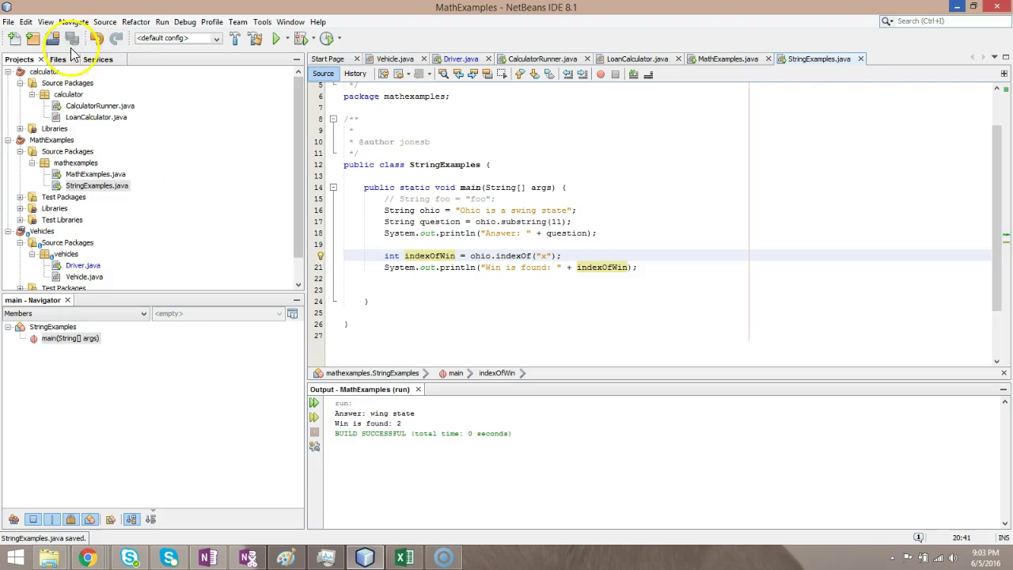
pyautogui.rightClick(91, 188)
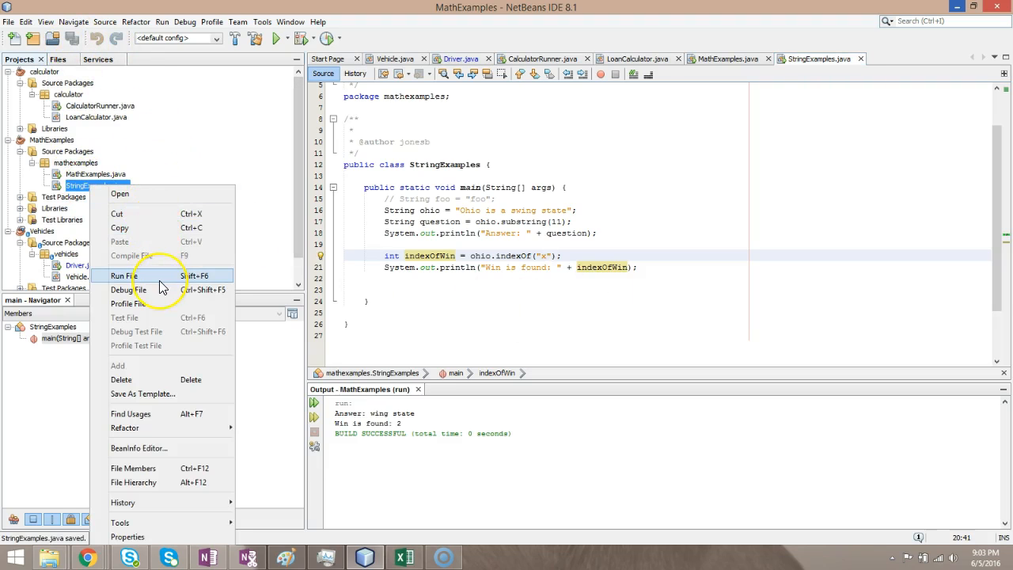
pyautogui.click(161, 287)
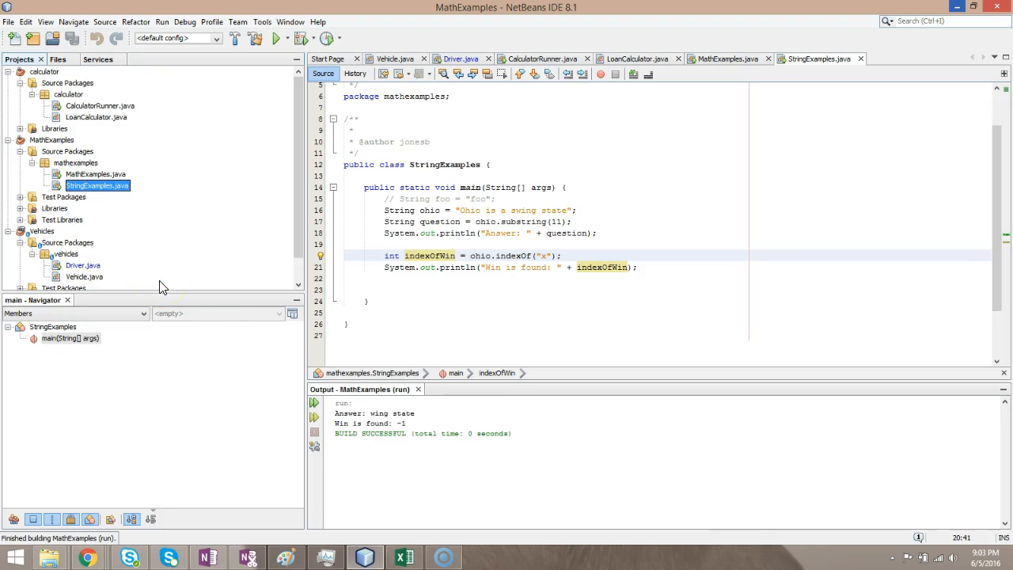
pyautogui.click(396, 427)
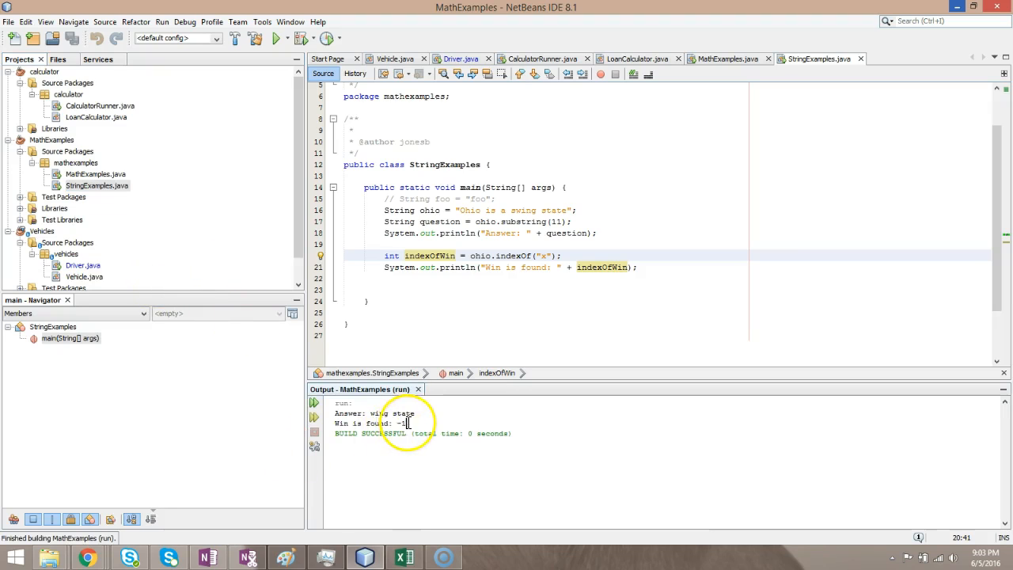
pyautogui.click(335, 424)
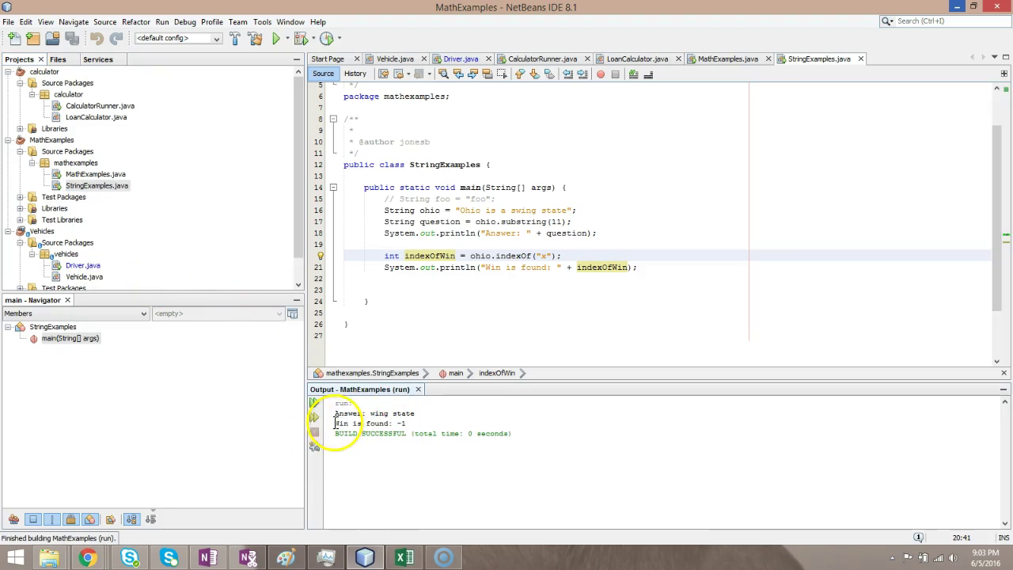
# - Relabel the println to "x is found: ", save, and run again
pyautogui.click(501, 267)
pyautogui.press('BackSpace')
pyautogui.press('BackSpace')
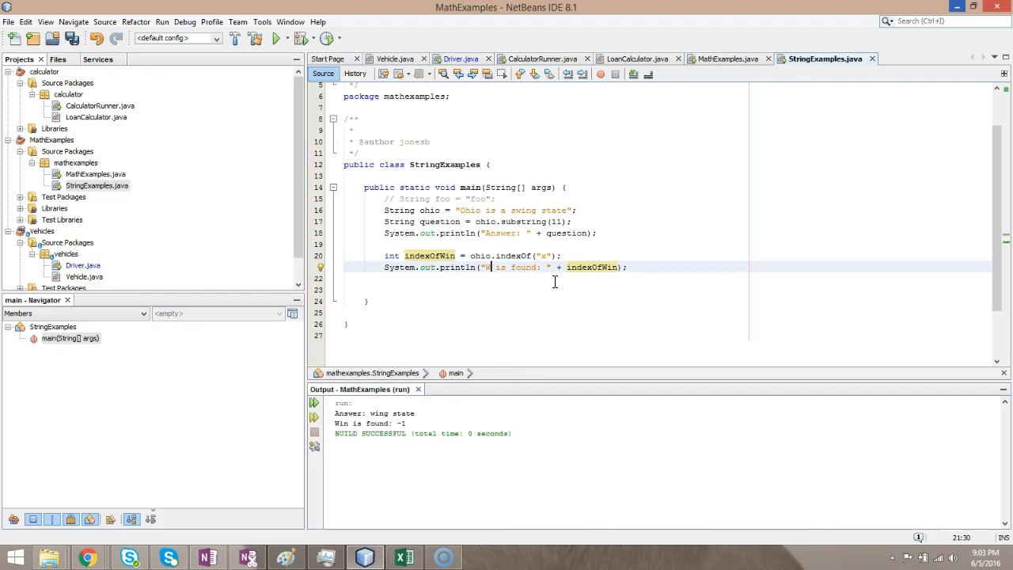
pyautogui.press('BackSpace')
pyautogui.write('x')
pyautogui.hotkey('ctrl', 's')
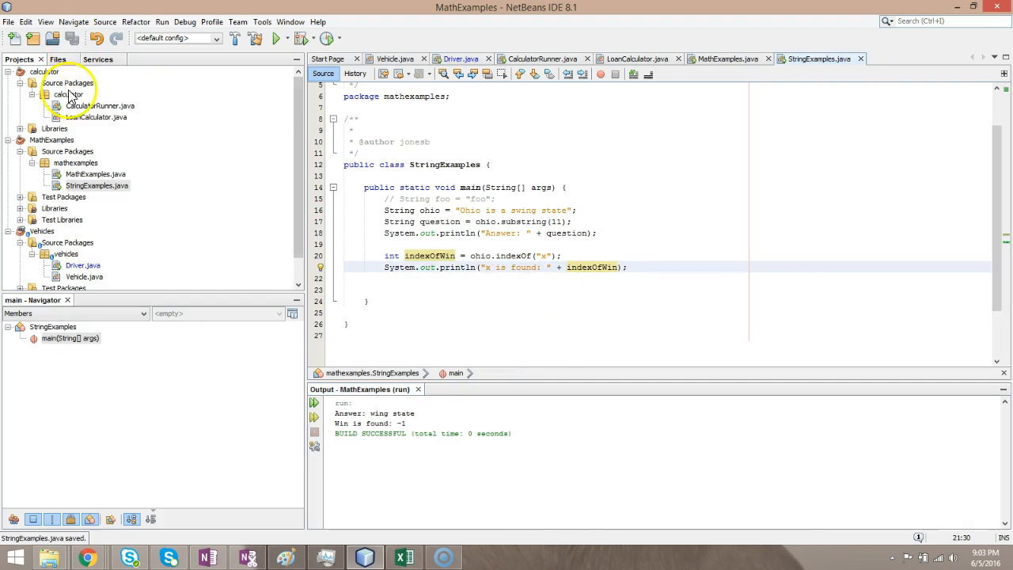
pyautogui.rightClick(100, 186)
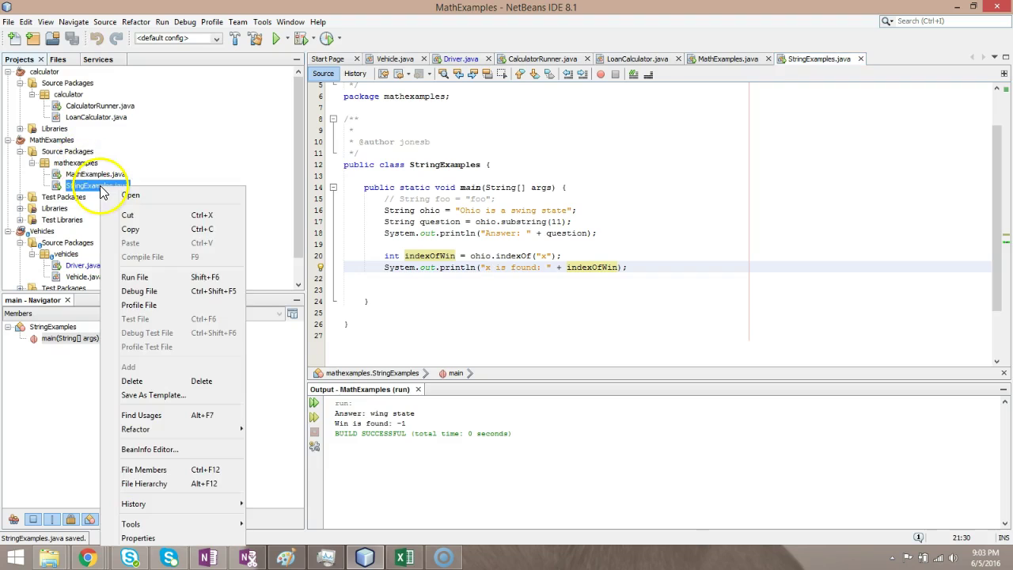
pyautogui.click(144, 282)
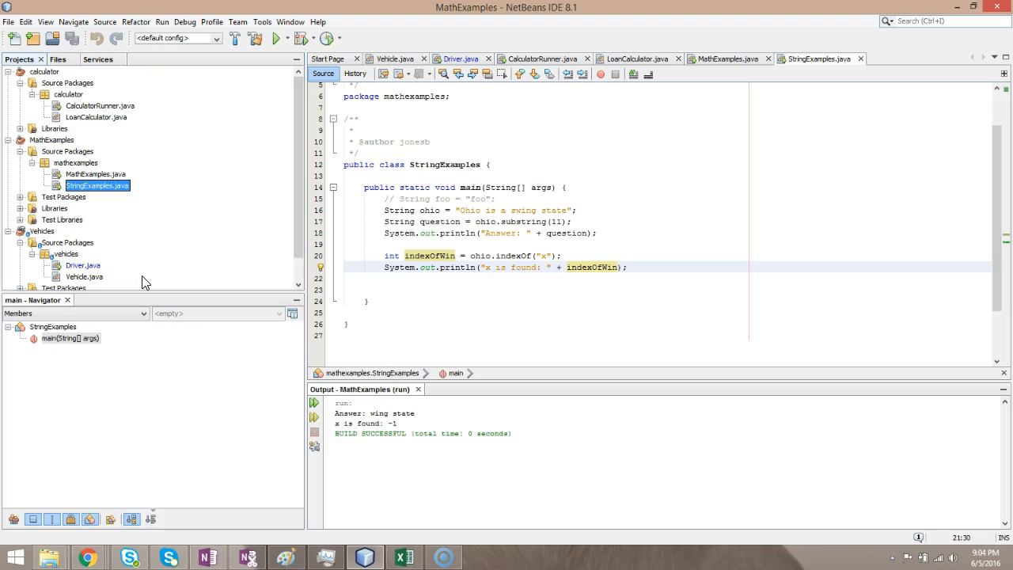
# - Set the search literal and label to "i" and run, printing "i is found: 2"
pyautogui.click(543, 255)
pyautogui.write('x')
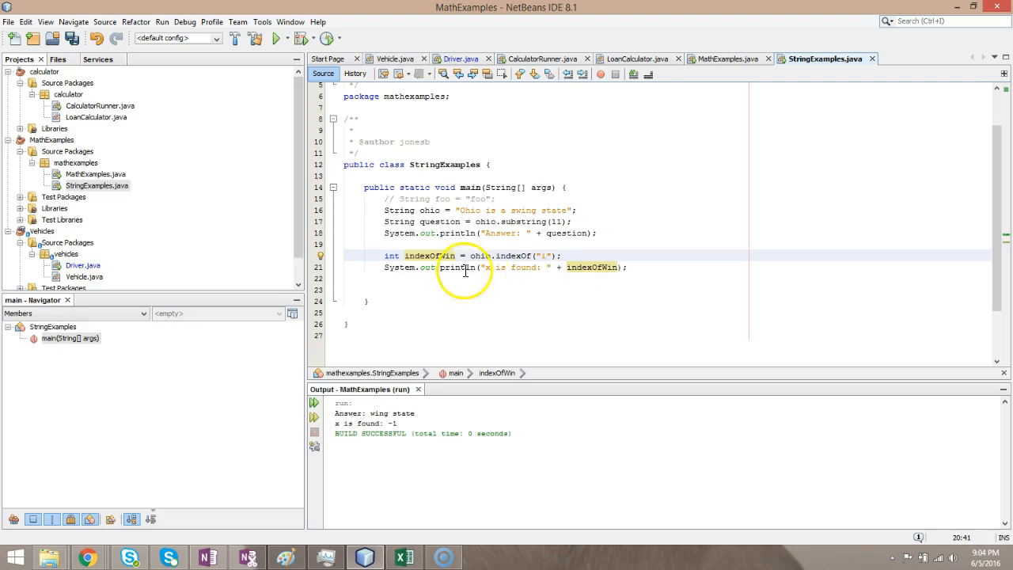
pyautogui.doubleClick(487, 268)
pyautogui.press('BackSpace')
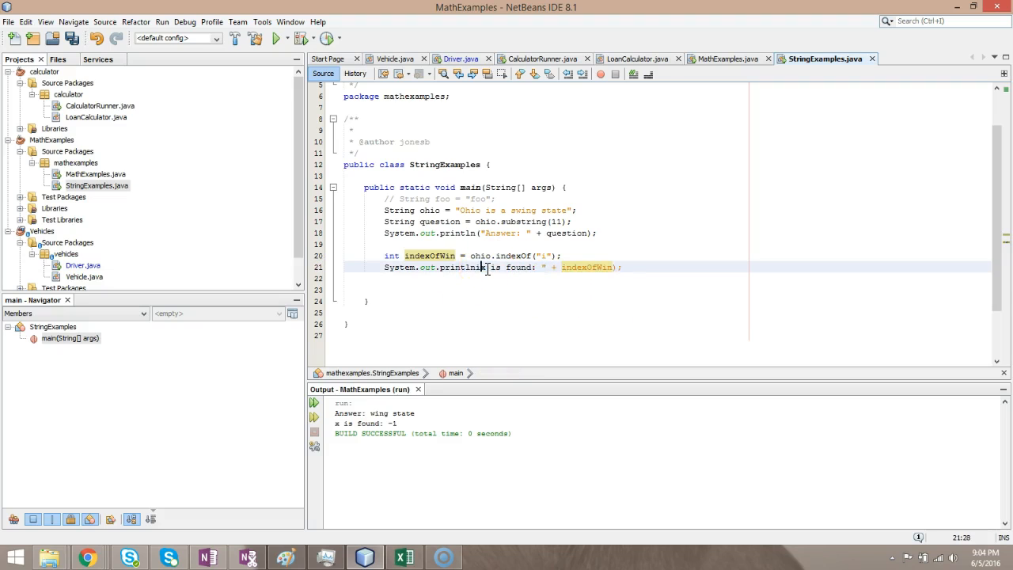
pyautogui.write('"')
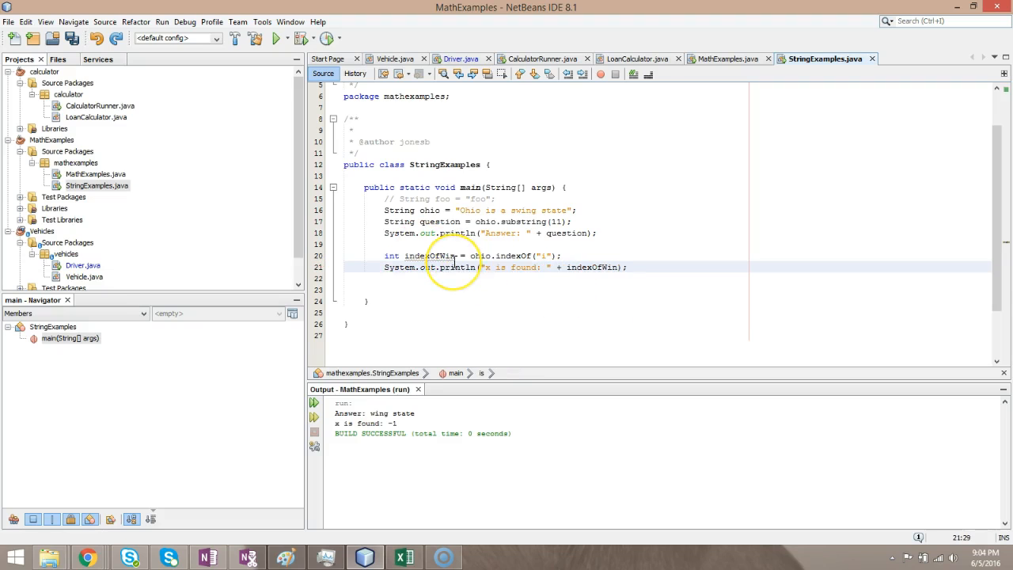
pyautogui.write('i')
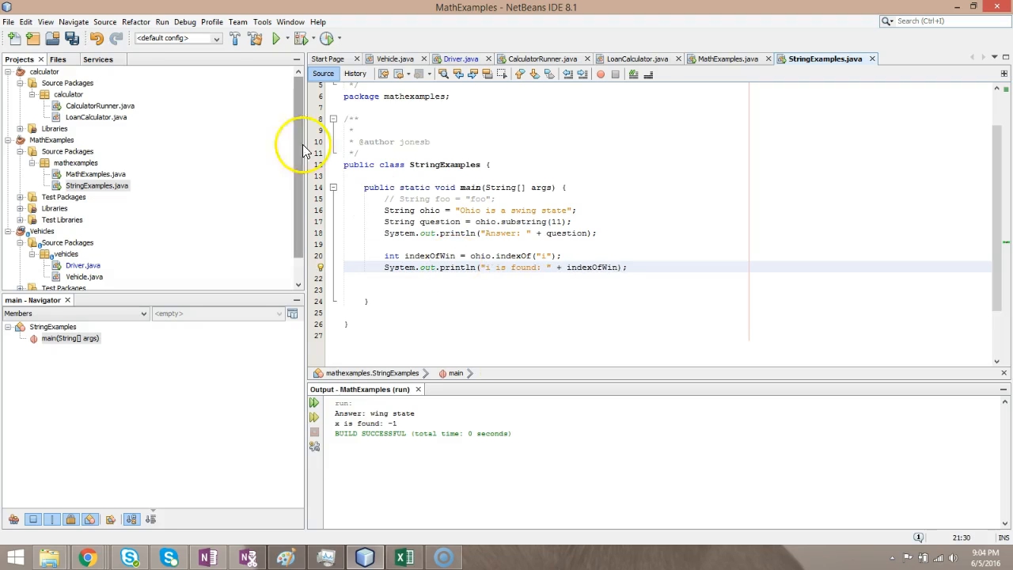
pyautogui.rightClick(96, 185)
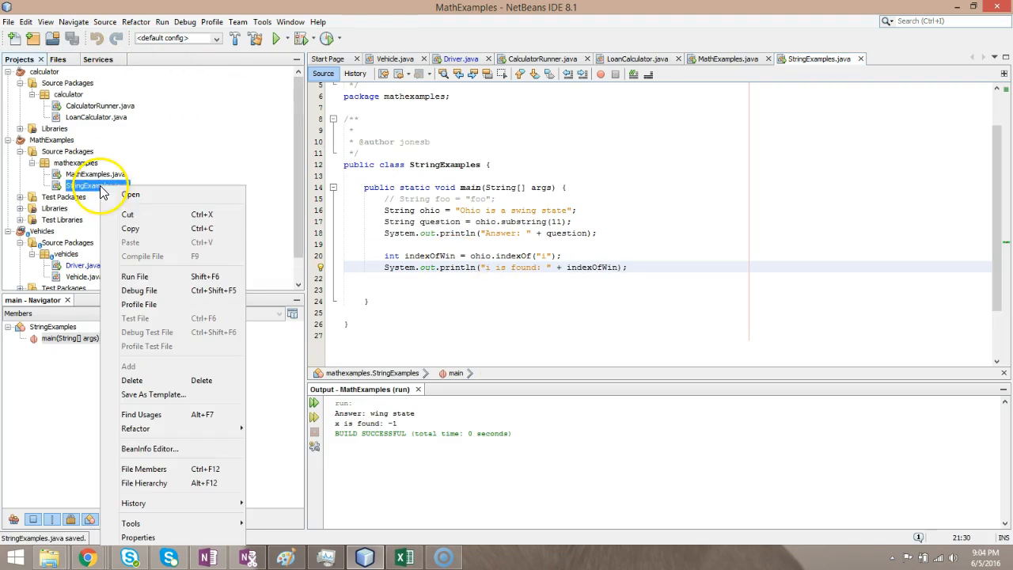
pyautogui.click(135, 276)
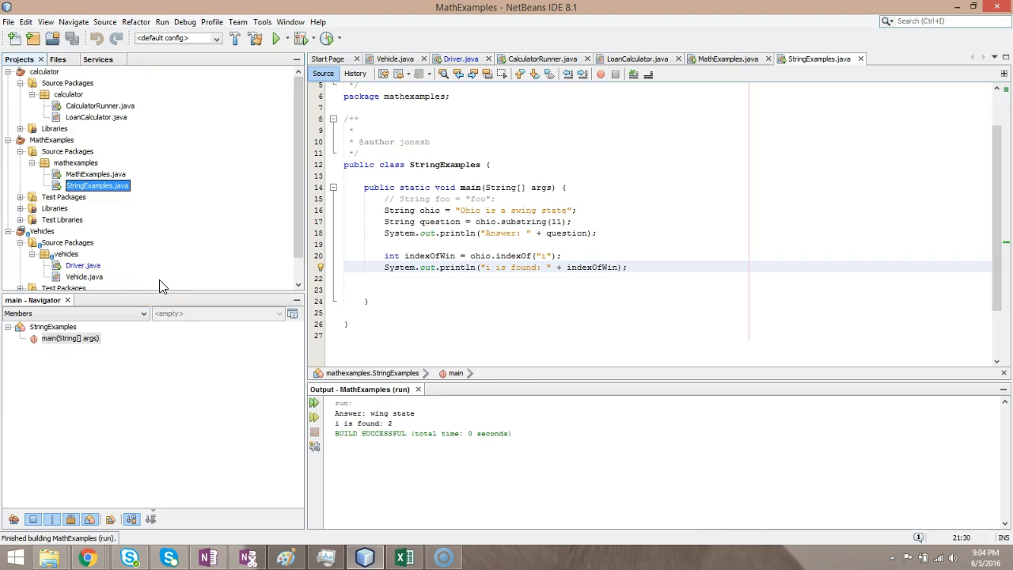
# - Highlight public and String[] args in main's signature, then return to the indexOf literal
pyautogui.click(554, 255)
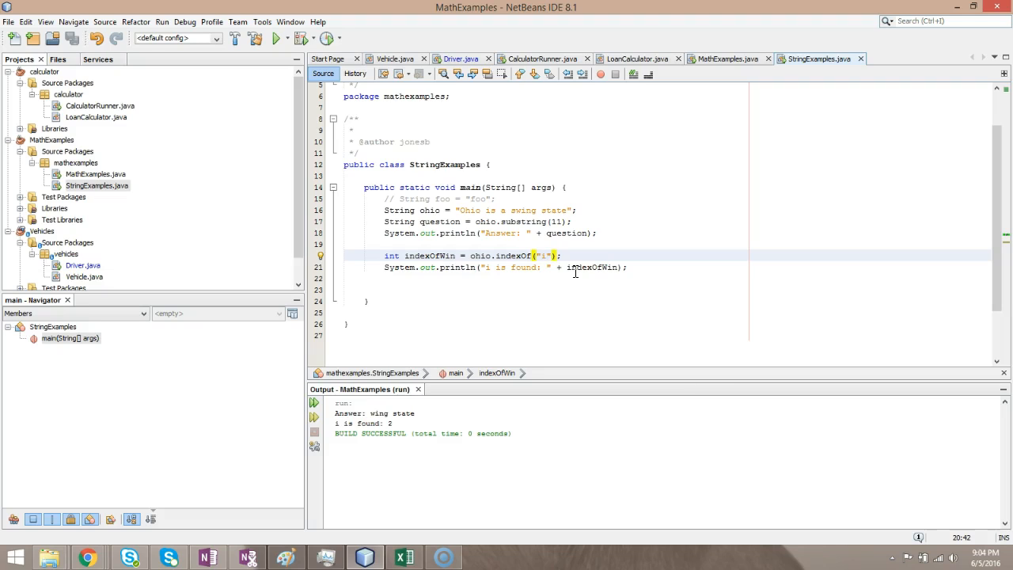
pyautogui.moveTo(394, 188); pyautogui.dragTo(365, 188)
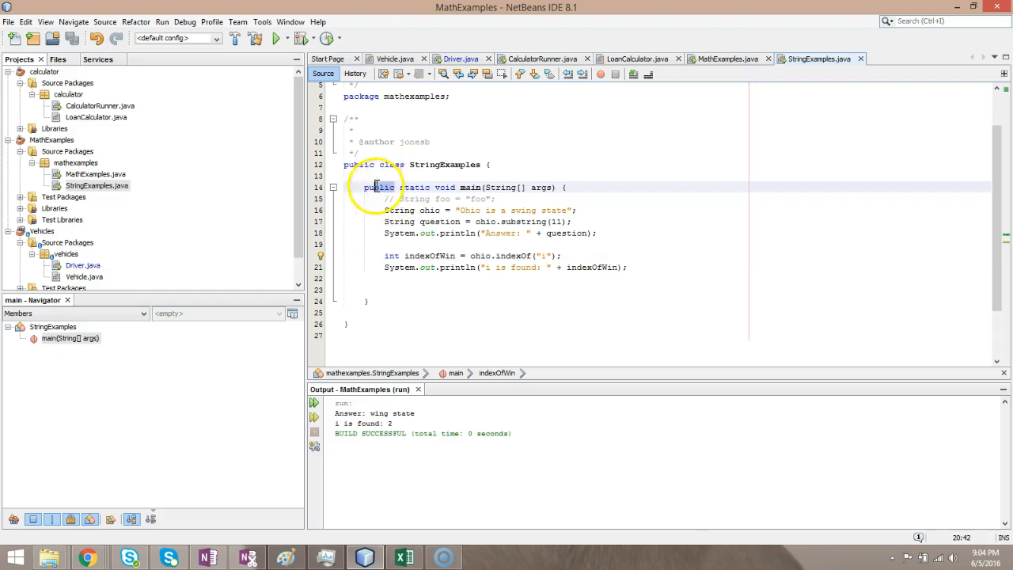
pyautogui.click(471, 187)
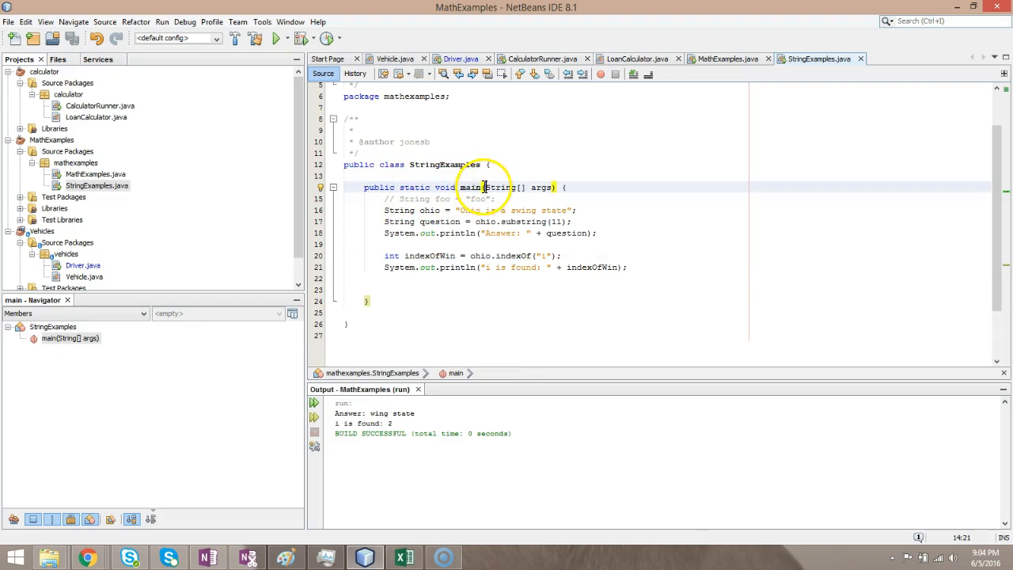
pyautogui.moveTo(485, 187); pyautogui.dragTo(548, 188)
pyautogui.click(552, 188)
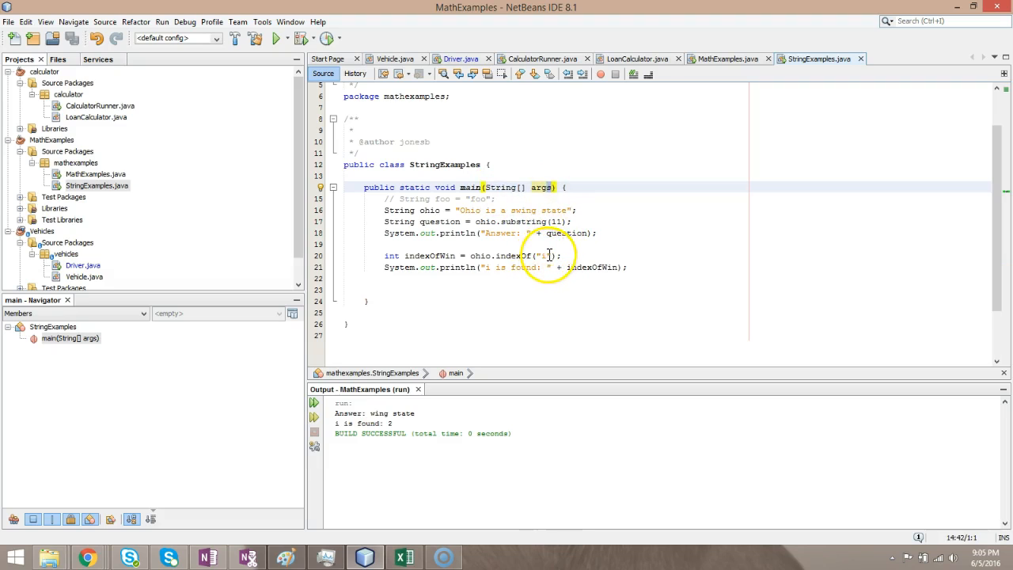
pyautogui.click(551, 255)
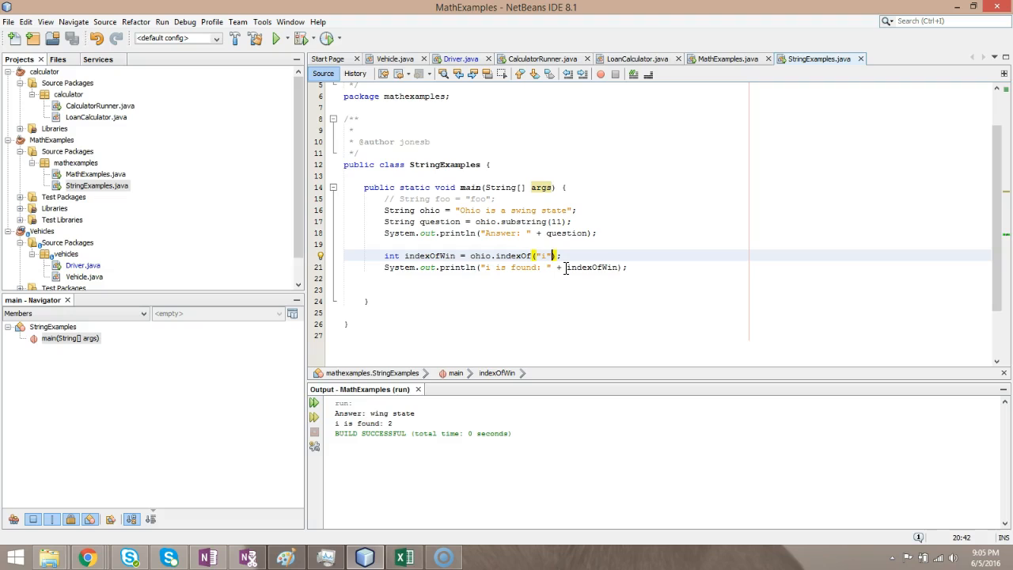
pyautogui.write(',')
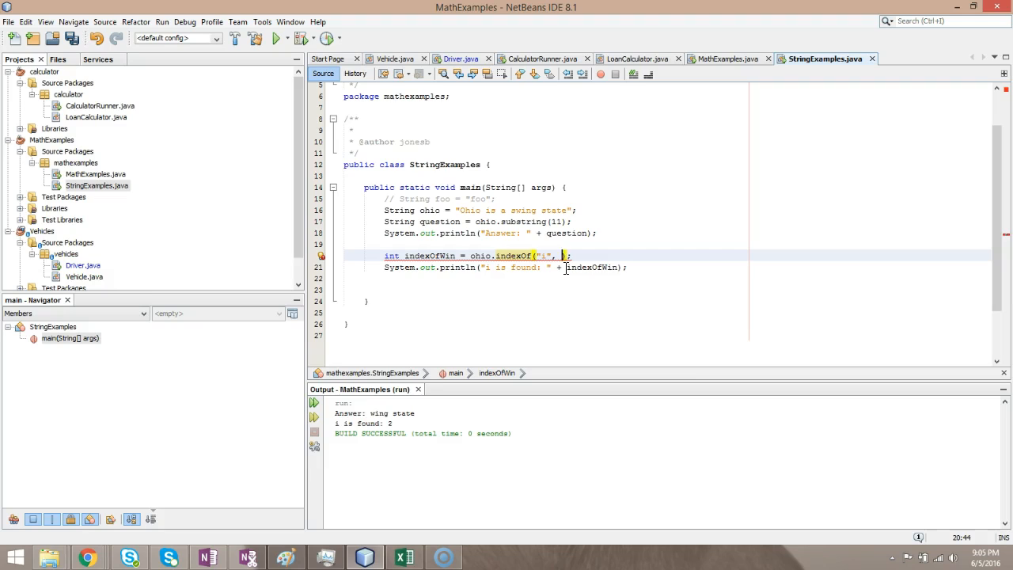
pyautogui.write('3')
# - In the Excel index chart, point out O at 0, o at 3 and i at 5, then return to NetBeans
pyautogui.hotkey('alt', 'Tab')
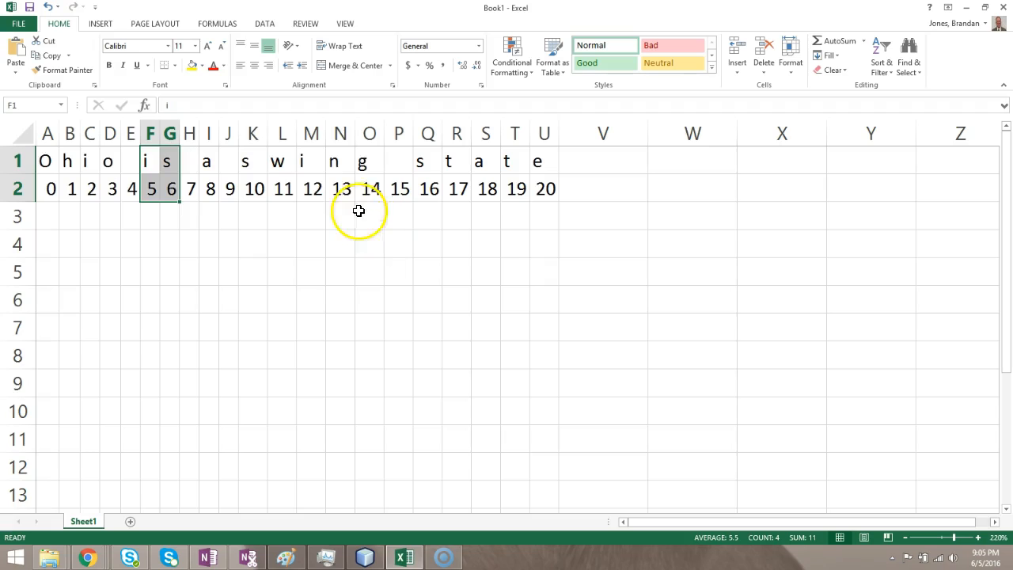
pyautogui.click(51, 163)
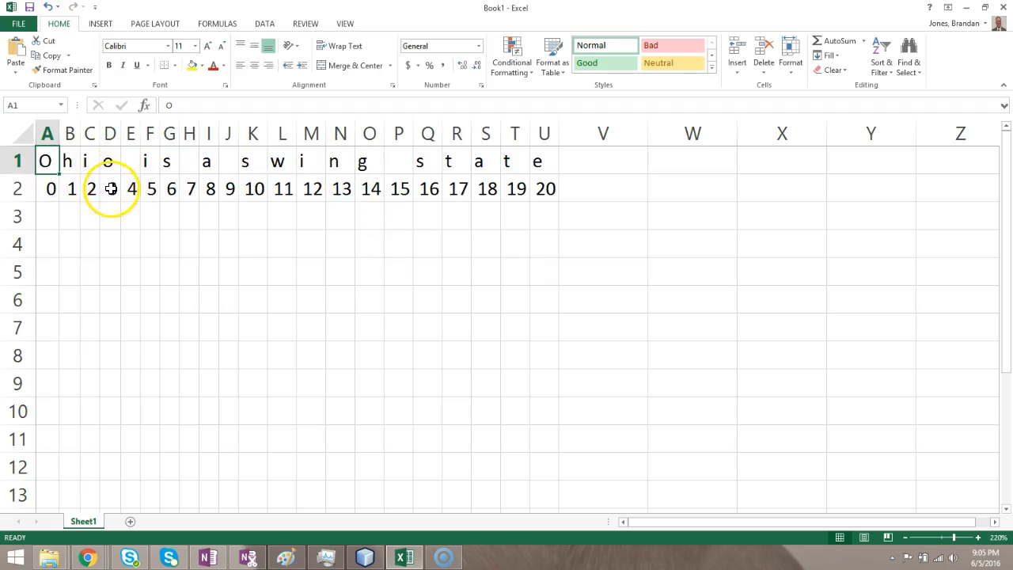
pyautogui.click(111, 188)
pyautogui.keyDown('shift'); pyautogui.click(111, 164); pyautogui.keyUp('shift')
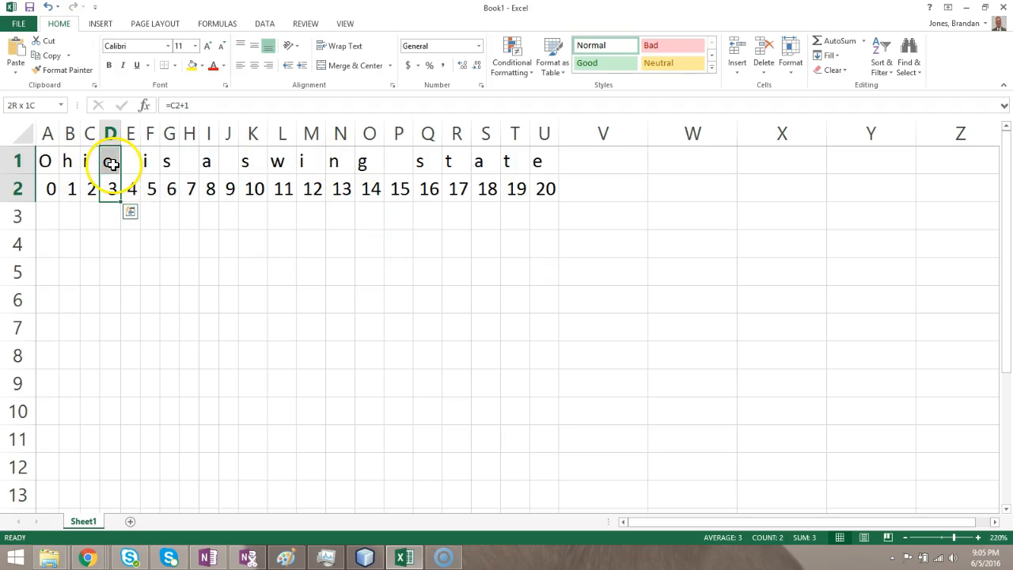
pyautogui.click(151, 161)
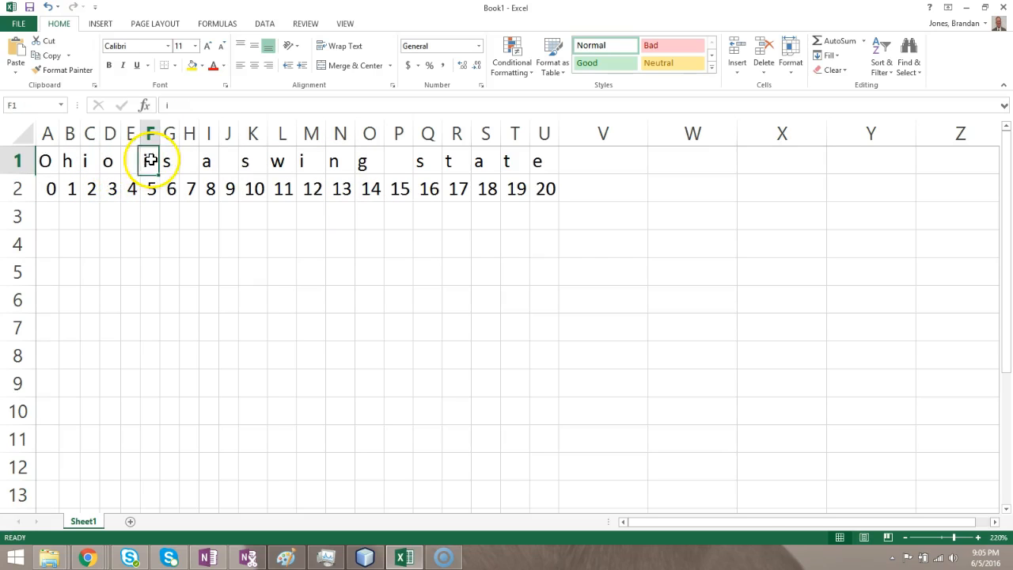
pyautogui.keyDown('shift'); pyautogui.click(152, 187); pyautogui.keyUp('shift')
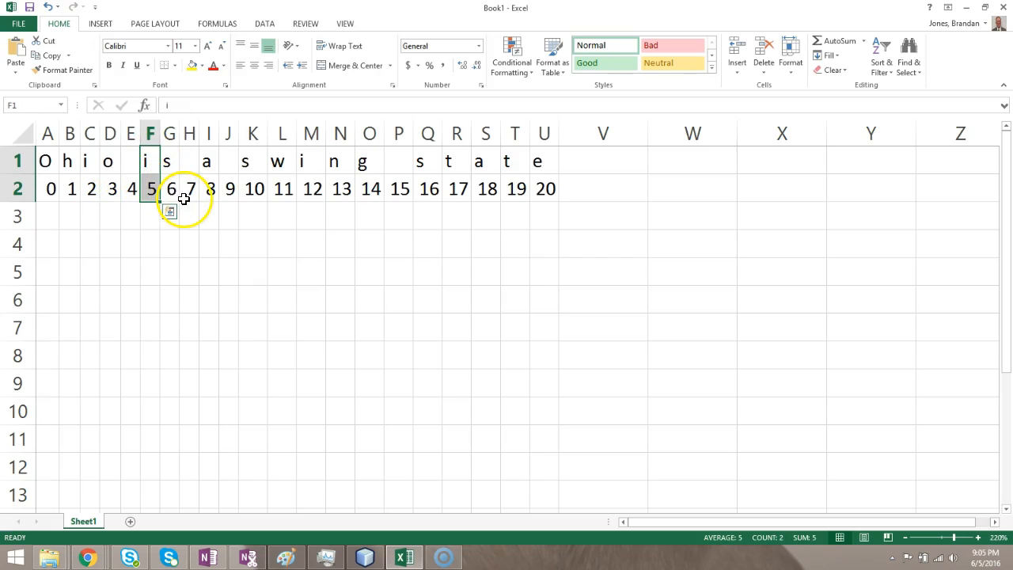
pyautogui.hotkey('alt', 'Tab')
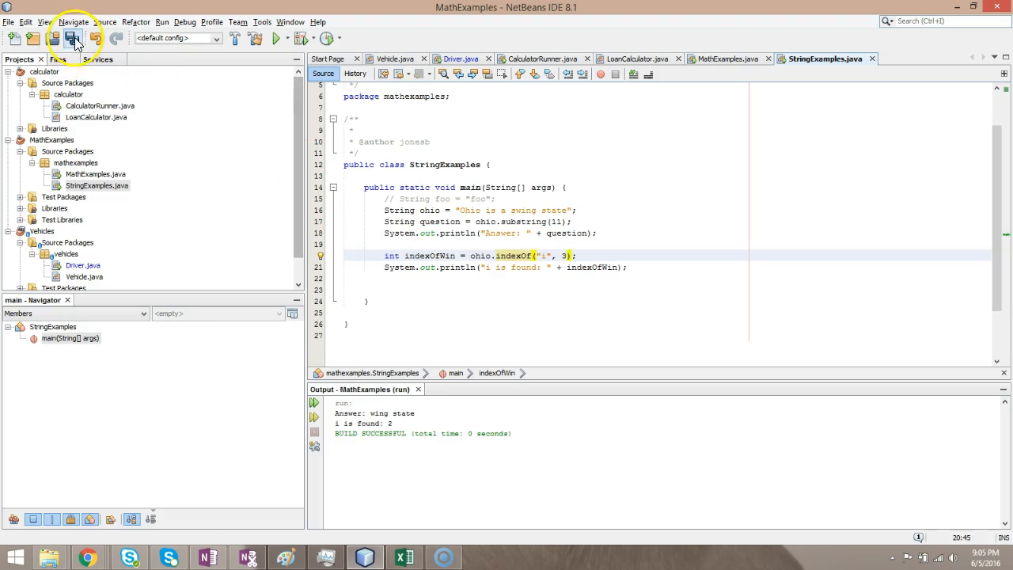
# - Save and run with indexOf("i", 3), then point at the i letters in the Ohio string
pyautogui.click(71, 40)
pyautogui.rightClick(127, 190)
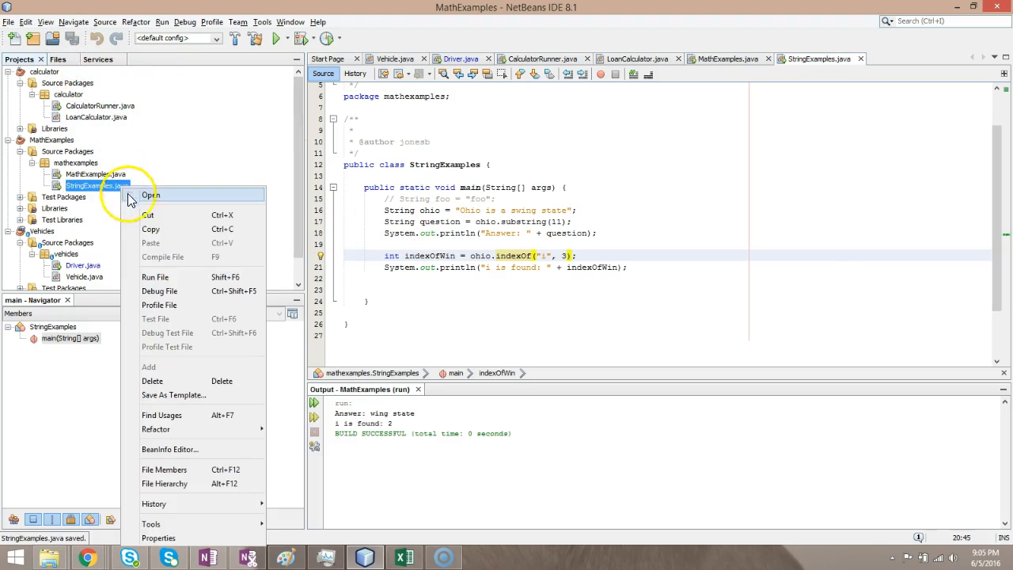
pyautogui.click(171, 278)
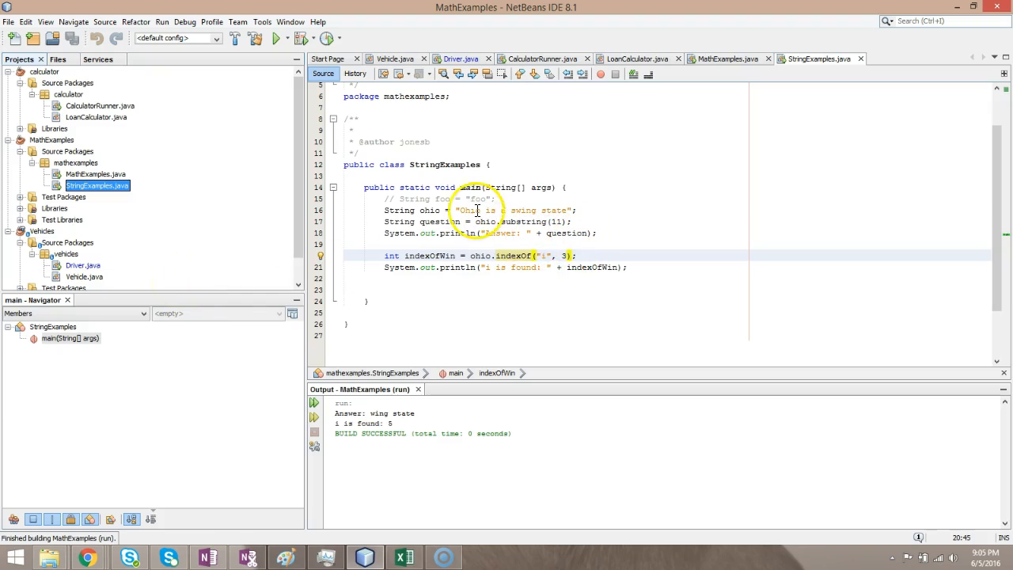
pyautogui.click(479, 211)
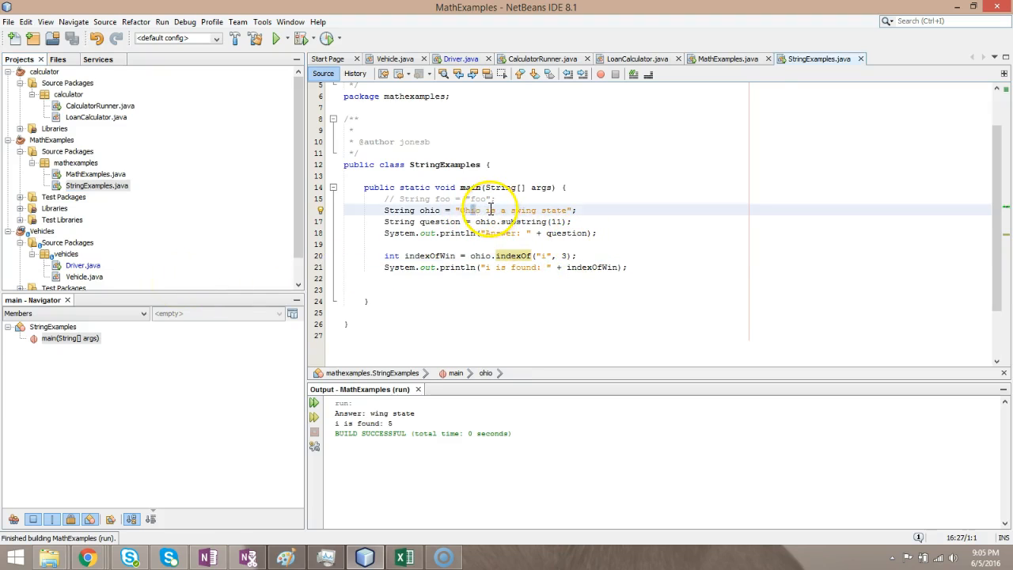
pyautogui.click(522, 211)
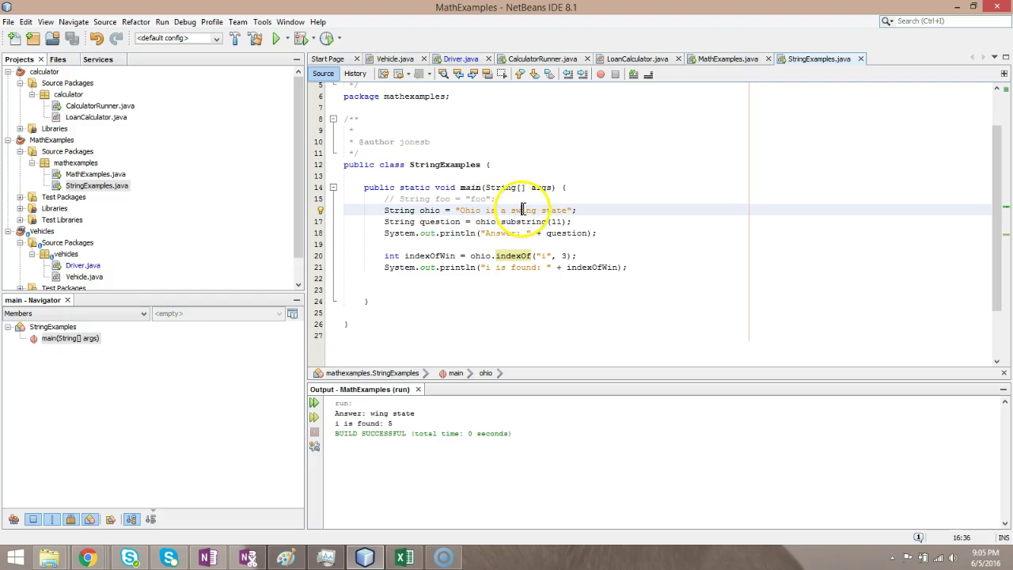
# - Change the start position to 6, save, and run, printing "i is found: 12"
pyautogui.click(563, 256)
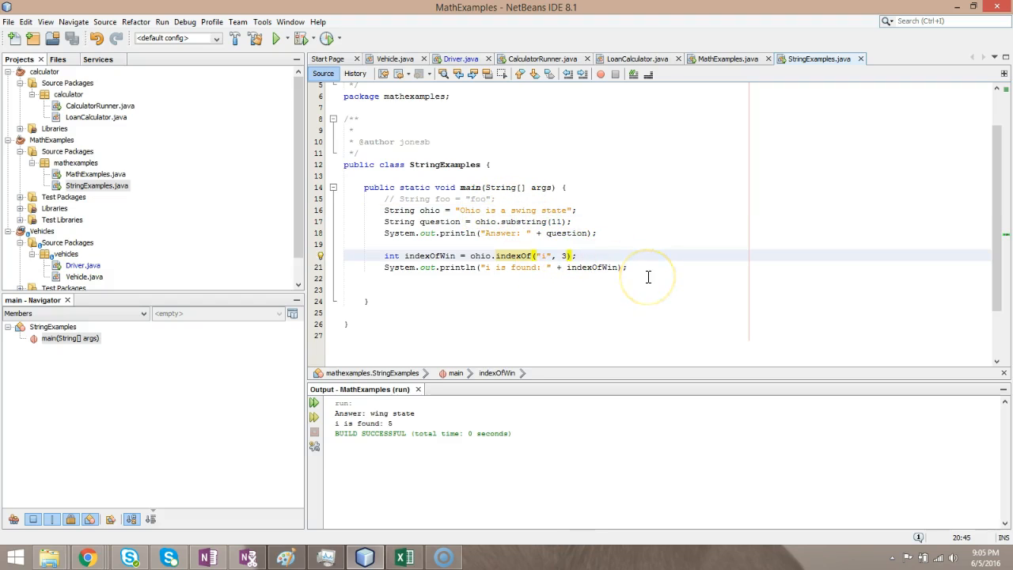
pyautogui.press('BackSpace')
pyautogui.write('6')
pyautogui.click(71, 38)
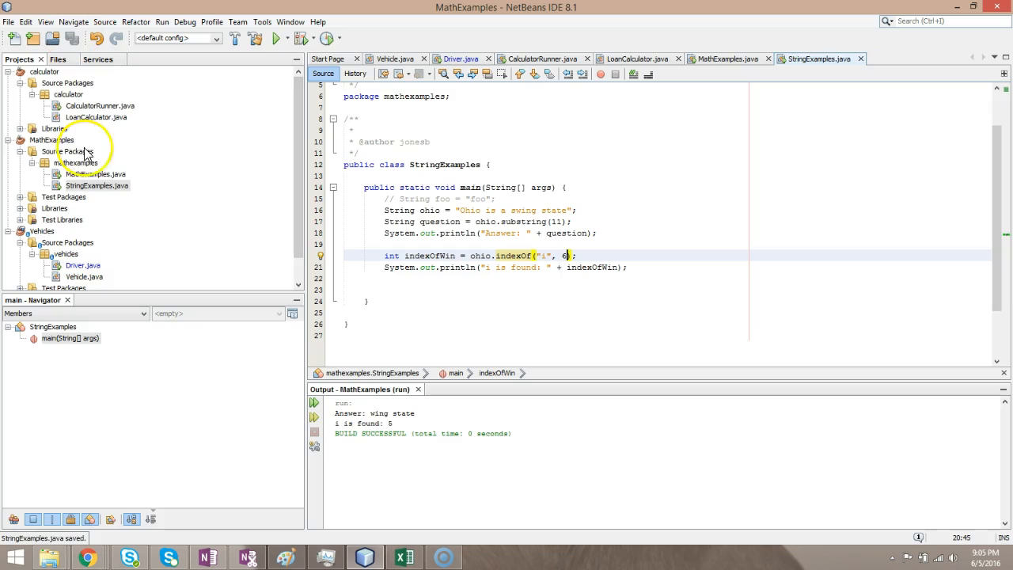
pyautogui.rightClick(107, 185)
pyautogui.click(147, 275)
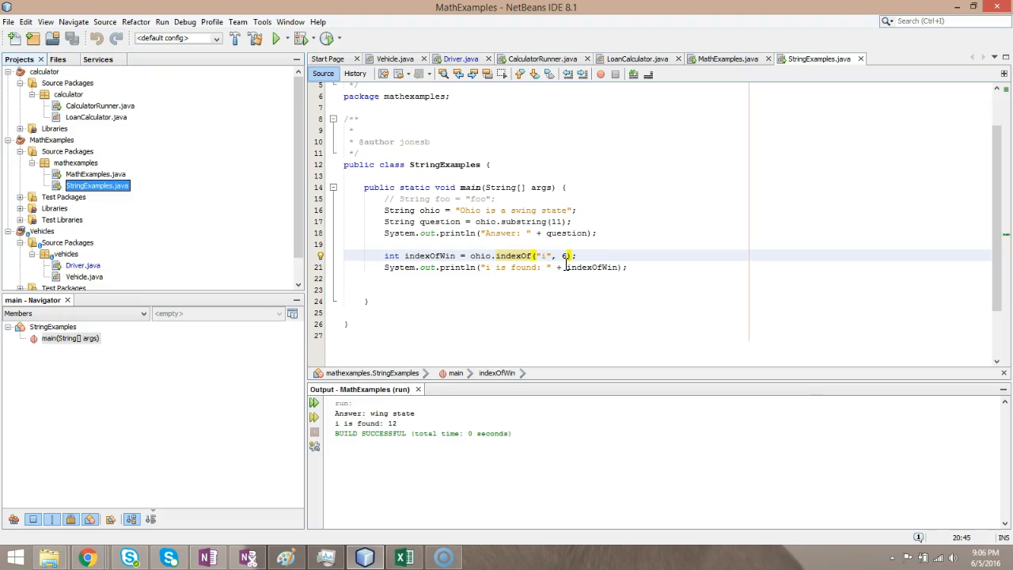
# - Highlight the uses of the ohio variable and jump to its declaration
pyautogui.click(567, 256)
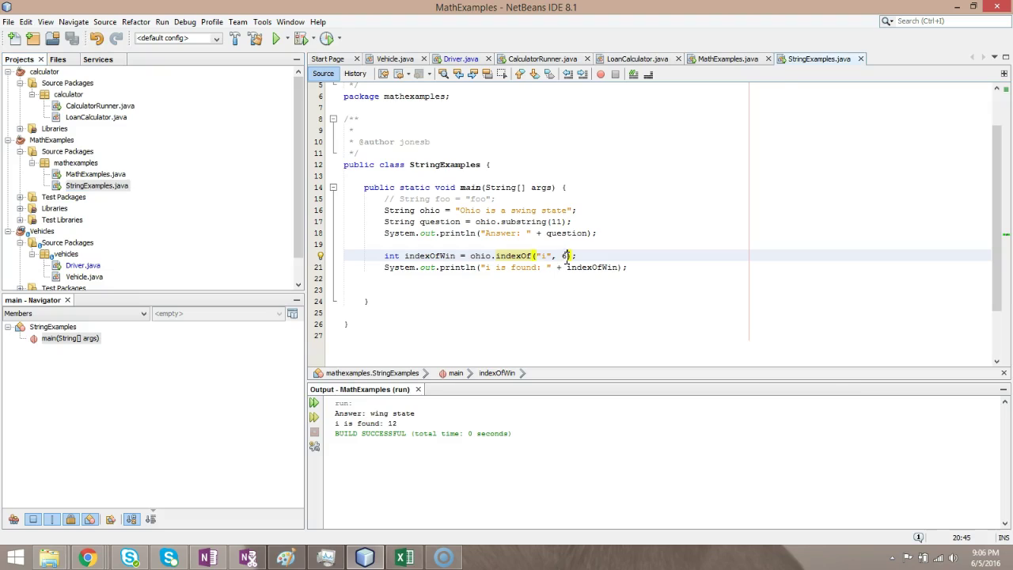
pyautogui.doubleClick(480, 255)
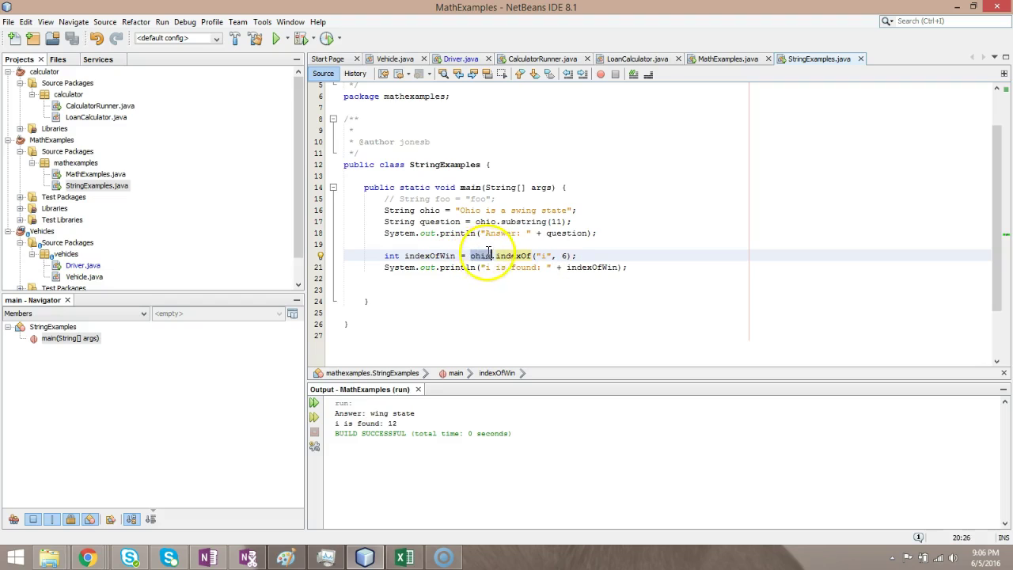
pyautogui.click(440, 209)
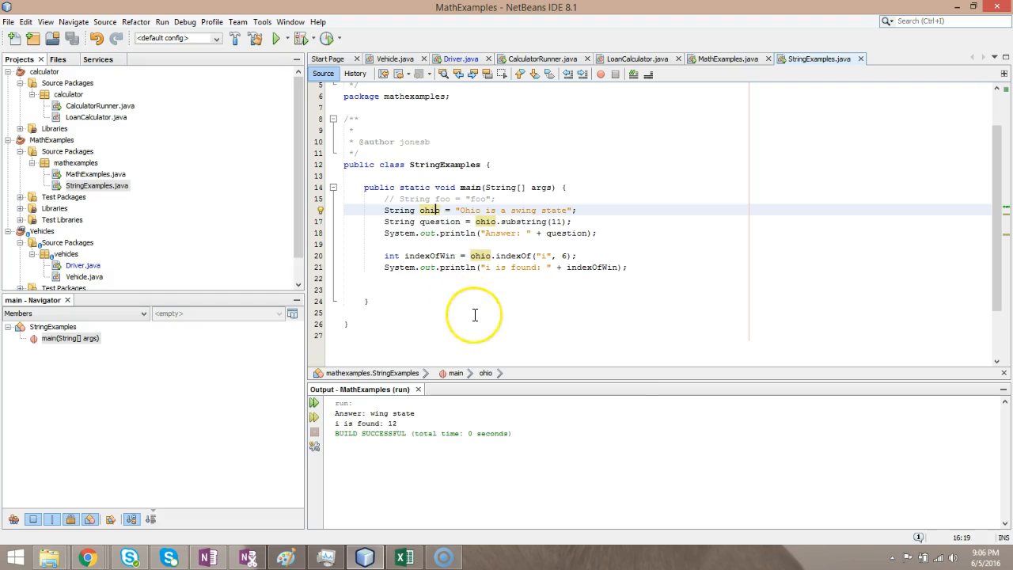
pyautogui.hotkey('alt', 'Tab')
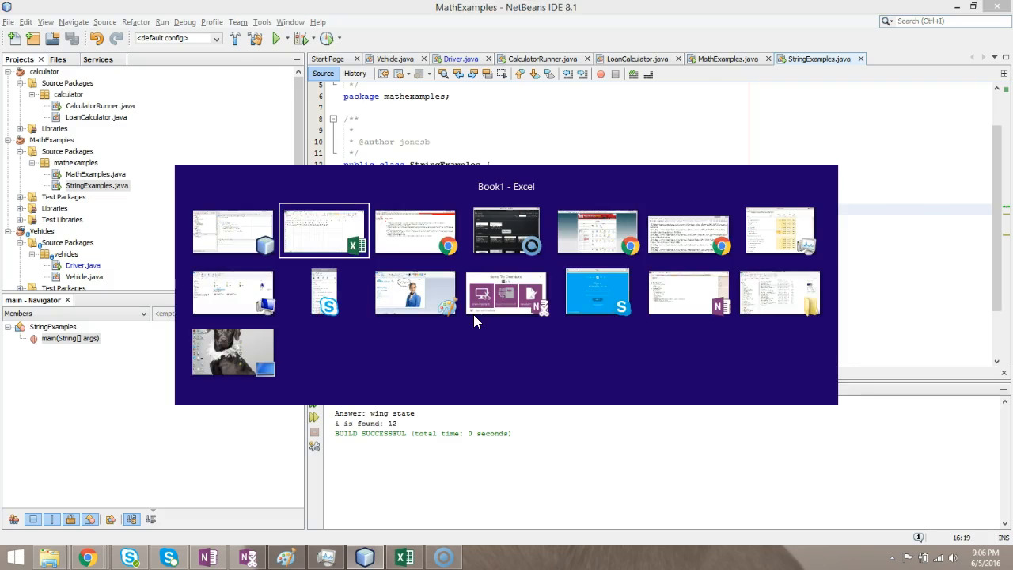
# - In Chrome's plantplaces view-source tab, highlight the semicolon separators, then minimize the browser
pyautogui.hotkey('alt', 'Tab')
pyautogui.click(237, 8)
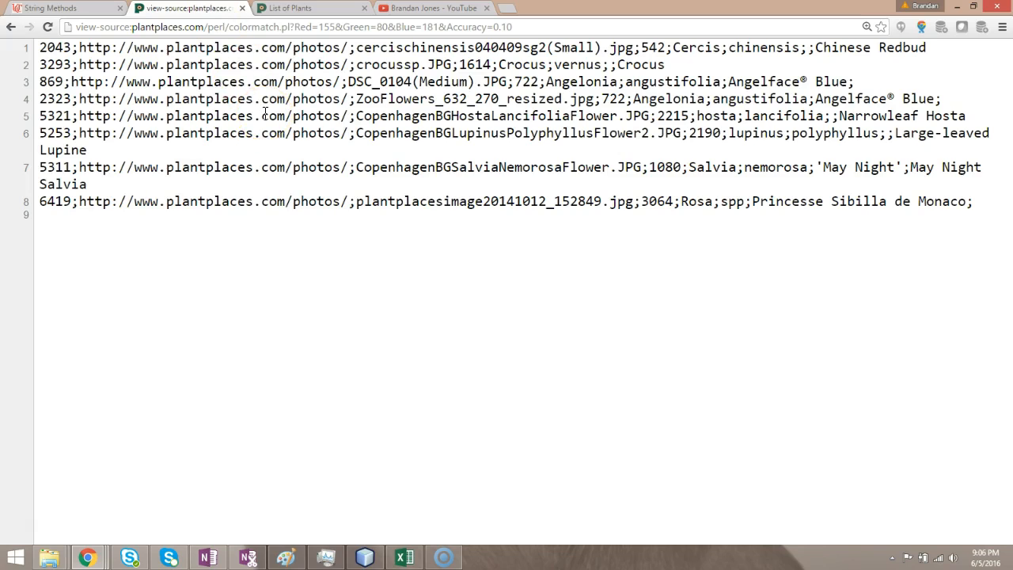
pyautogui.moveTo(71, 47); pyautogui.dragTo(77, 47)
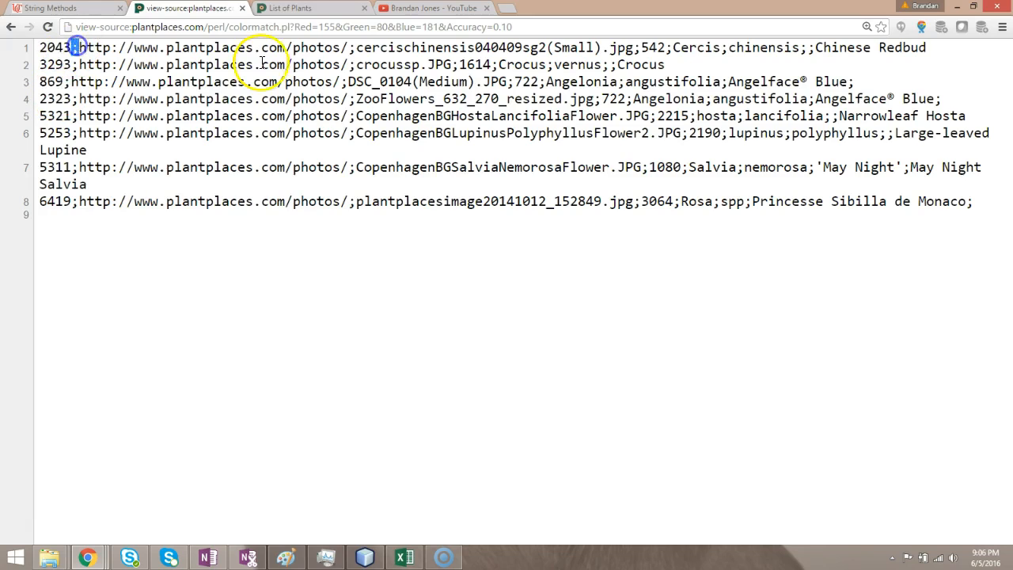
pyautogui.moveTo(349, 48); pyautogui.dragTo(356, 48)
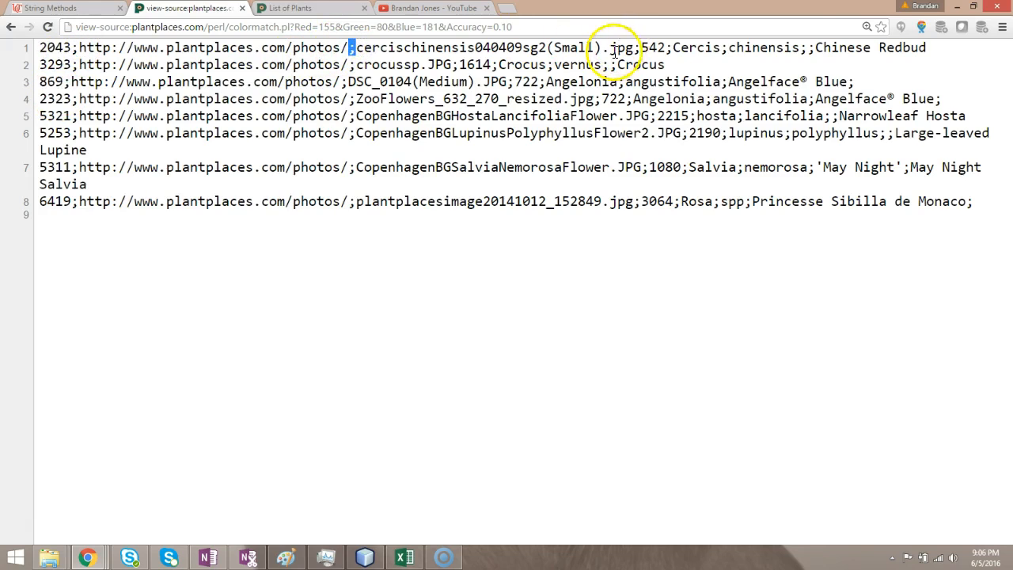
pyautogui.moveTo(634, 48); pyautogui.dragTo(673, 47)
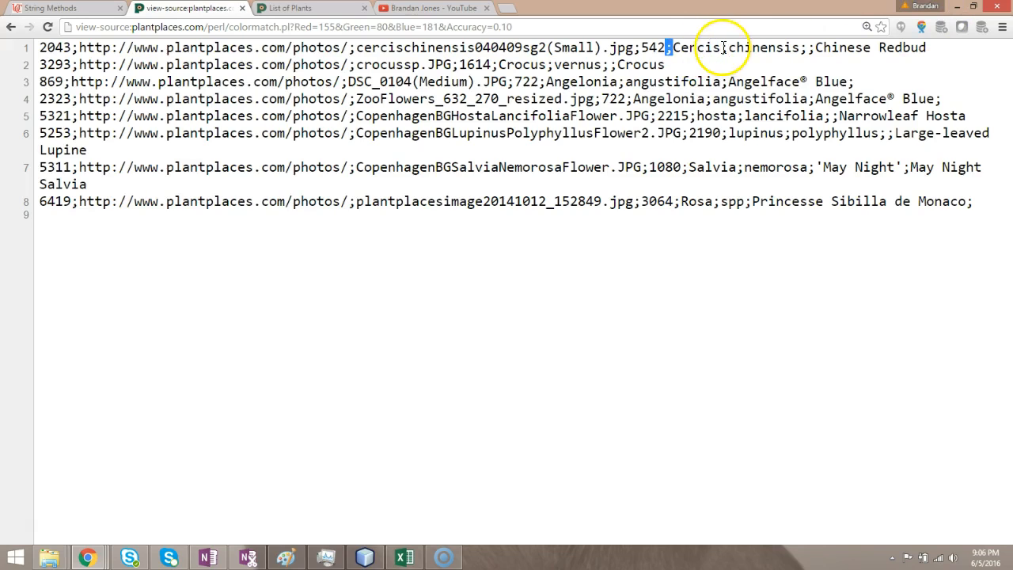
pyautogui.moveTo(720, 46)
pyautogui.mouseDown()
pyautogui.moveTo(673, 46)
pyautogui.moveTo(728, 46)
pyautogui.mouseUp()
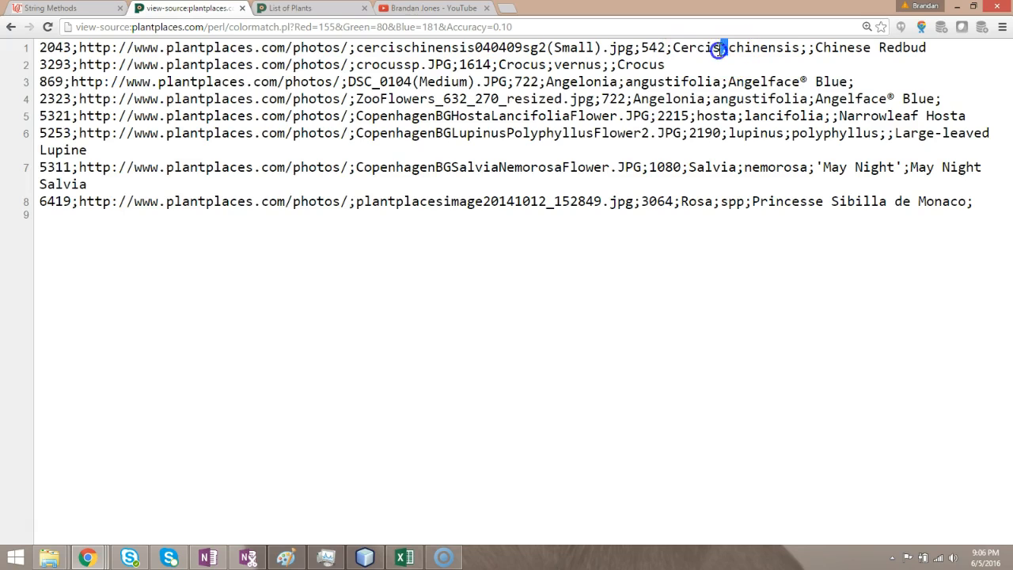
pyautogui.click(956, 7)
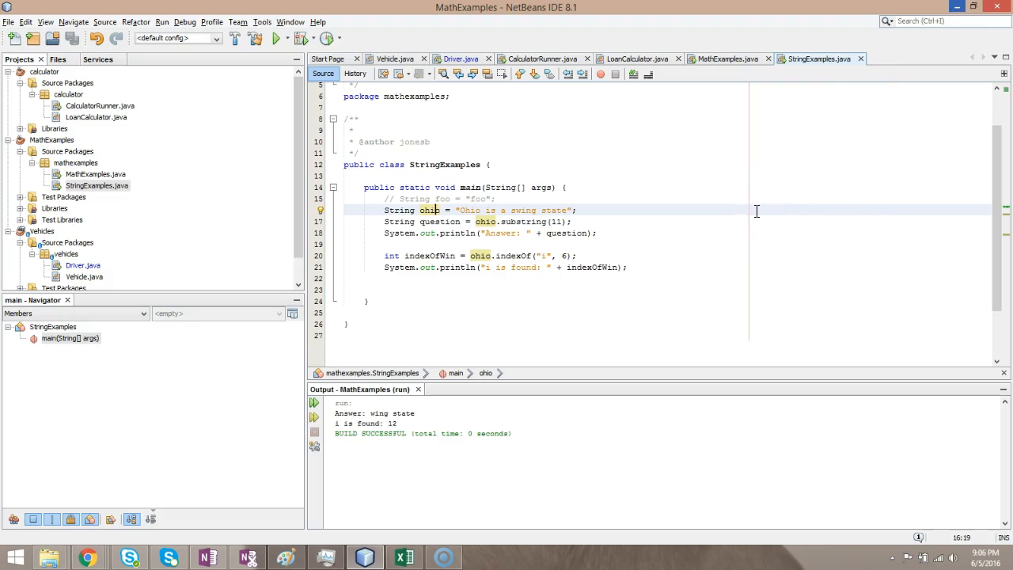
# - Add a new line calling ohio.charAt(16) below the indexOf println
pyautogui.click(667, 257)
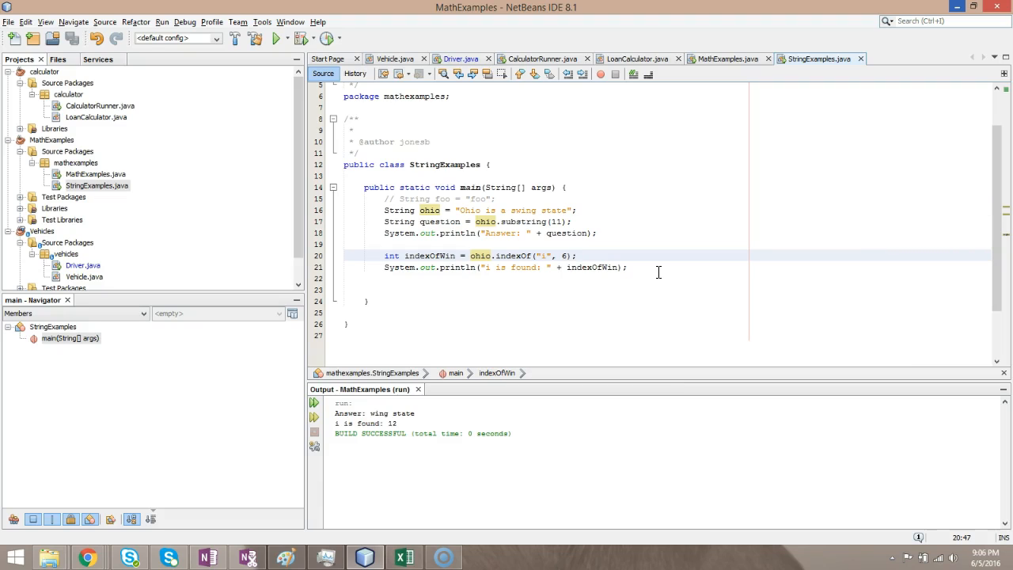
pyautogui.click(653, 269)
pyautogui.press('Return')
pyautogui.press('Return')
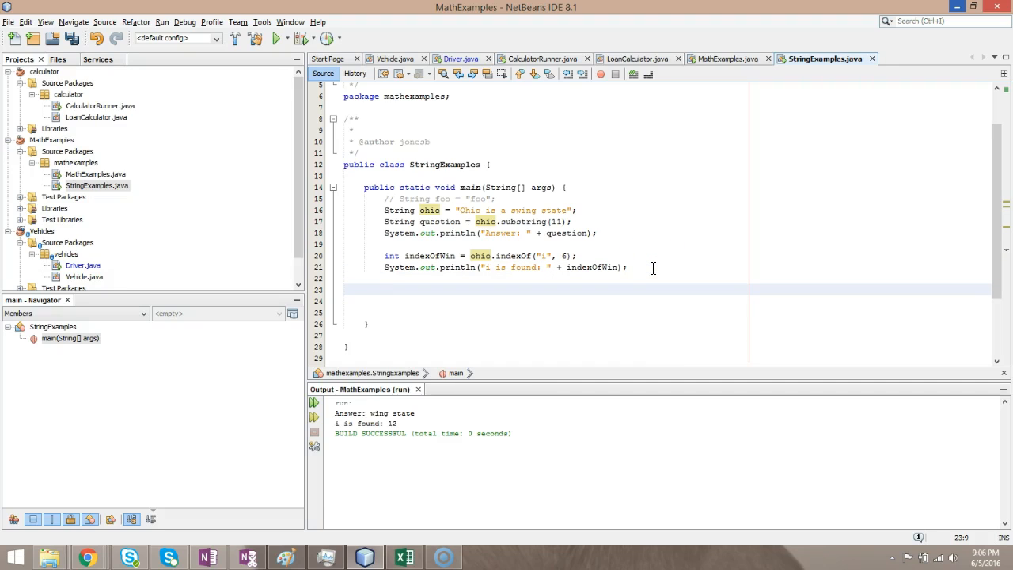
pyautogui.write('ohio.')
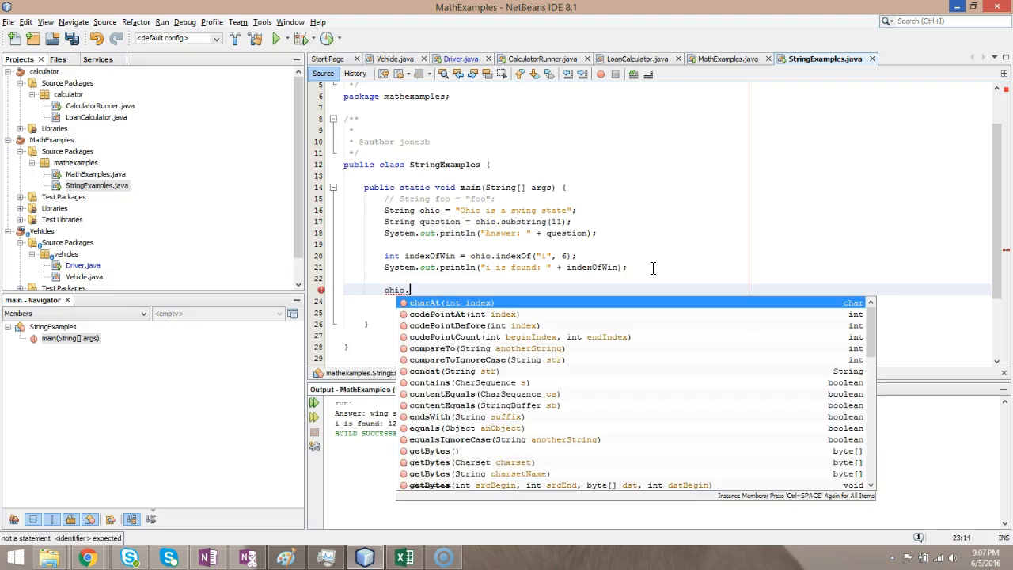
pyautogui.write('char')
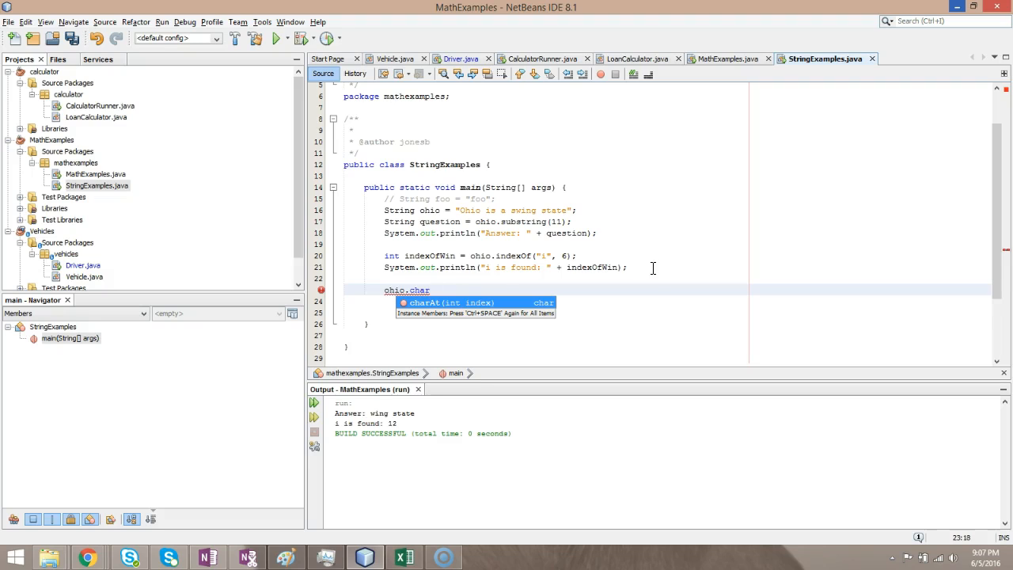
pyautogui.press('Return')
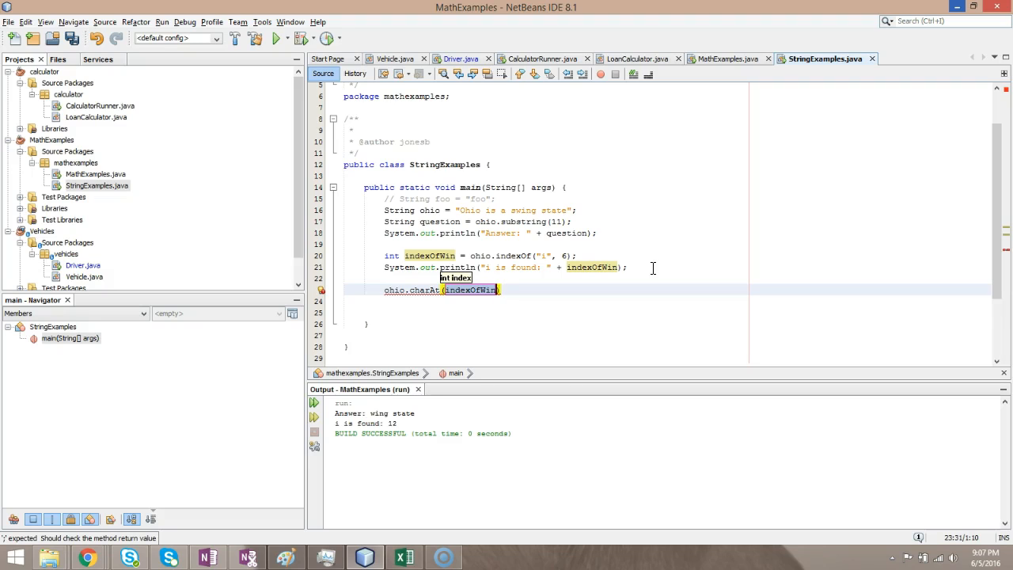
pyautogui.write('16)')
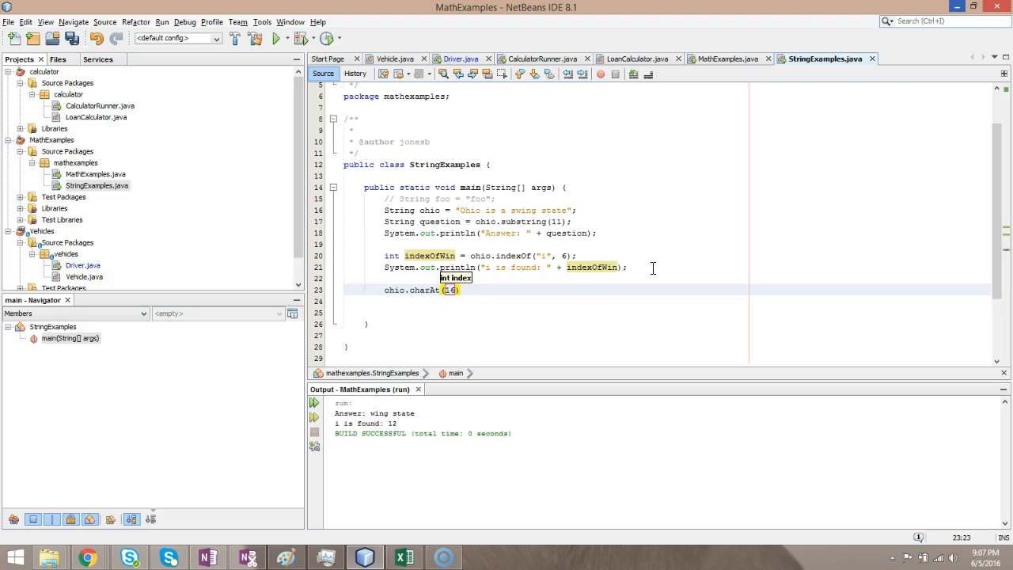
pyautogui.write(';')
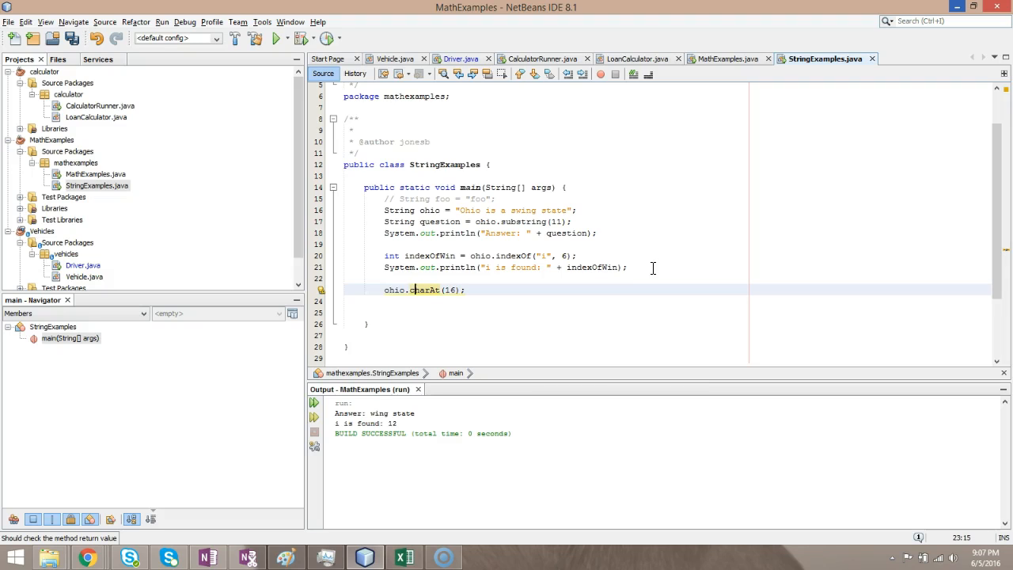
pyautogui.click(511, 255)
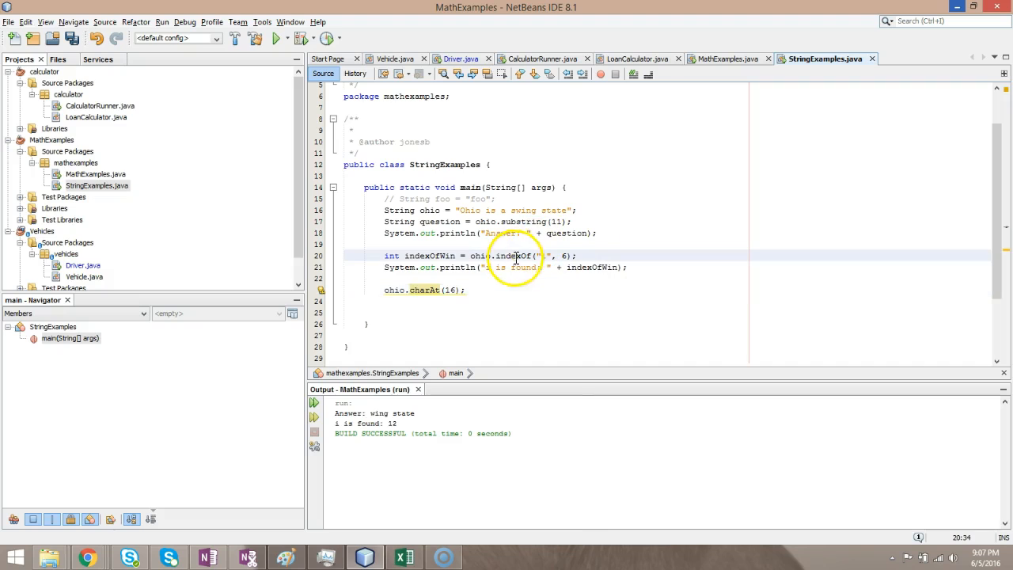
pyautogui.click(546, 255)
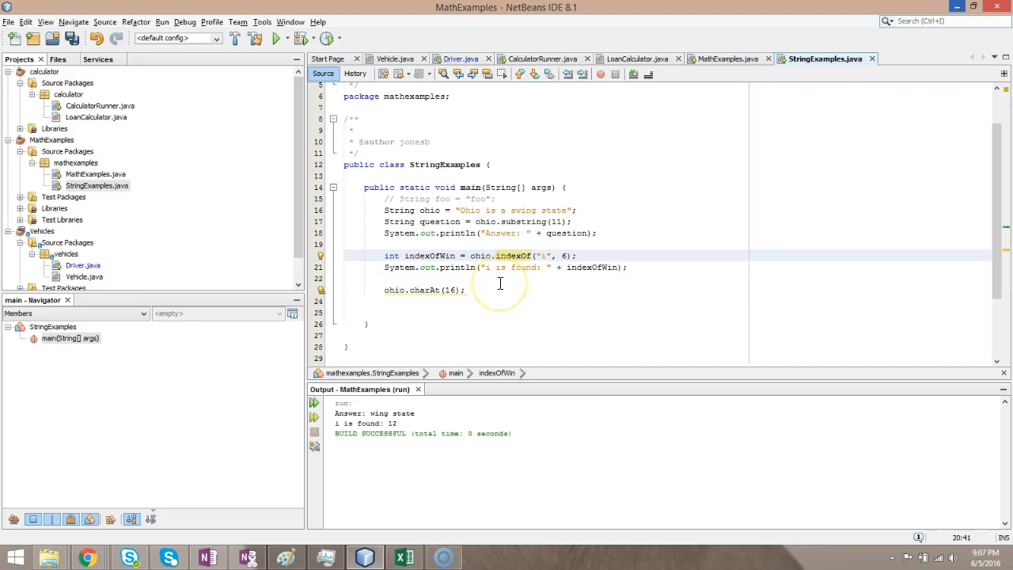
# - Assign the charAt result to a new char variable charAt16 via the hint
pyautogui.click(420, 290)
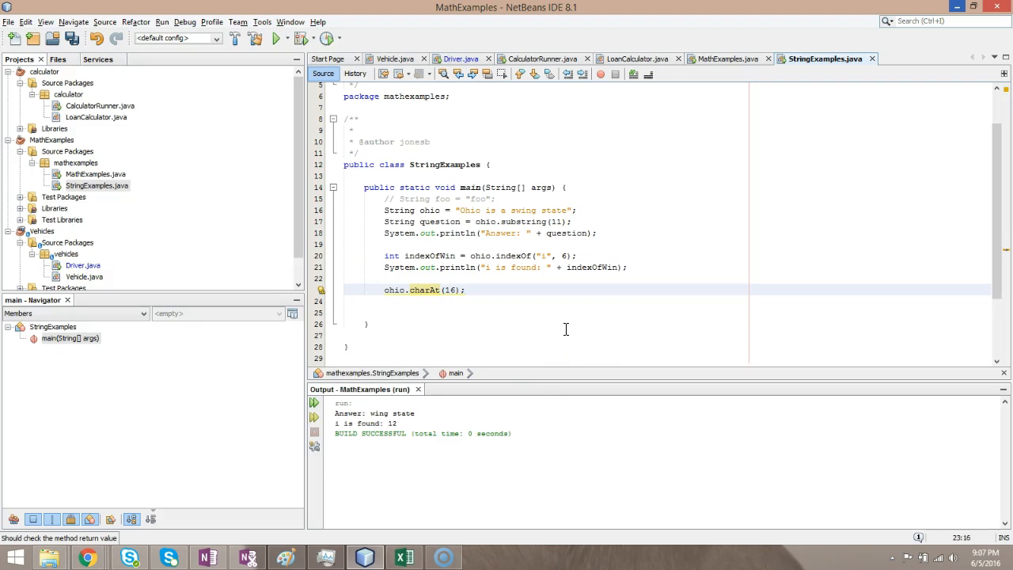
pyautogui.hotkey('alt', 'Return')
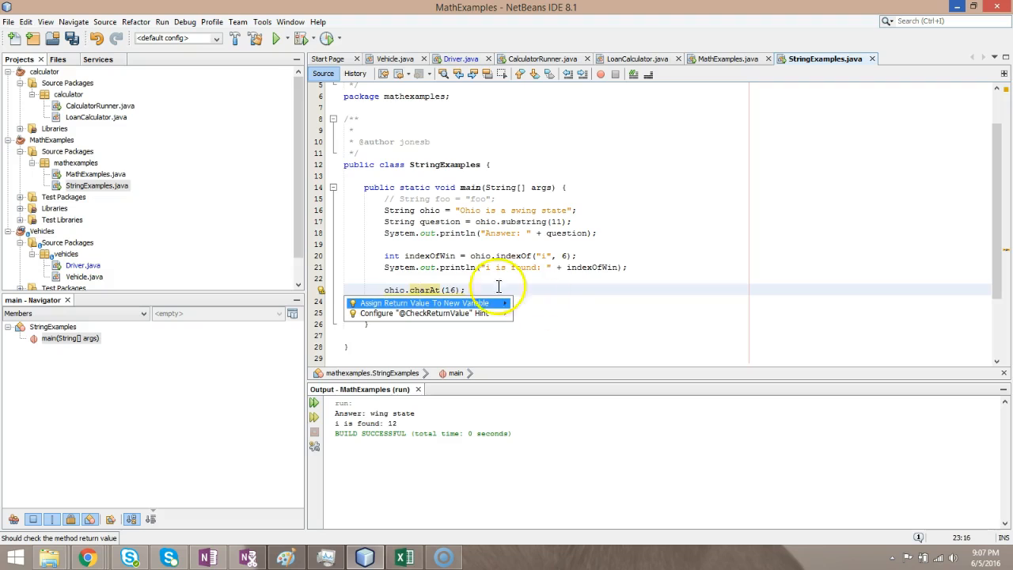
pyautogui.click(441, 302)
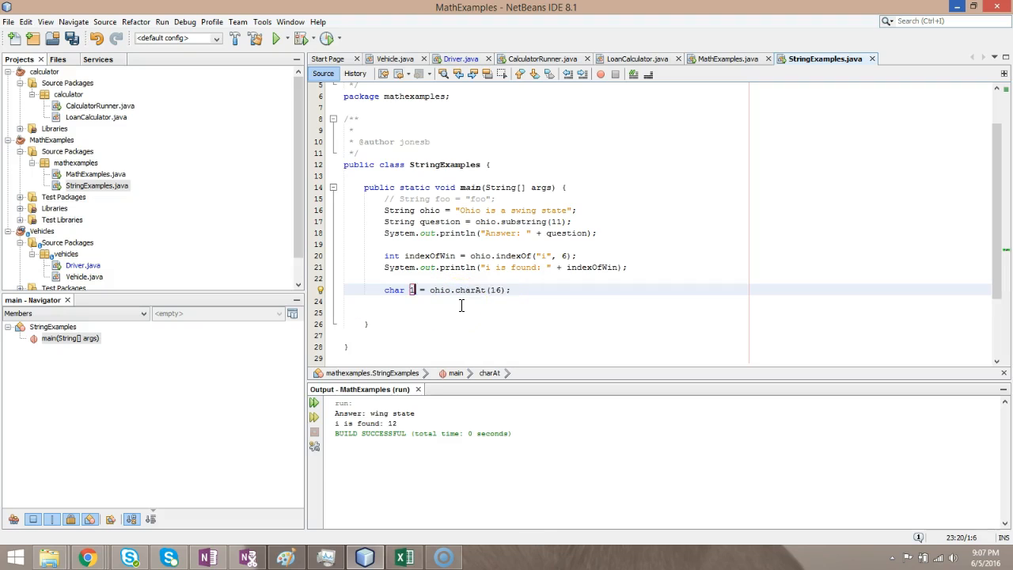
pyautogui.write('char')
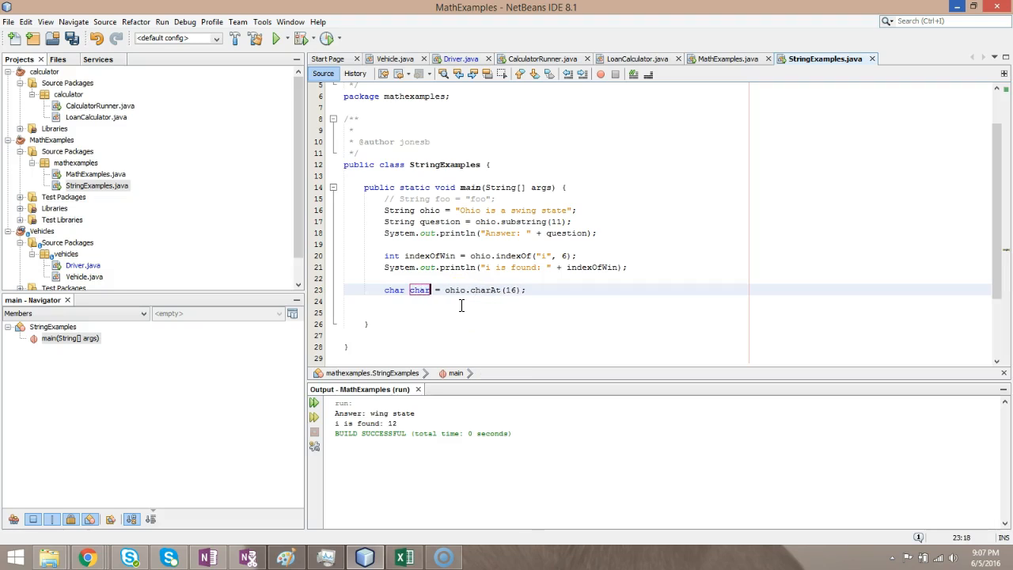
pyautogui.write('At16')
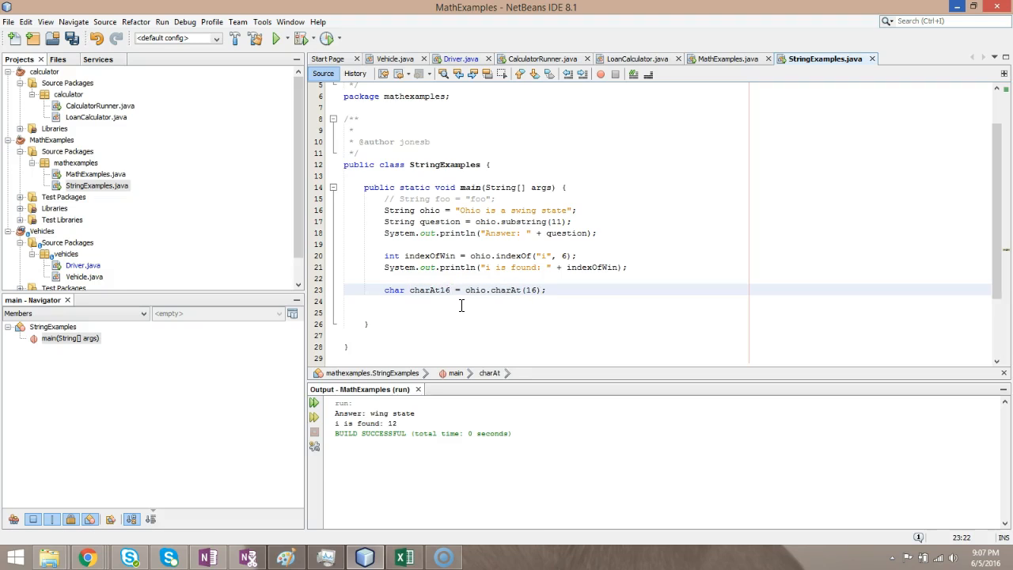
pyautogui.press('Down')
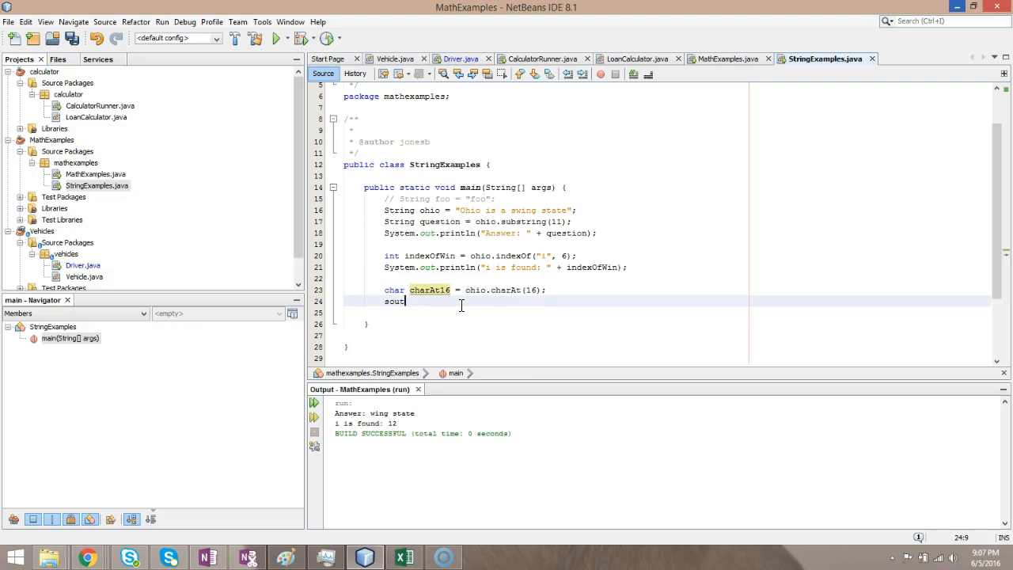
# - Add a println printing "The character at 16 is: " + charAt16 and save
pyautogui.press('Tab')
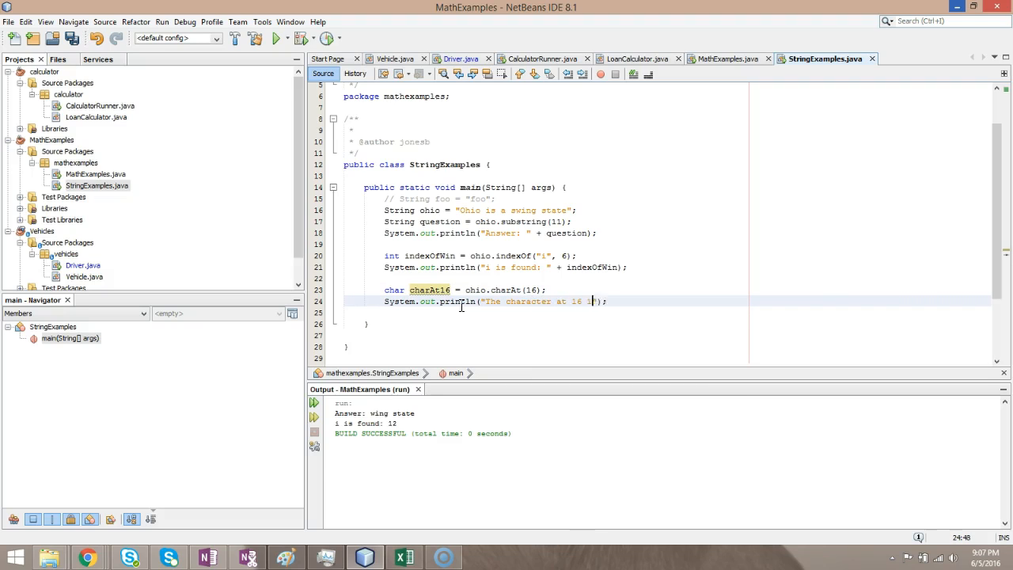
pyautogui.write('s: " + charAt1')
pyautogui.write('6')
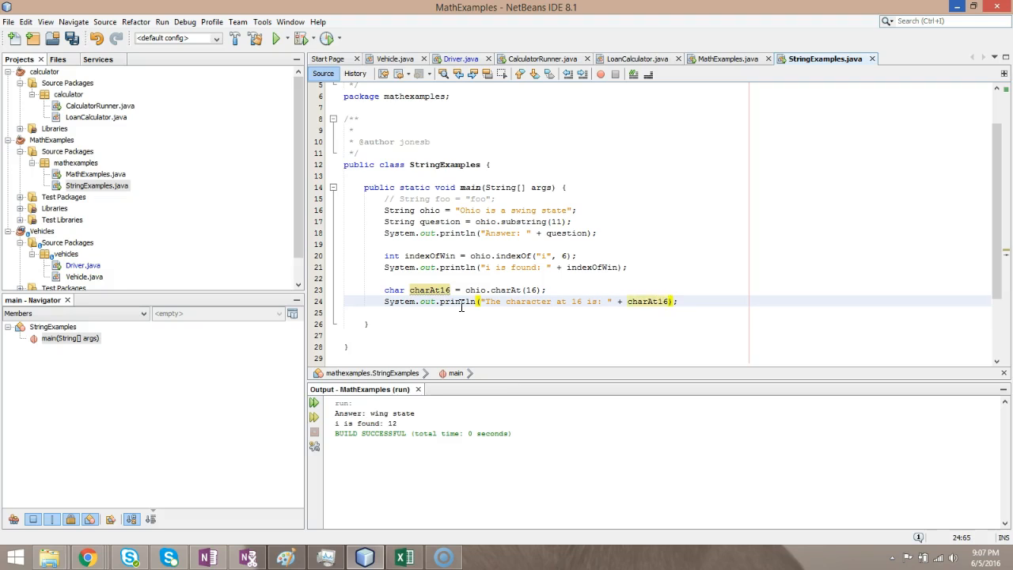
pyautogui.press('Return')
pyautogui.press('BackSpace')
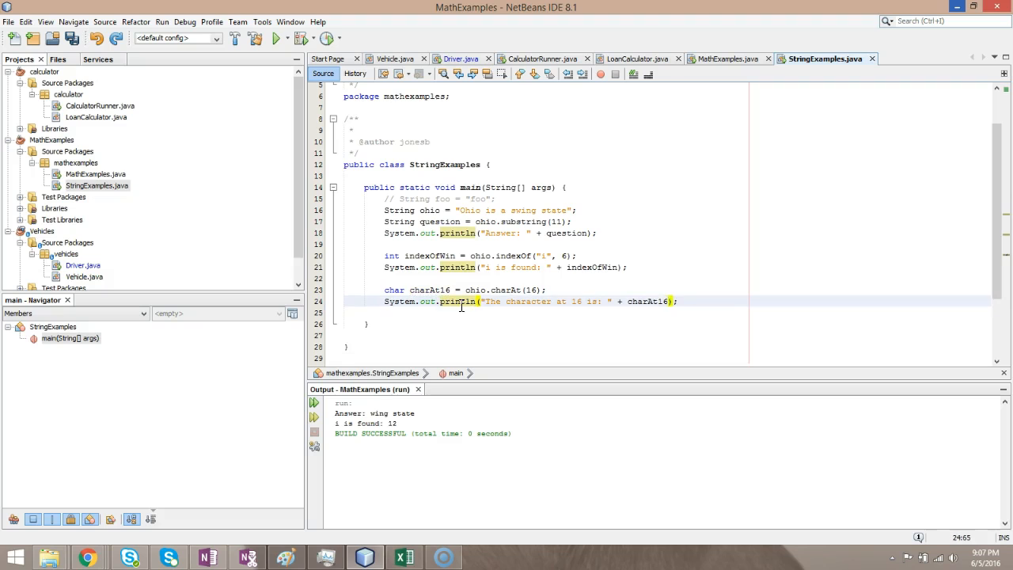
pyautogui.press('Up')
pyautogui.press('Up')
pyautogui.press('Up')
# - Save and run StringExamples.java so the output shows "The character at 16 is: s"
pyautogui.hotkey('ctrl', 's')
pyautogui.click(468, 306)
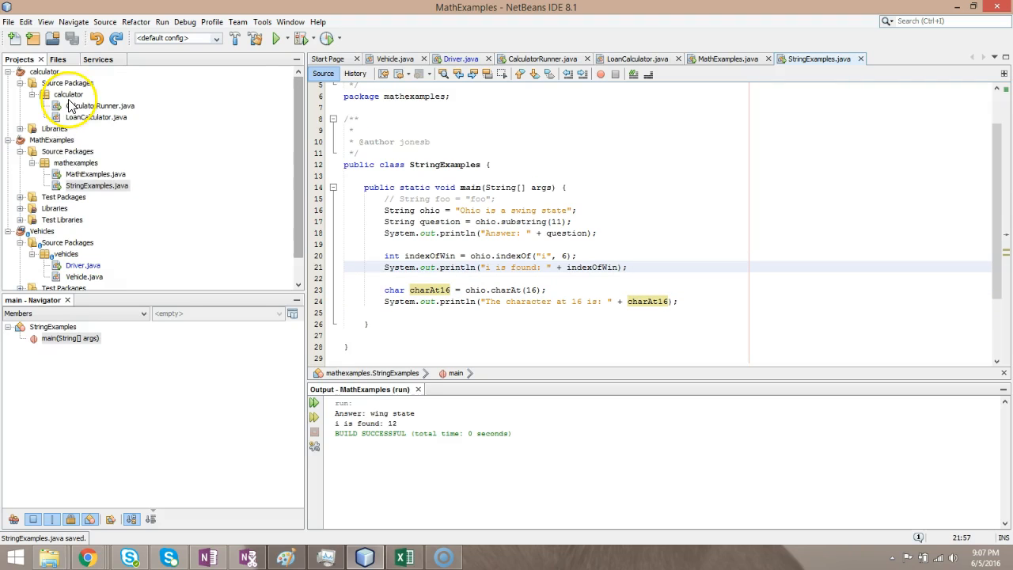
pyautogui.rightClick(108, 185)
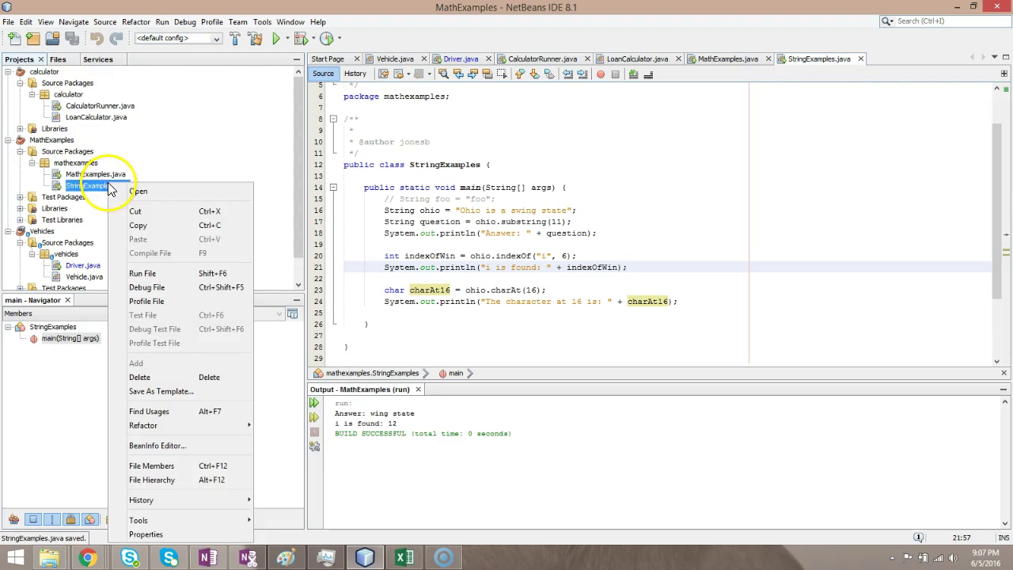
pyautogui.click(180, 273)
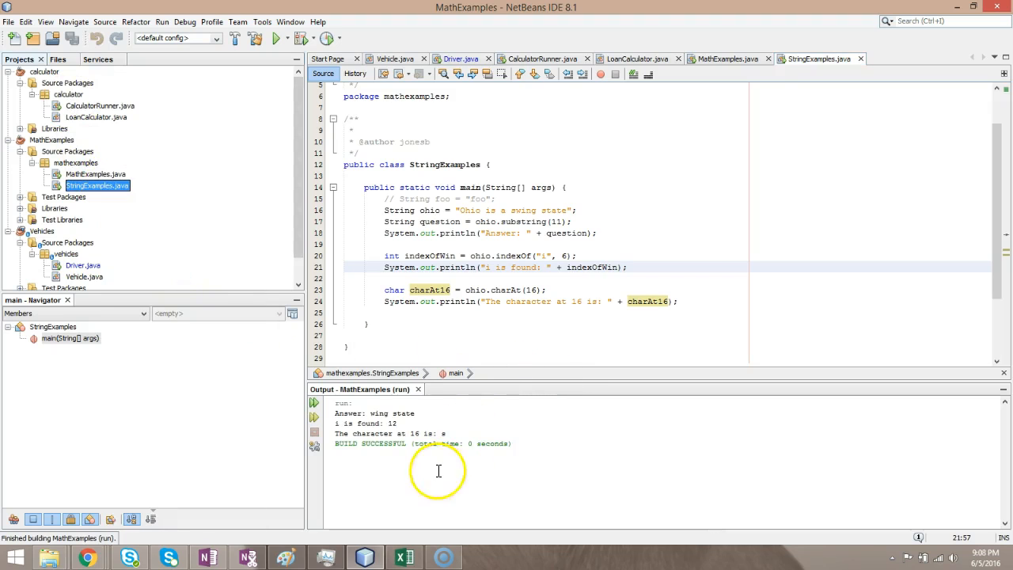
pyautogui.click(443, 433)
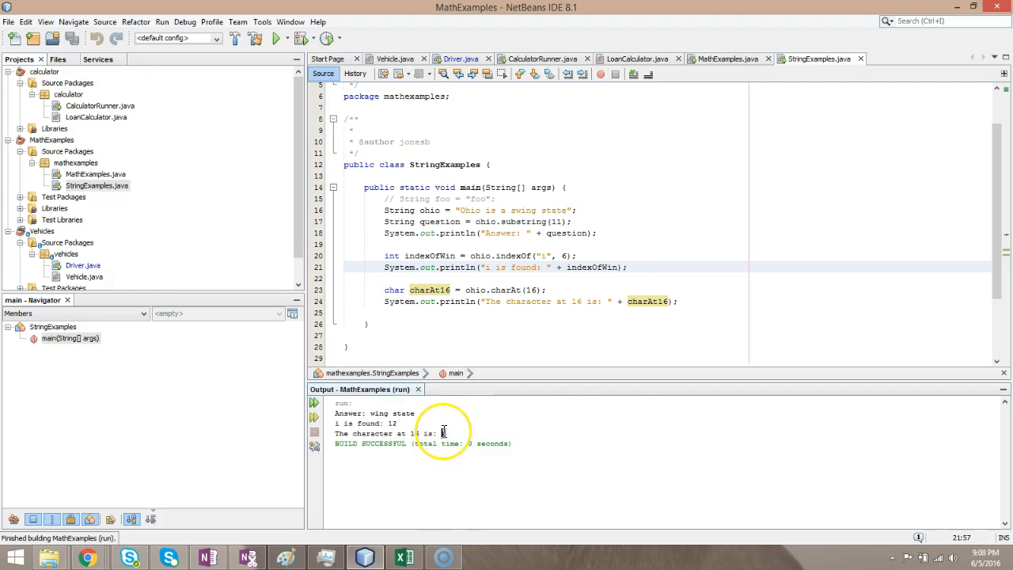
# - Switch to the Excel index grid and mark the letter s at index 16
pyautogui.hotkey('alt', 'Tab')
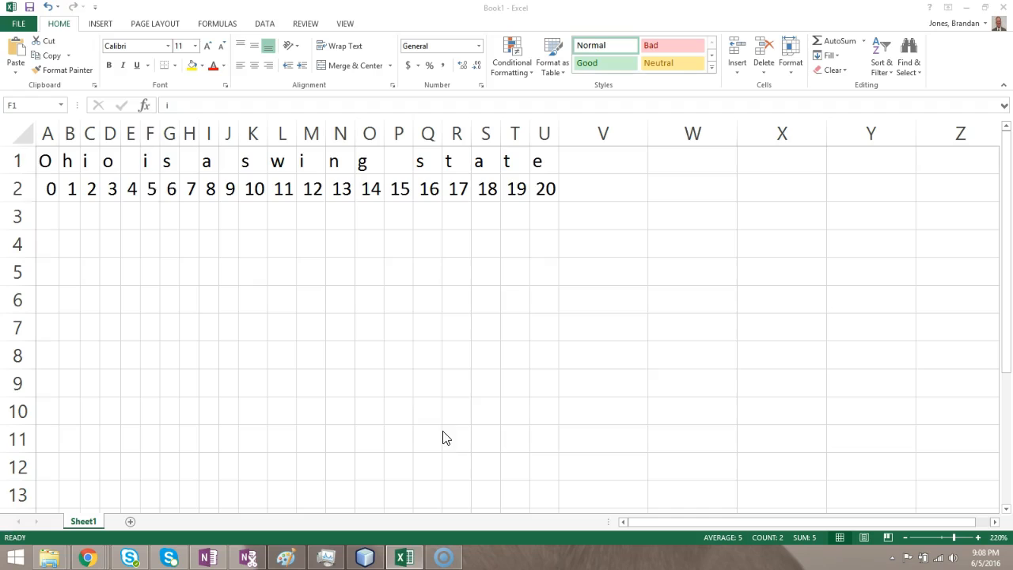
pyautogui.moveTo(425, 164); pyautogui.dragTo(434, 187)
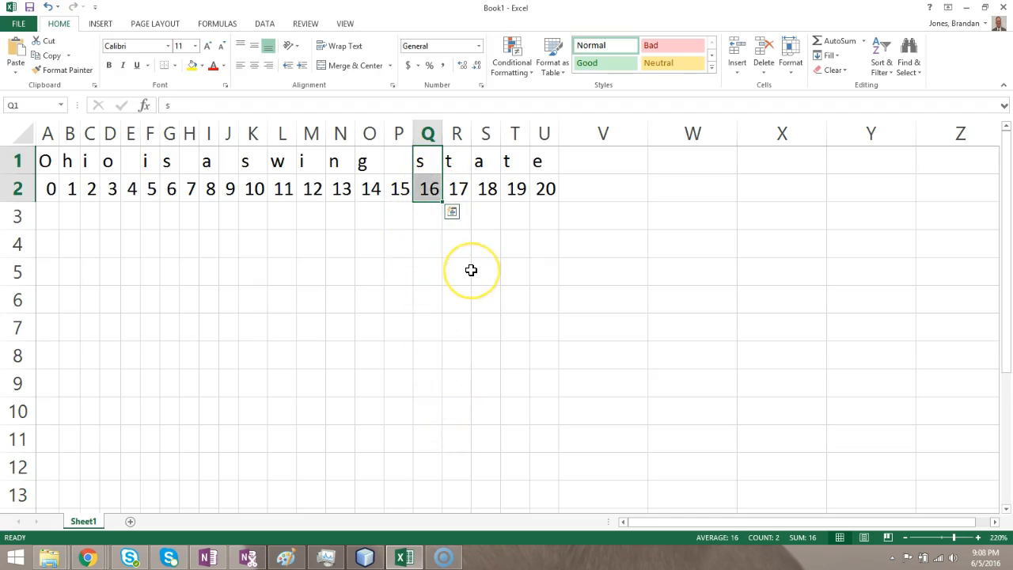
# - Add int ohioLength = ohio.length(); using the assign-to-new-variable hint, naming it ohioLength
pyautogui.hotkey('alt', 'Tab')
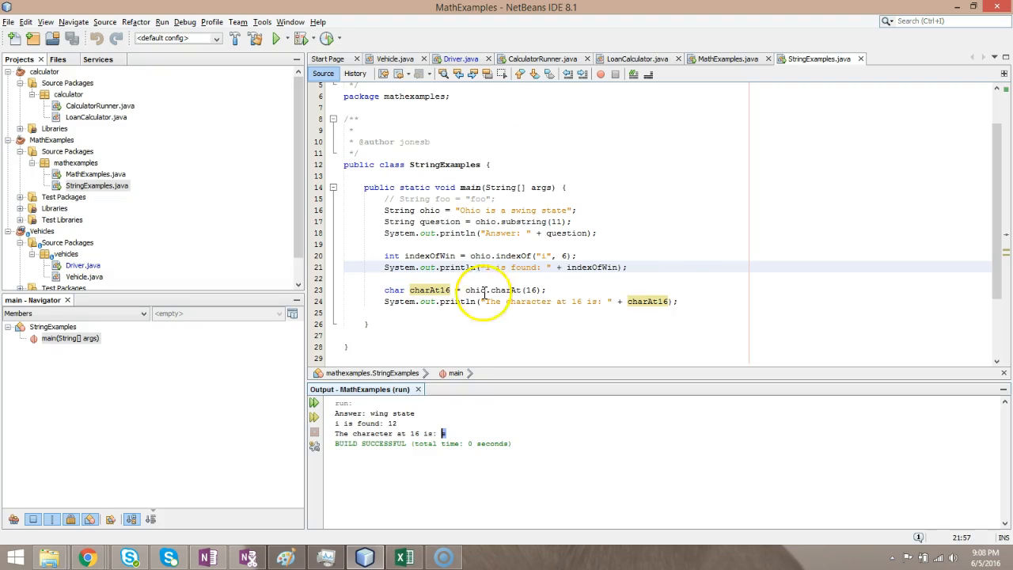
pyautogui.click(693, 301)
pyautogui.press('Return')
pyautogui.press('Return')
pyautogui.write('ohio.')
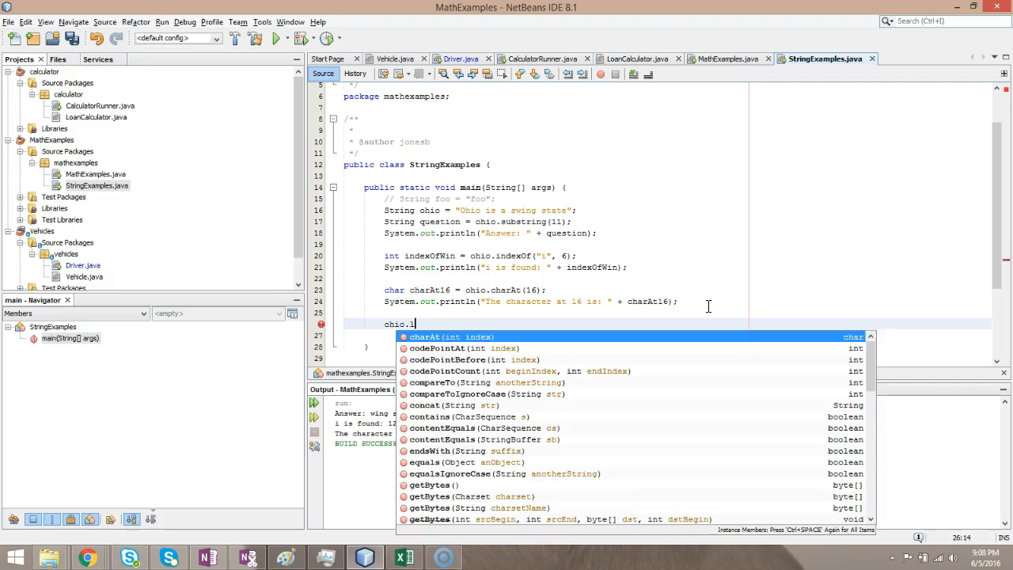
pyautogui.write('le')
pyautogui.press('Return')
pyautogui.write(';')
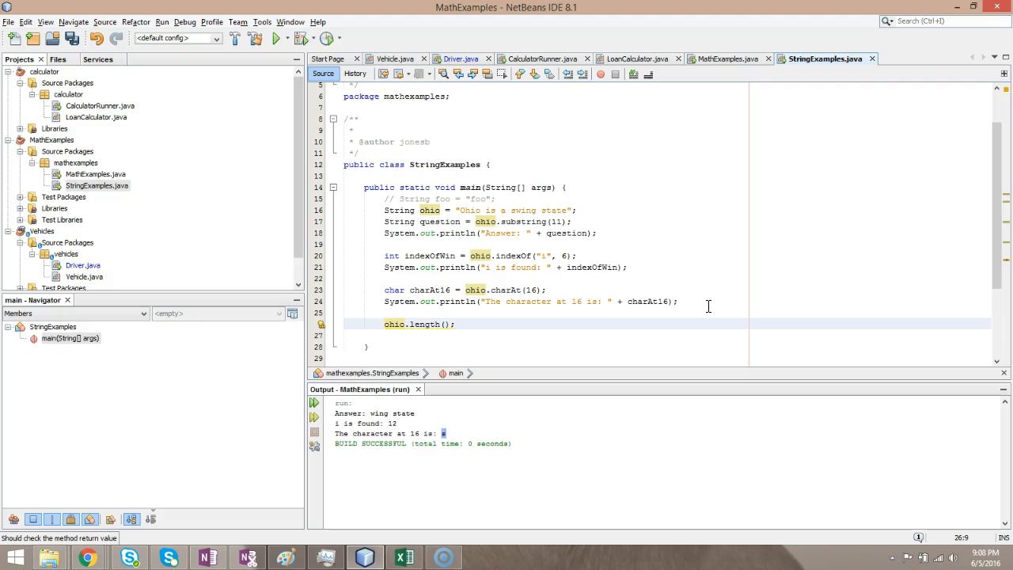
pyautogui.hotkey('alt', 'Return')
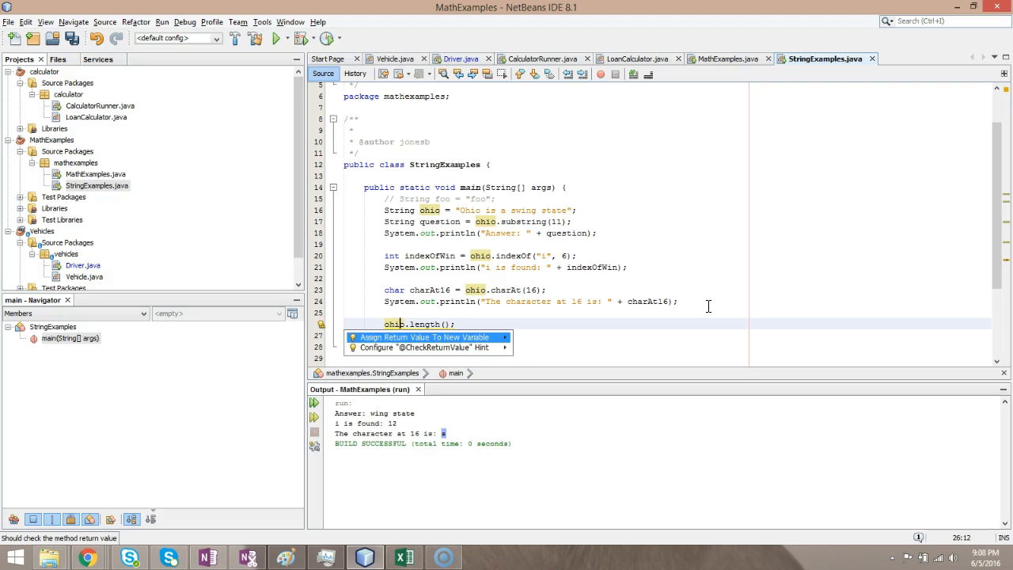
pyautogui.click(475, 337)
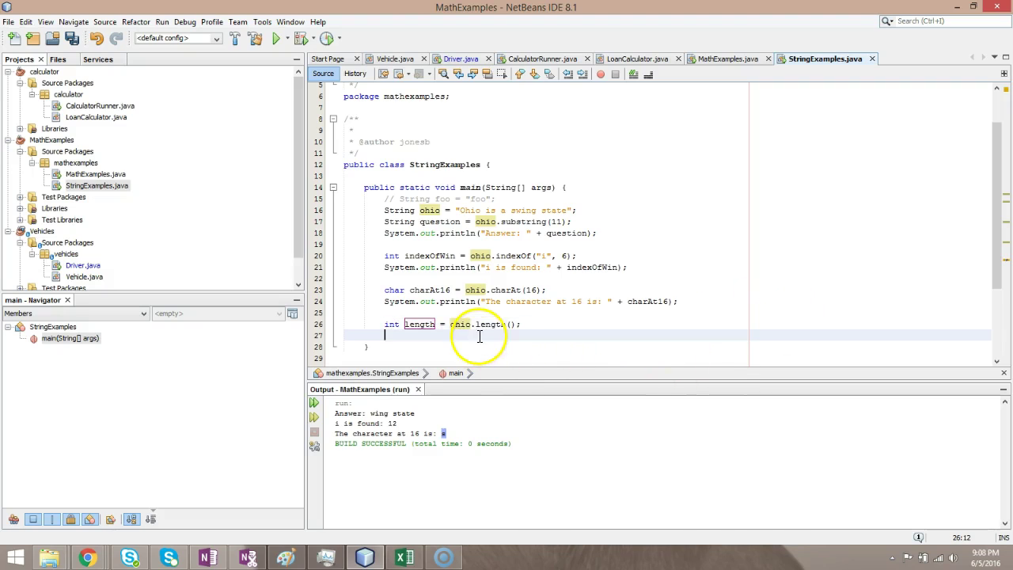
pyautogui.click(406, 326)
pyautogui.press('Delete')
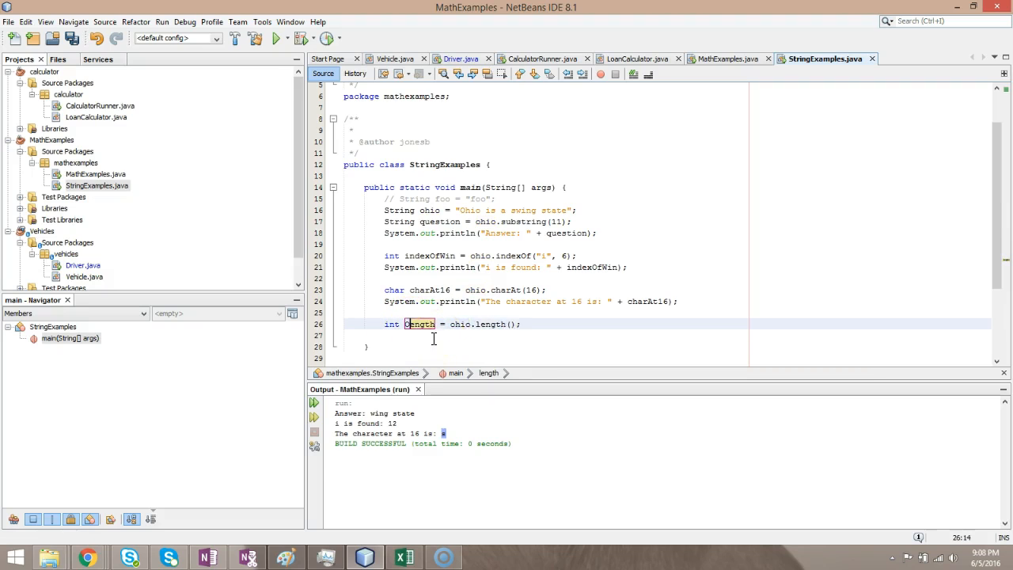
pyautogui.write('Ohio')
pyautogui.press('Left')
pyautogui.press('Left')
pyautogui.press('Left')
pyautogui.press('Delete')
pyautogui.write('o')
pyautogui.press('Right')
pyautogui.press('Right')
pyautogui.press('Right')
pyautogui.write('L')
pyautogui.press('Return')
# - Add a println reporting "The length of the String is: " + ohioLength
pyautogui.press('Down')
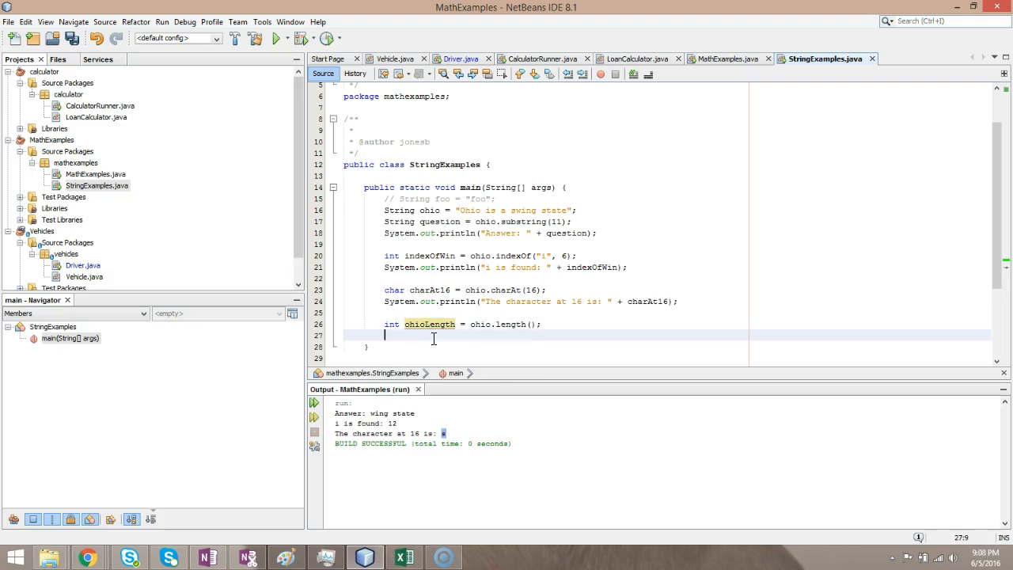
pyautogui.press('Return')
pyautogui.press('Up')
pyautogui.write('stem.out')
pyautogui.press('Tab')
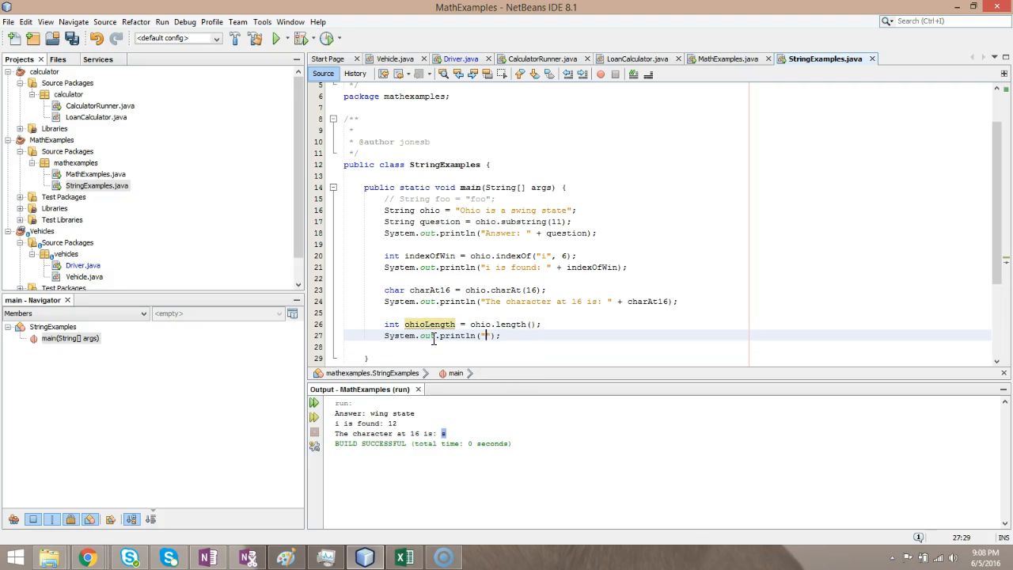
pyautogui.write('The length of th')
pyautogui.write('e String is: " + ')
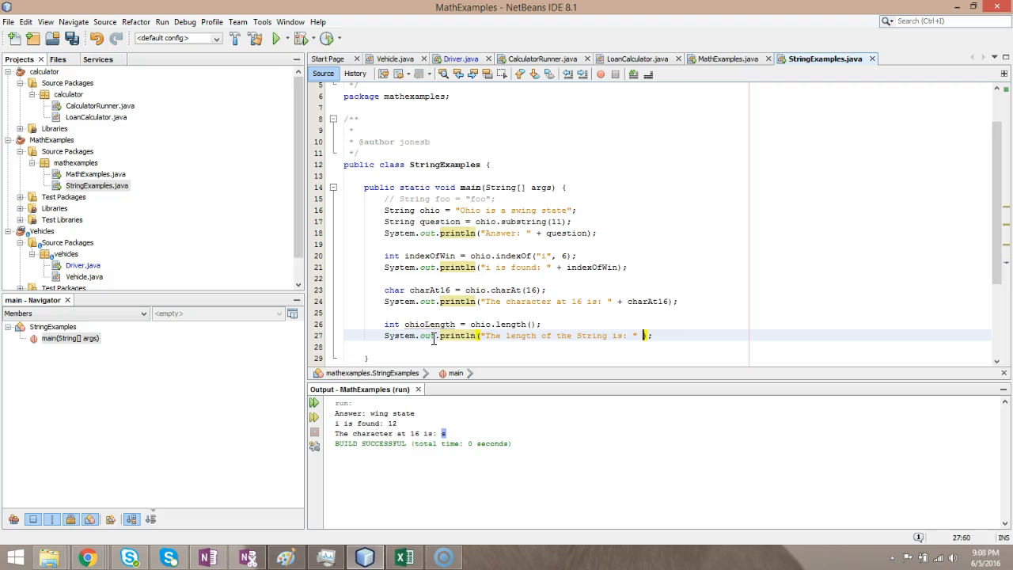
pyautogui.write('ohio')
pyautogui.write('Length')
pyautogui.press('Up')
pyautogui.press('Up')
pyautogui.press('Up')
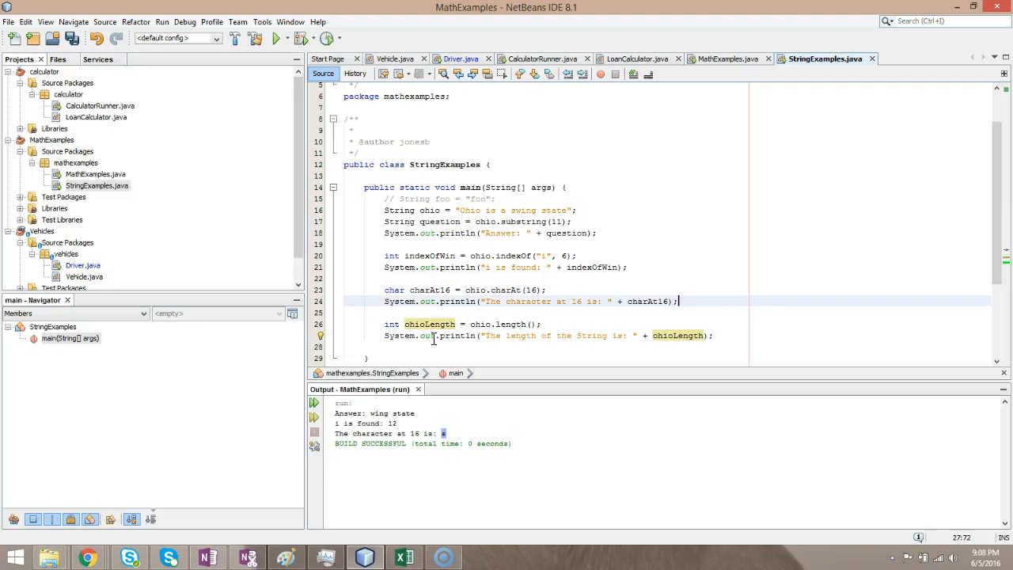
# - Save and run StringExamples.java so the output reports the String length as 21
pyautogui.click(70, 44)
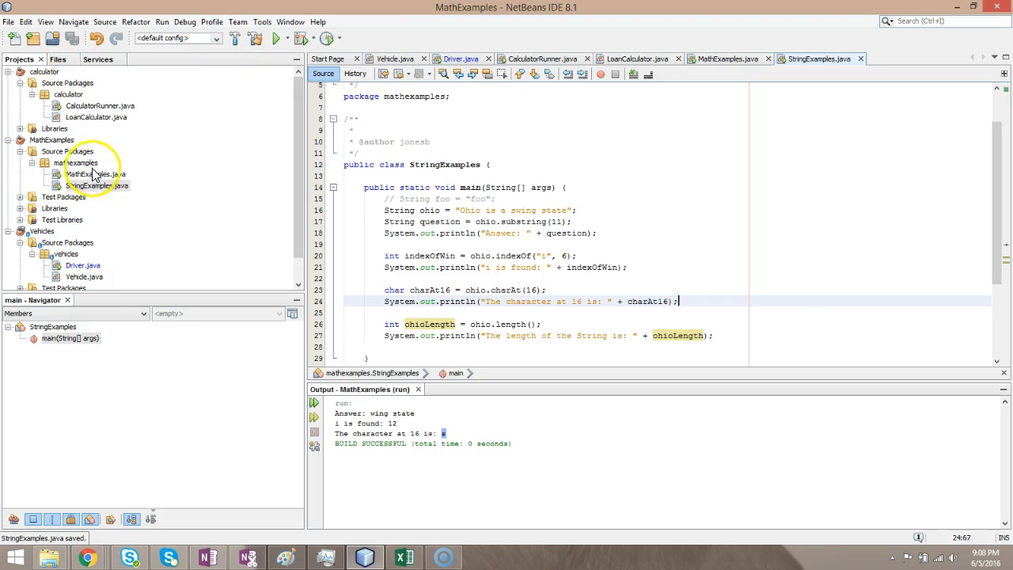
pyautogui.rightClick(104, 186)
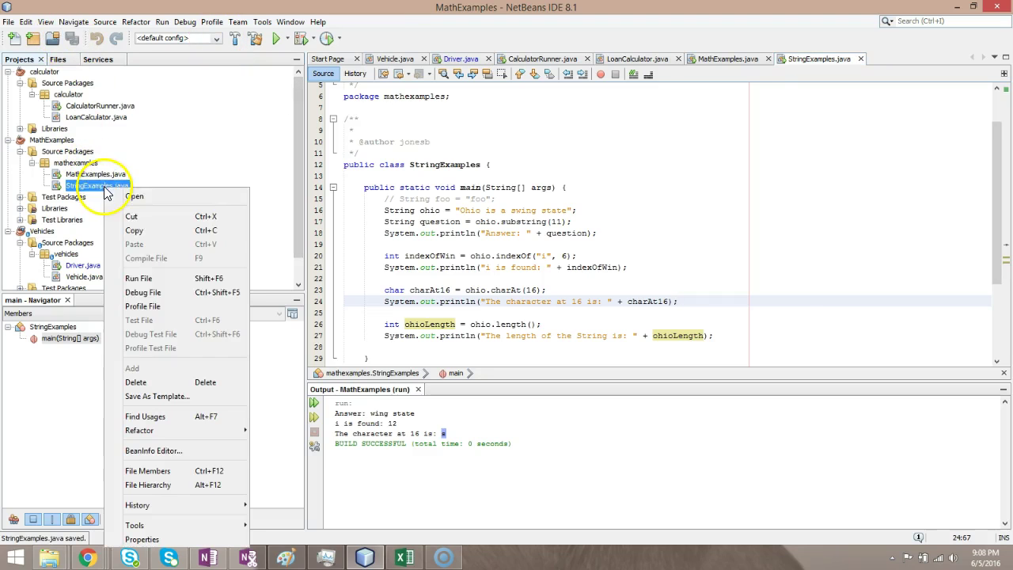
pyautogui.click(141, 279)
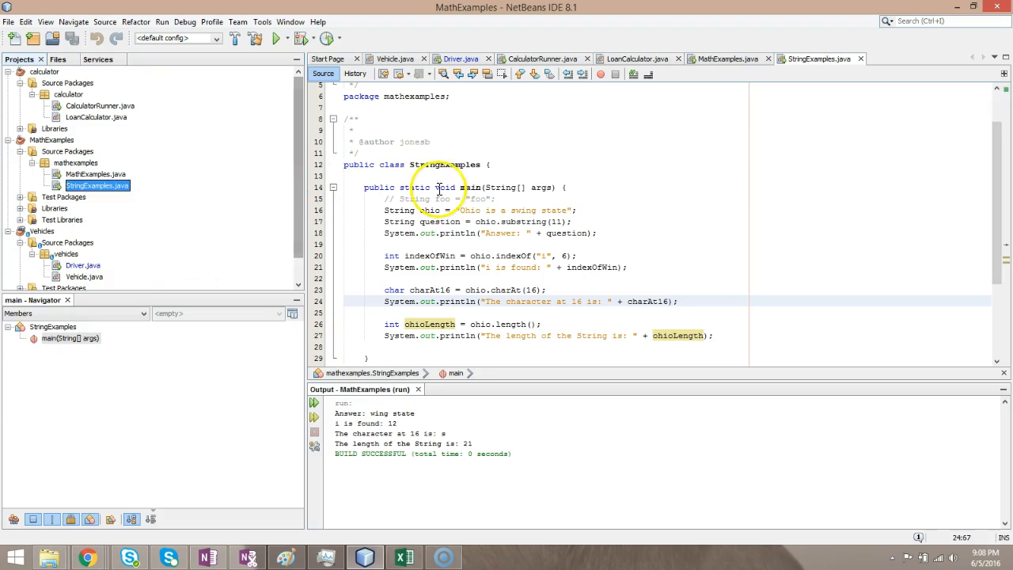
# - Pad the ohio string with trailing spaces, save and rerun so the length reports 25
pyautogui.click(579, 209)
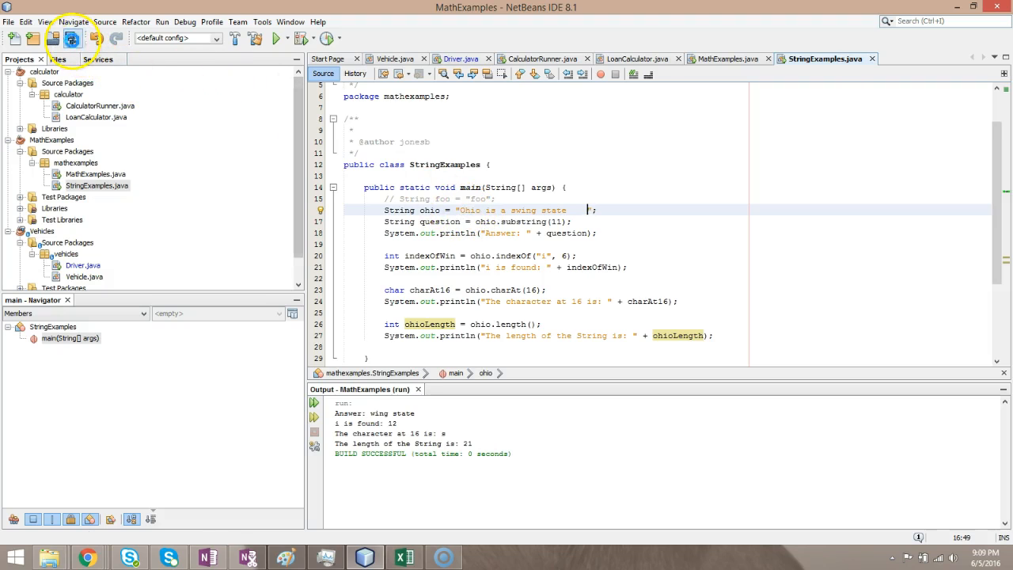
pyautogui.click(71, 38)
pyautogui.click(489, 444)
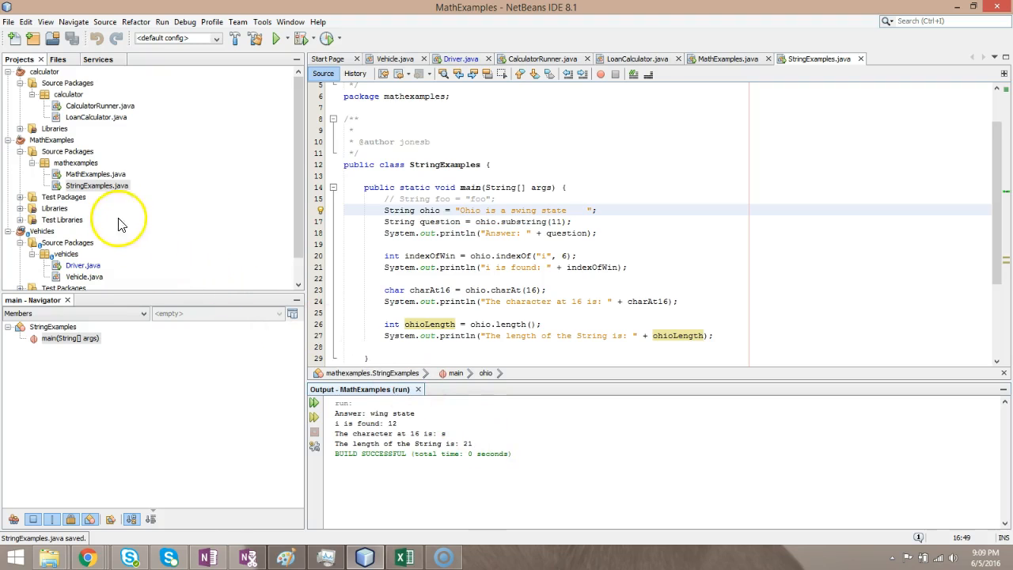
pyautogui.rightClick(111, 189)
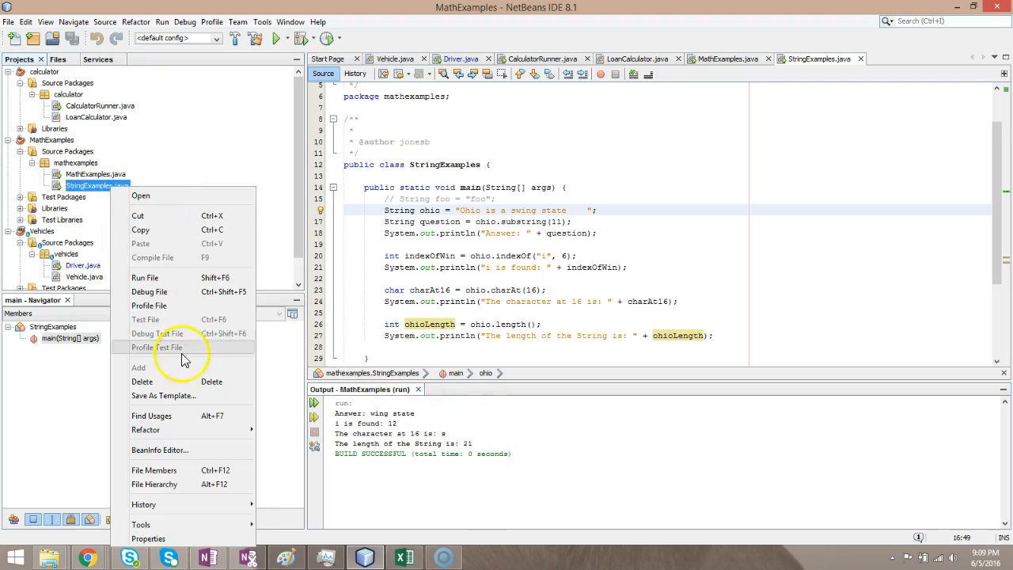
pyautogui.click(187, 278)
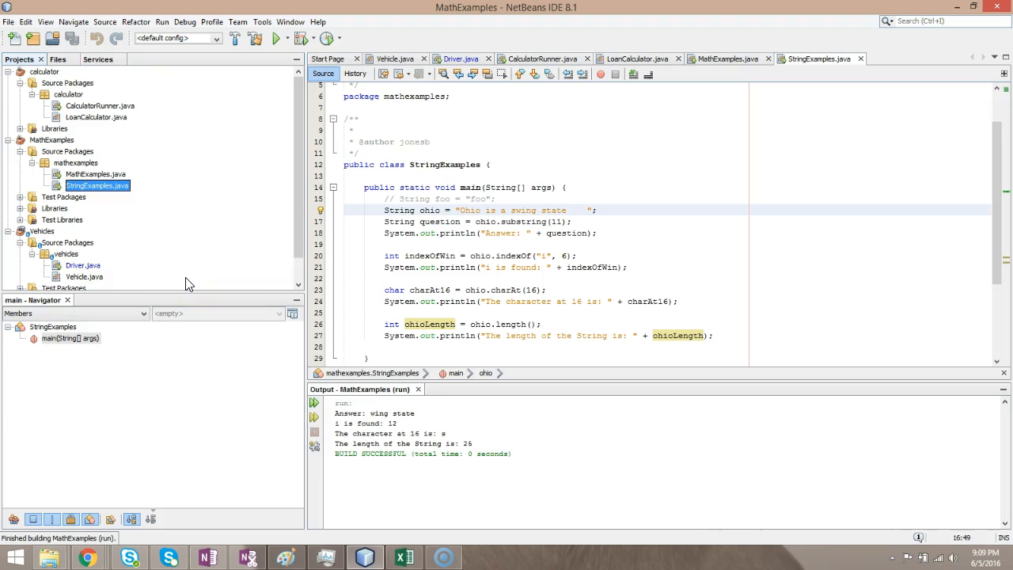
# - Select and delete the Ohio sentence text to inspect it, then undo to restore it
pyautogui.moveTo(567, 211); pyautogui.dragTo(464, 208)
pyautogui.click(460, 212)
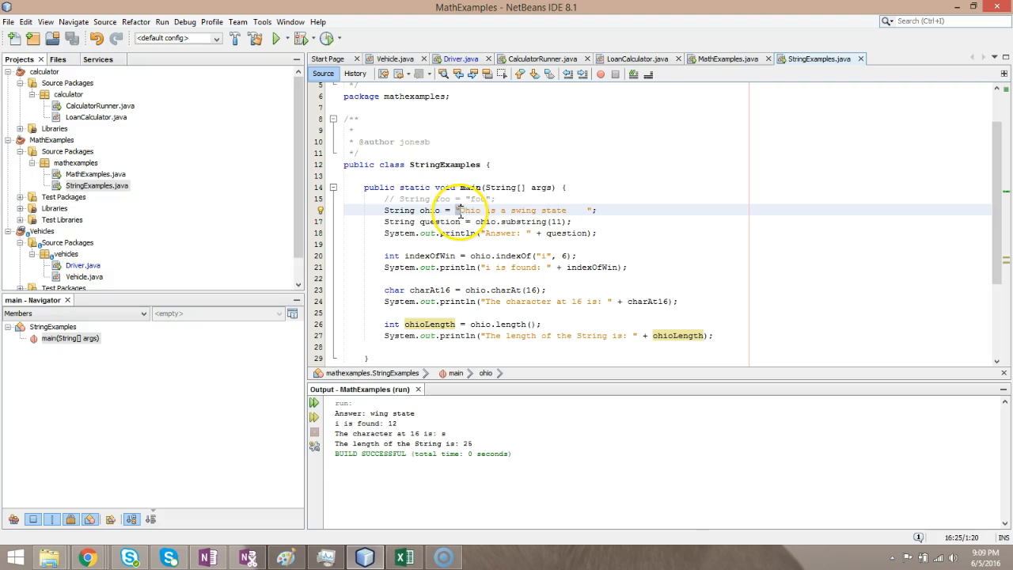
pyautogui.click(571, 210)
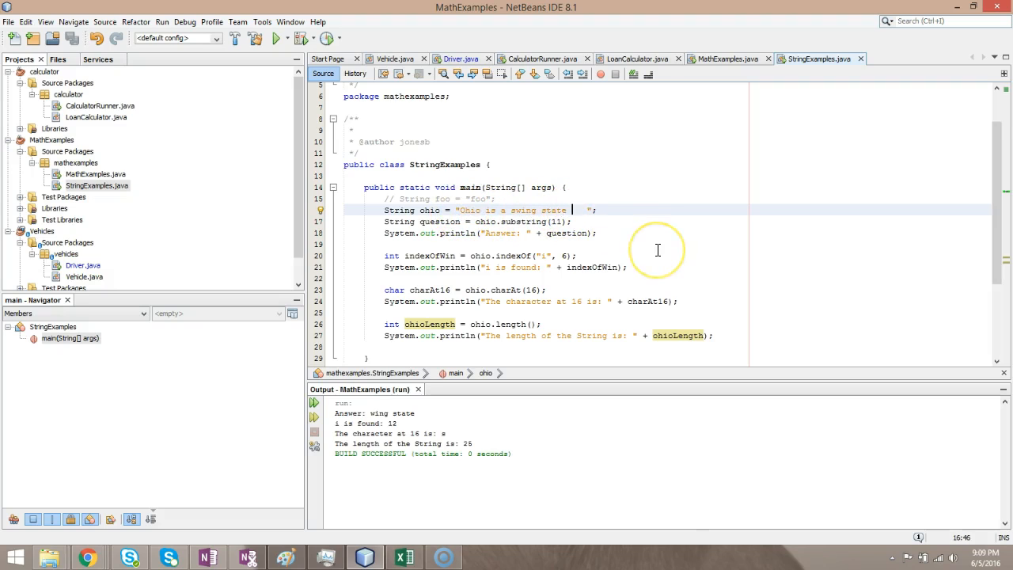
pyautogui.hotkey('ctrl', 'shift', 'Left')
pyautogui.hotkey('ctrl', 'shift', 'Left')
pyautogui.hotkey('ctrl', 'shift', 'Left')
pyautogui.hotkey('ctrl', 'shift', 'Left')
pyautogui.hotkey('ctrl', 'shift', 'Left')
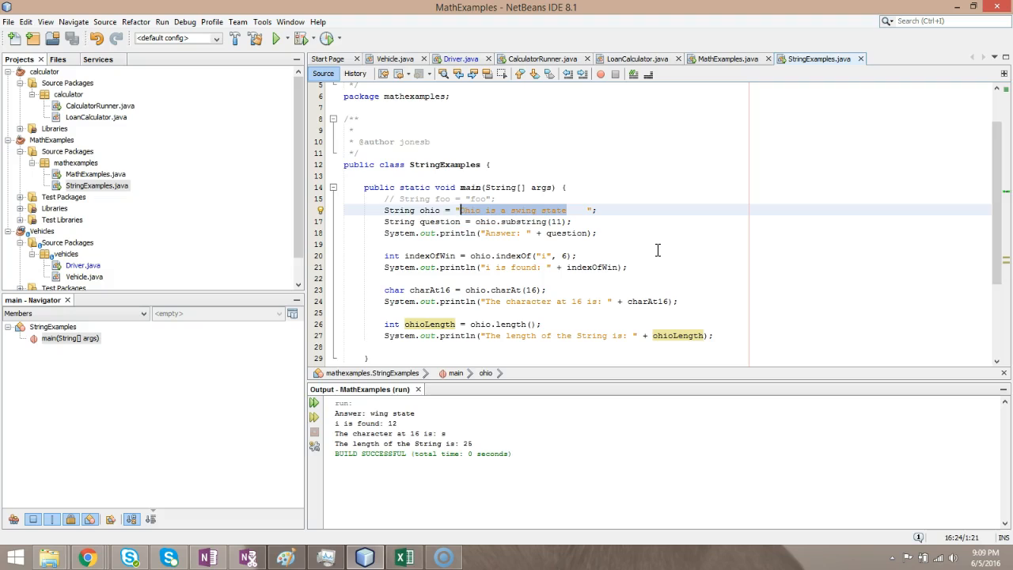
pyautogui.press('Delete')
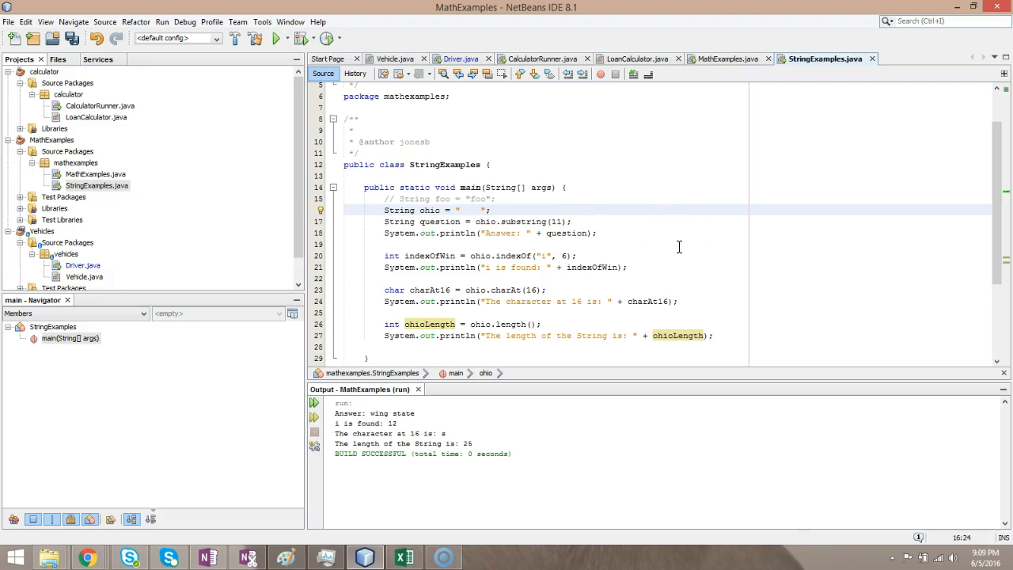
pyautogui.hotkey('ctrl', 'z')
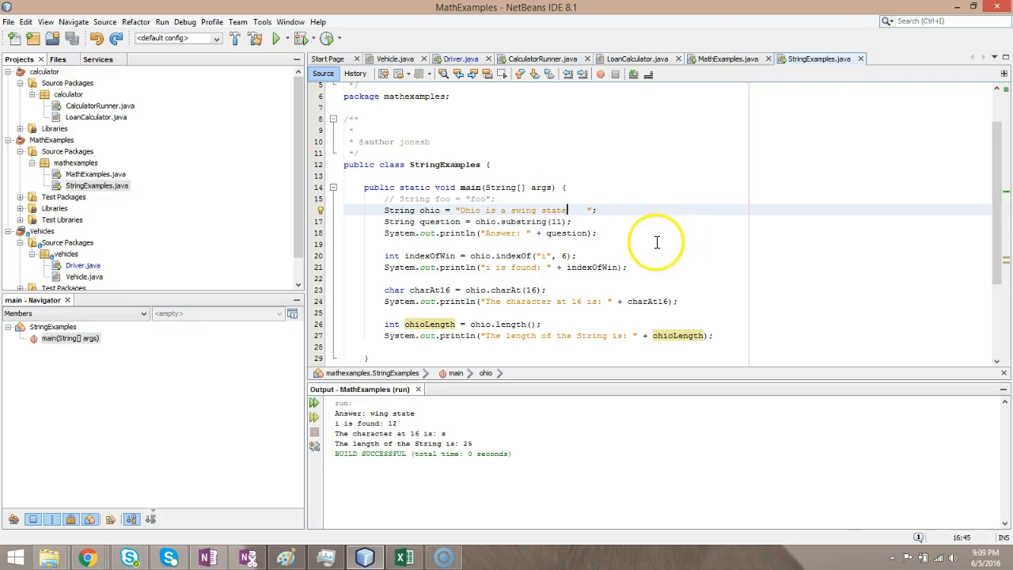
pyautogui.click(739, 335)
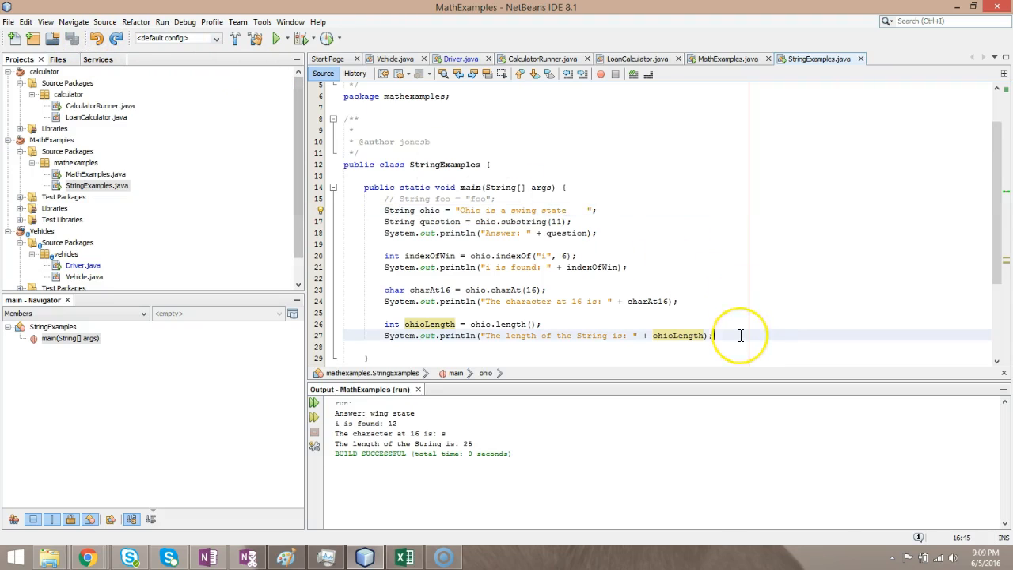
pyautogui.scroll(-1, 741, 335)
# - Add int trimmedLength = ohio.trim().length(); via the assign-to-new-variable hint
pyautogui.press('Return')
pyautogui.press('Return')
pyautogui.write('ohio.')
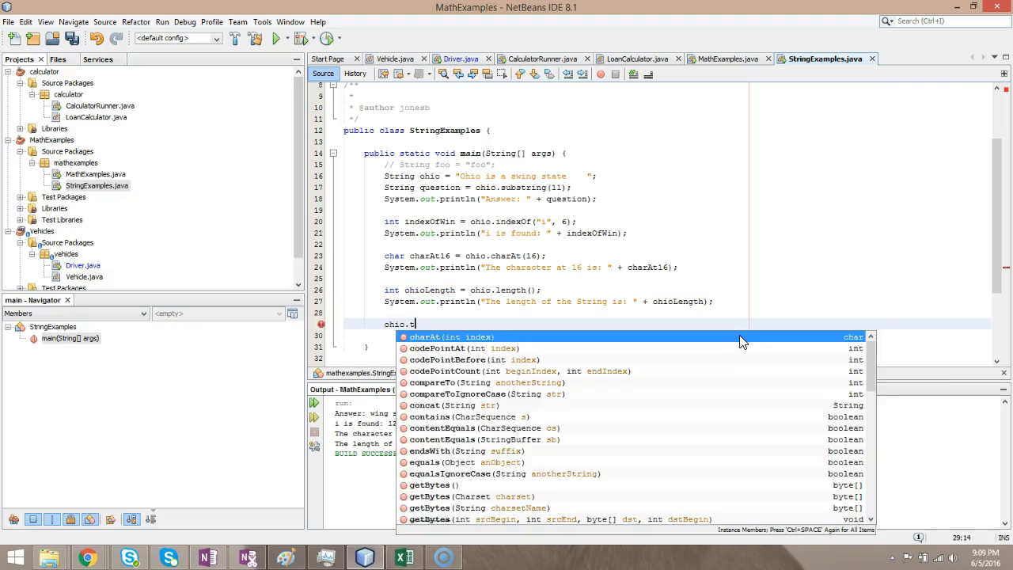
pyautogui.write('trim')
pyautogui.press('Return')
pyautogui.write('.leng')
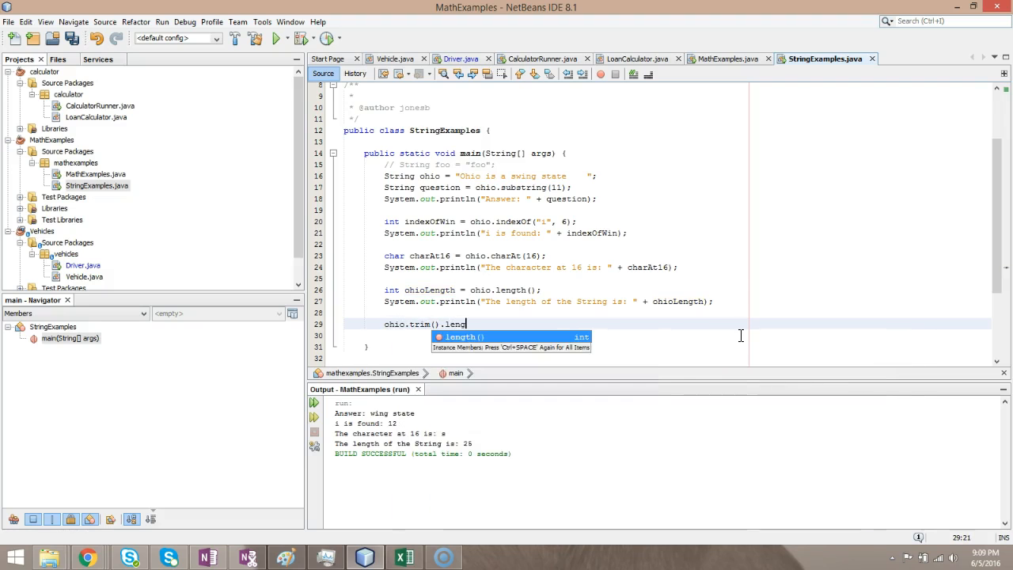
pyautogui.press('Return')
pyautogui.write(';')
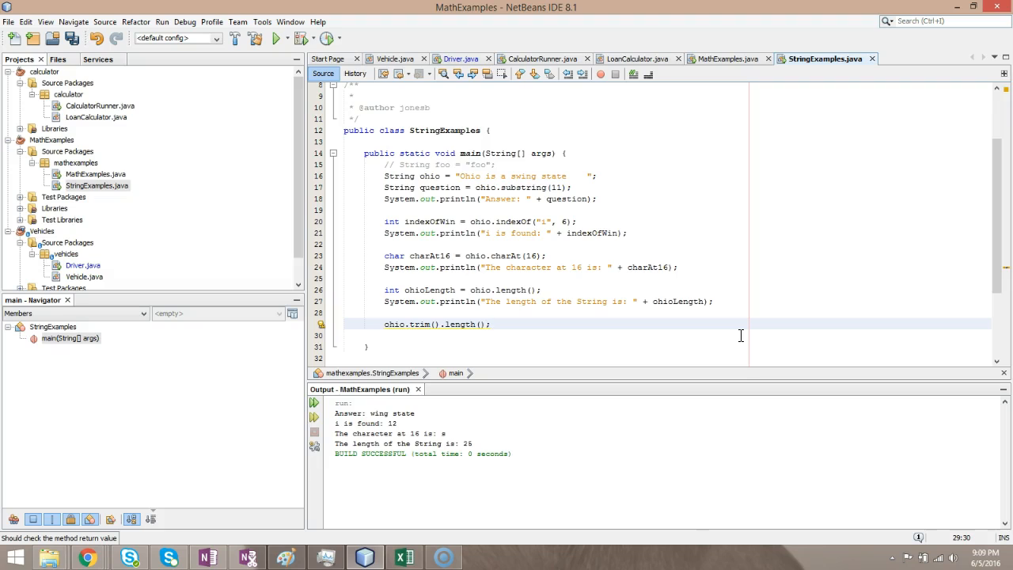
pyautogui.press('Left')
pyautogui.press('Left')
pyautogui.press('Left')
pyautogui.hotkey('alt', 'Return')
pyautogui.click(475, 338)
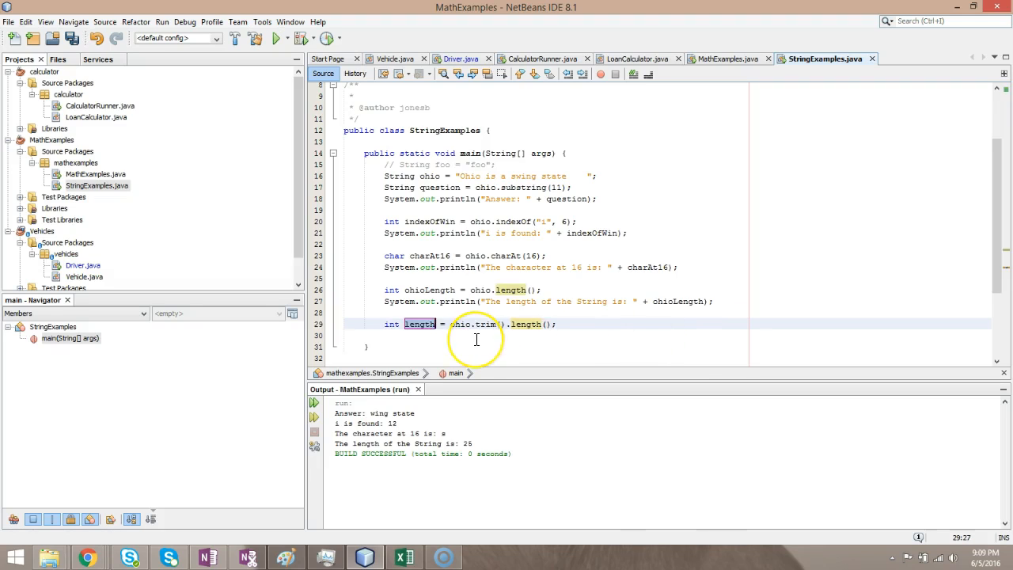
pyautogui.write('trim')
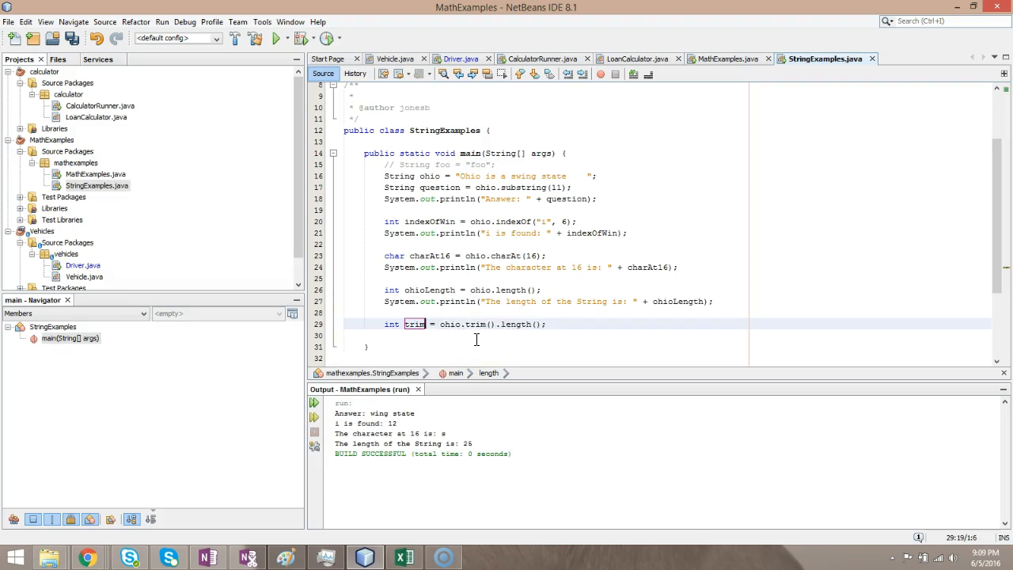
pyautogui.write('medLength')
pyautogui.press('Return')
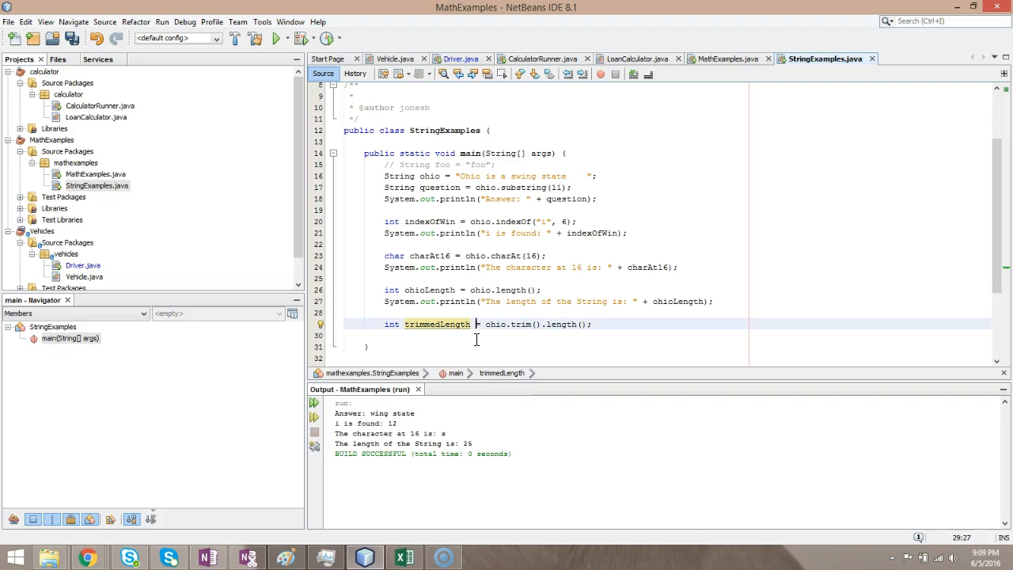
# - Add a println for "The trimmed length of the string is: " + trimmedLength and save
pyautogui.press('Return')
pyautogui.write('stem.out')
pyautogui.press('Tab')
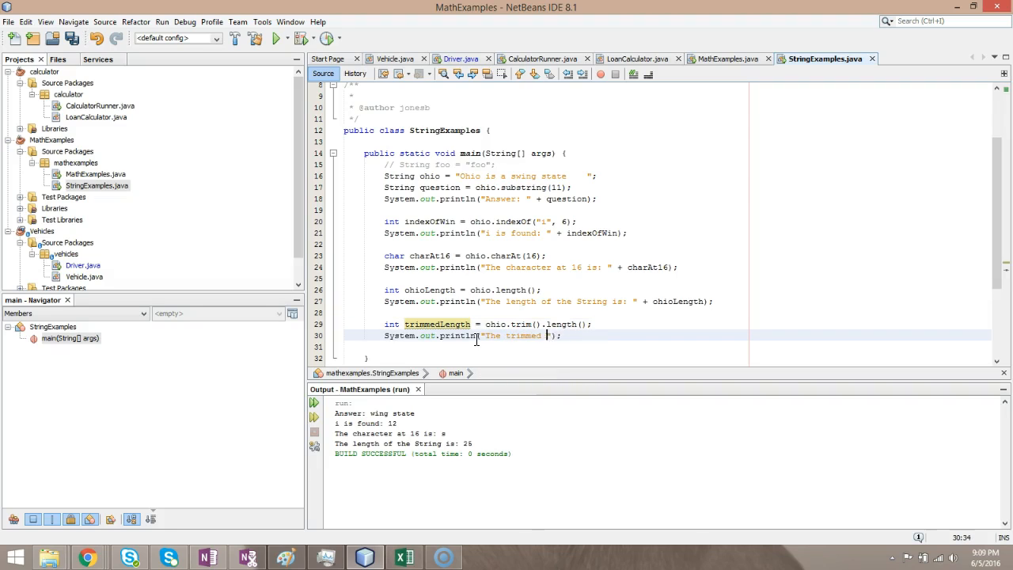
pyautogui.write('length of the string is: " ')
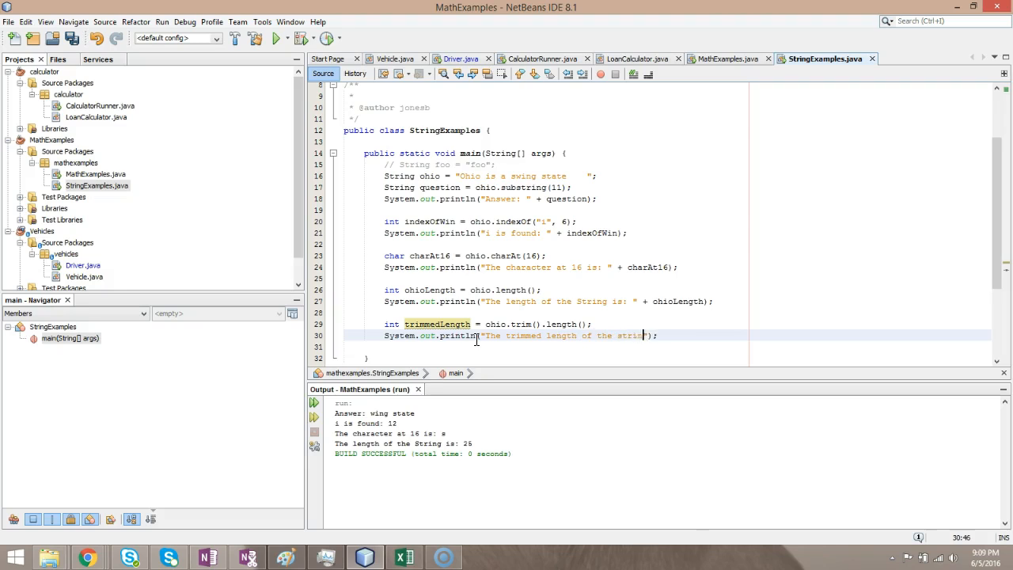
pyautogui.write('+ t')
pyautogui.write('rimmedLen')
pyautogui.write('gth')
pyautogui.press('Up')
pyautogui.press('Up')
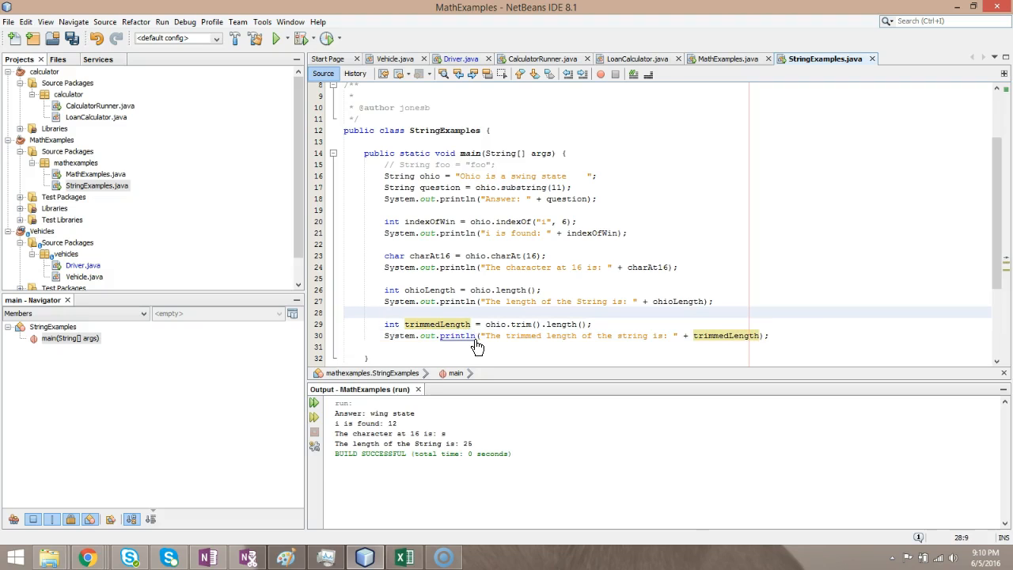
pyautogui.hotkey('ctrl', 's')
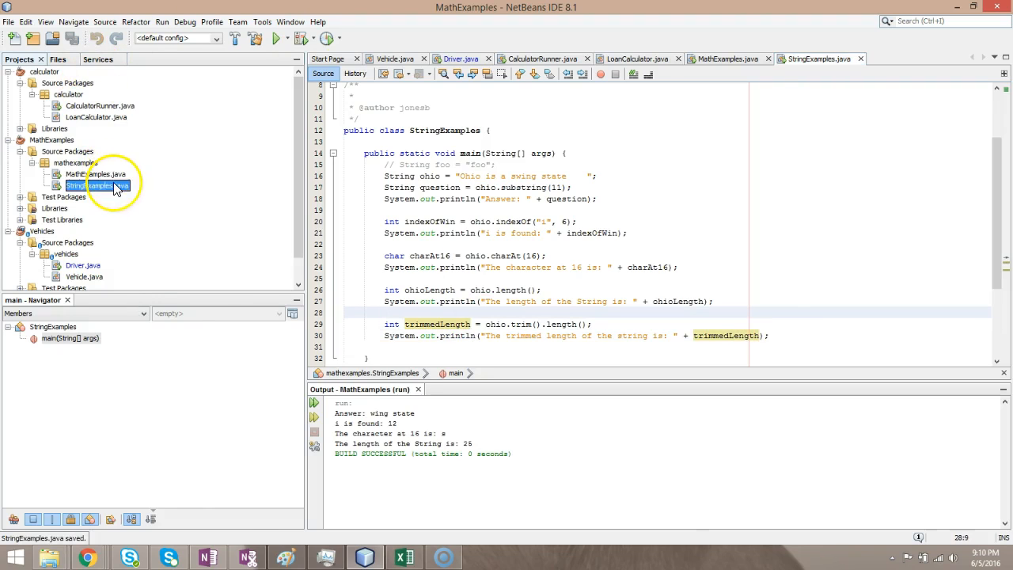
# - Run StringExamples.java and compare the output lines showing length 25 and trimmed length 21
pyautogui.rightClick(114, 185)
pyautogui.click(182, 276)
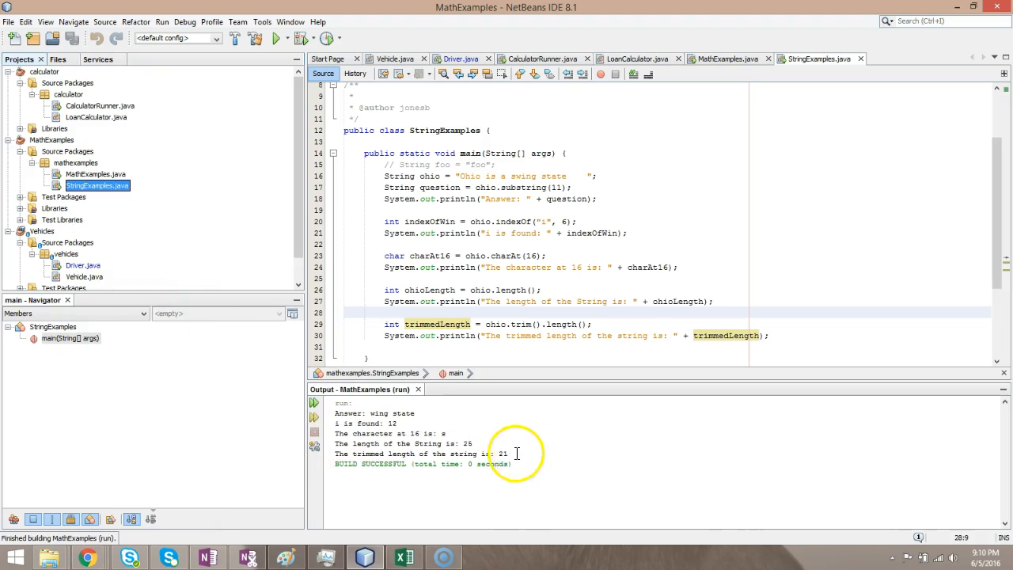
pyautogui.moveTo(514, 453); pyautogui.dragTo(335, 444)
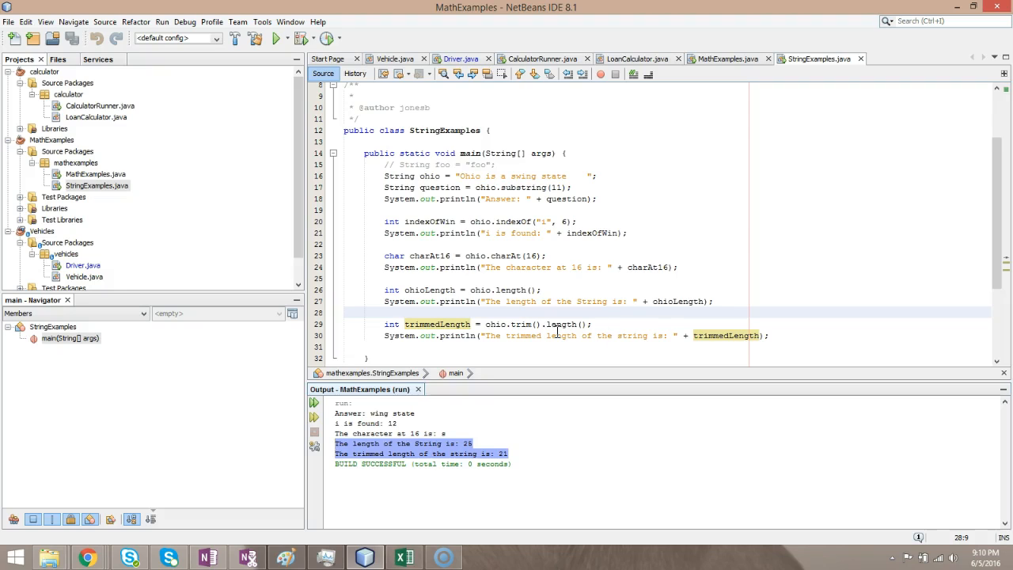
# - Point out the trailing spaces in the ohio string, then start blank lines after the trimmed-length print
pyautogui.click(480, 175)
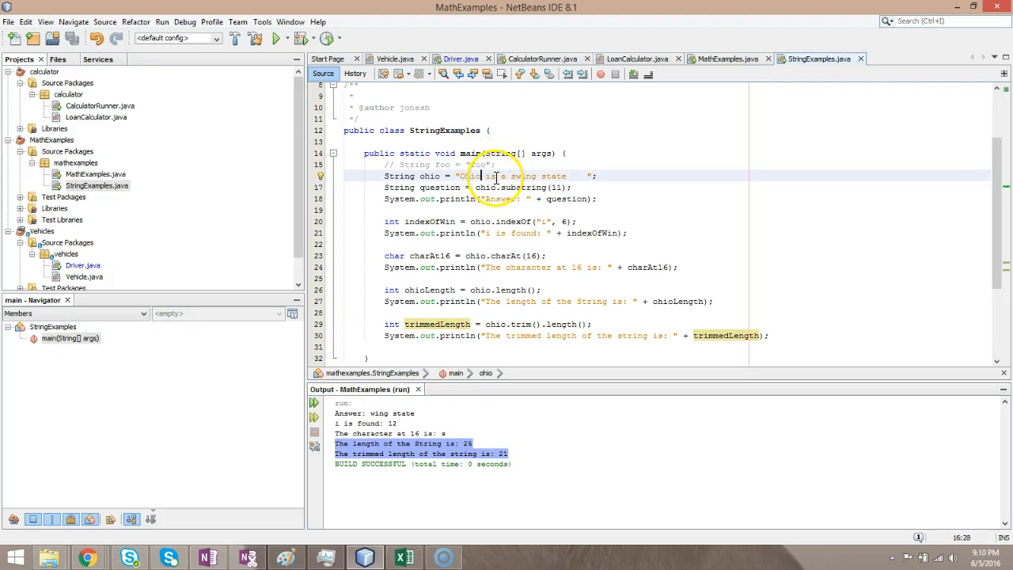
pyautogui.click(570, 176)
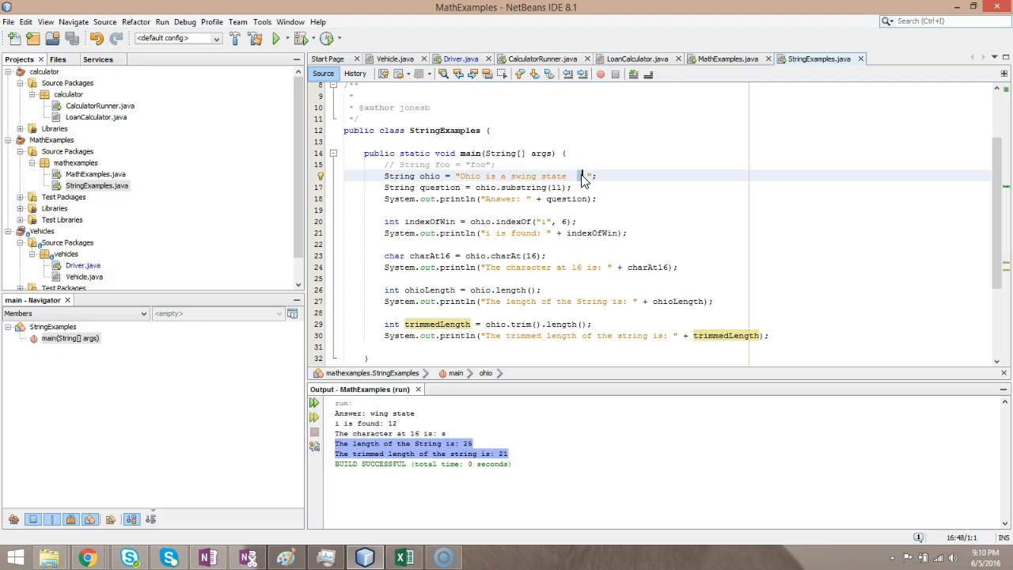
pyautogui.click(803, 336)
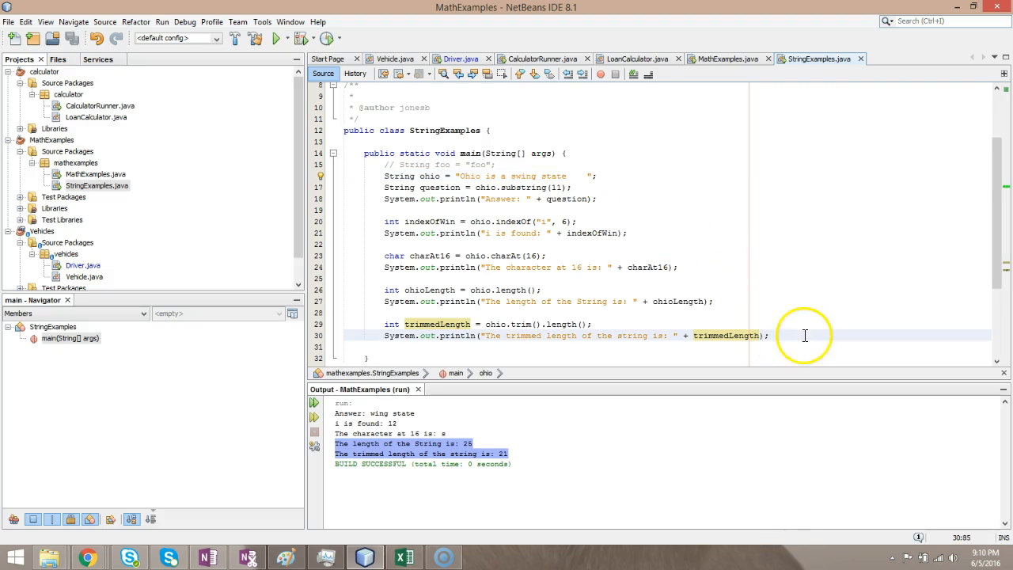
pyautogui.press('Return')
pyautogui.press('Return')
pyautogui.write('String m')
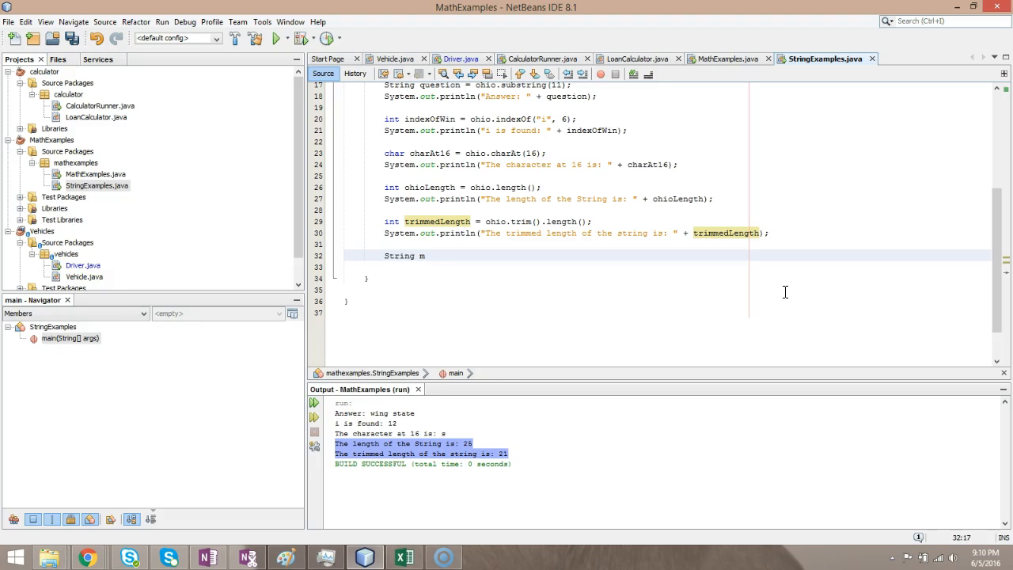
pyautogui.write('innesota =')
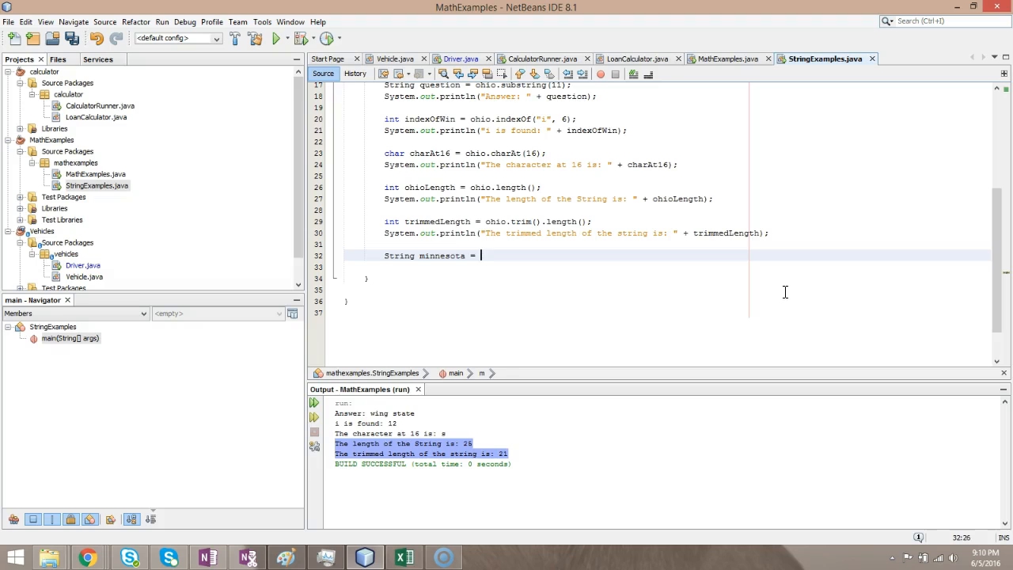
pyautogui.write('""')
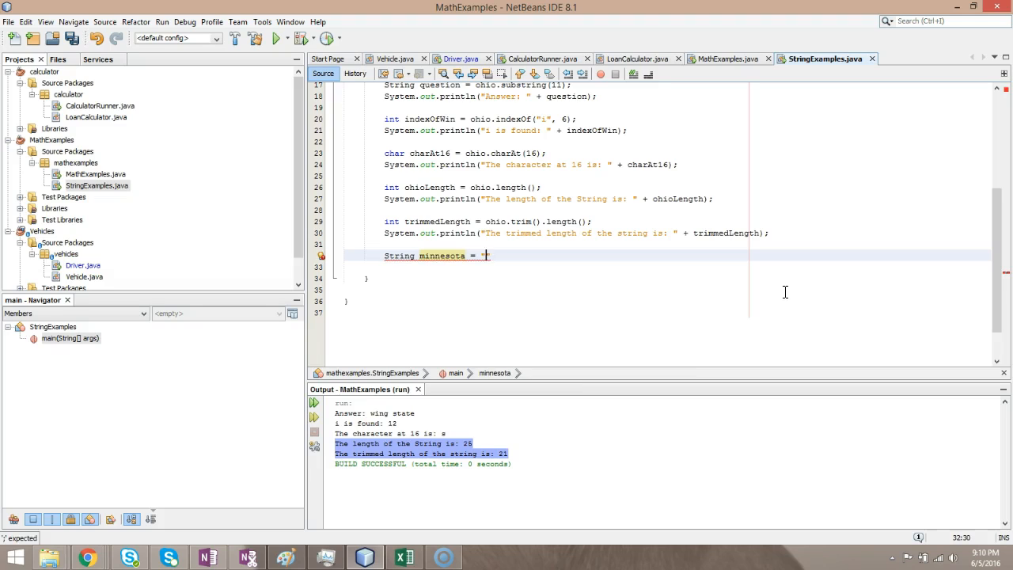
# - Declare String minnesota as a spaces-only string and store minnesota.length() in int mnLength
pyautogui.press('End')
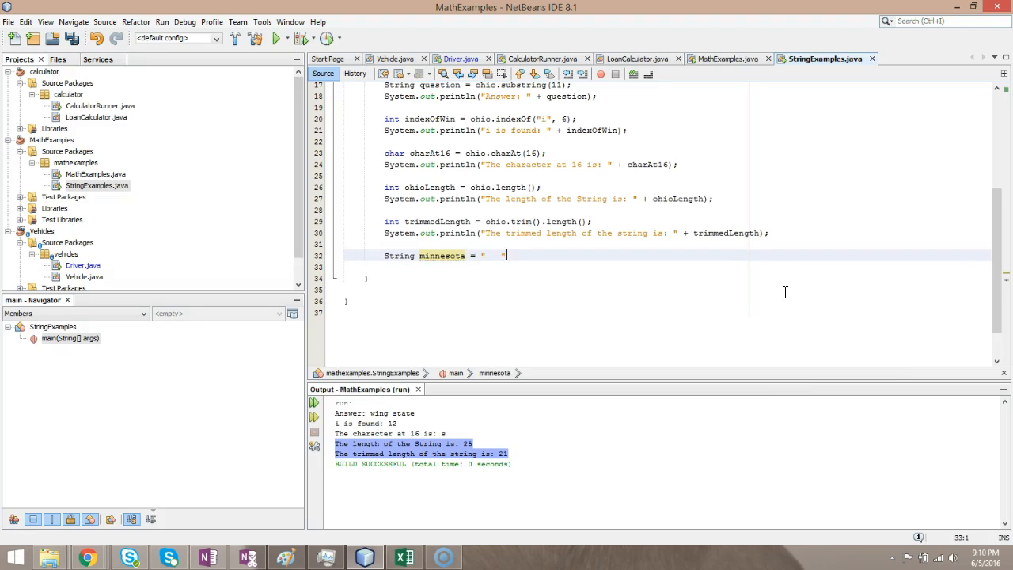
pyautogui.write(';')
pyautogui.press('Return')
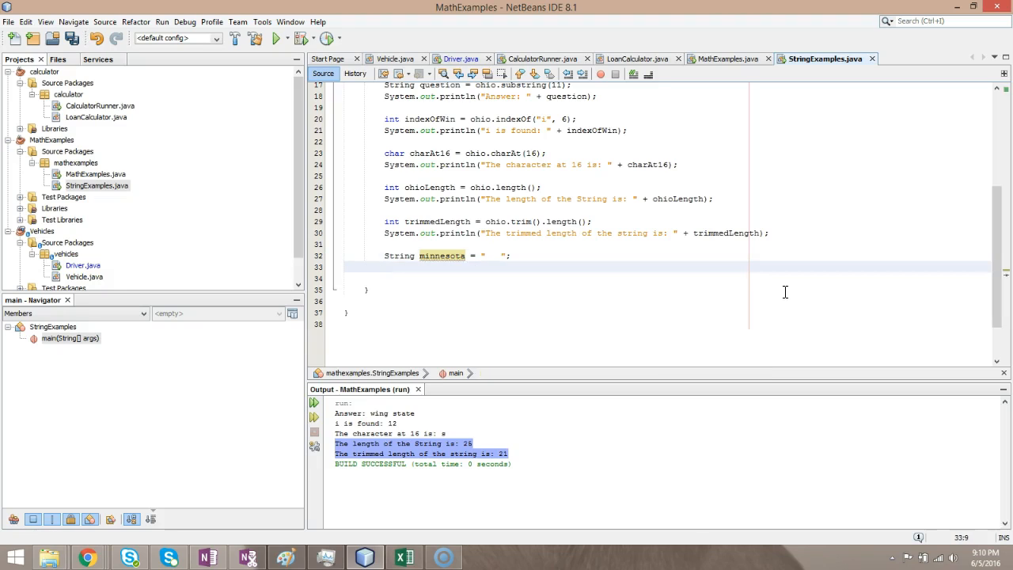
pyautogui.write('minnesota')
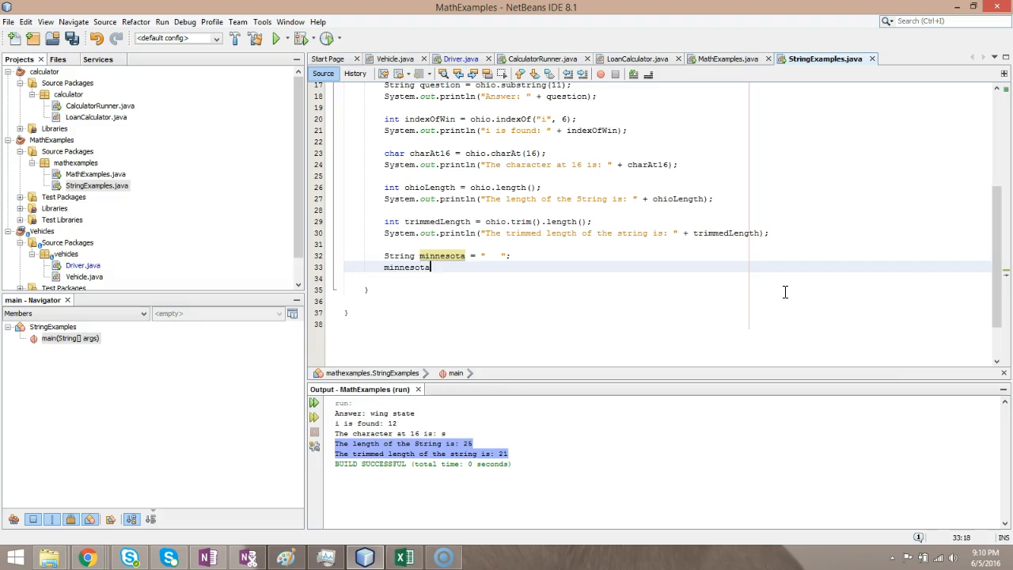
pyautogui.write('.le')
pyautogui.press('Return')
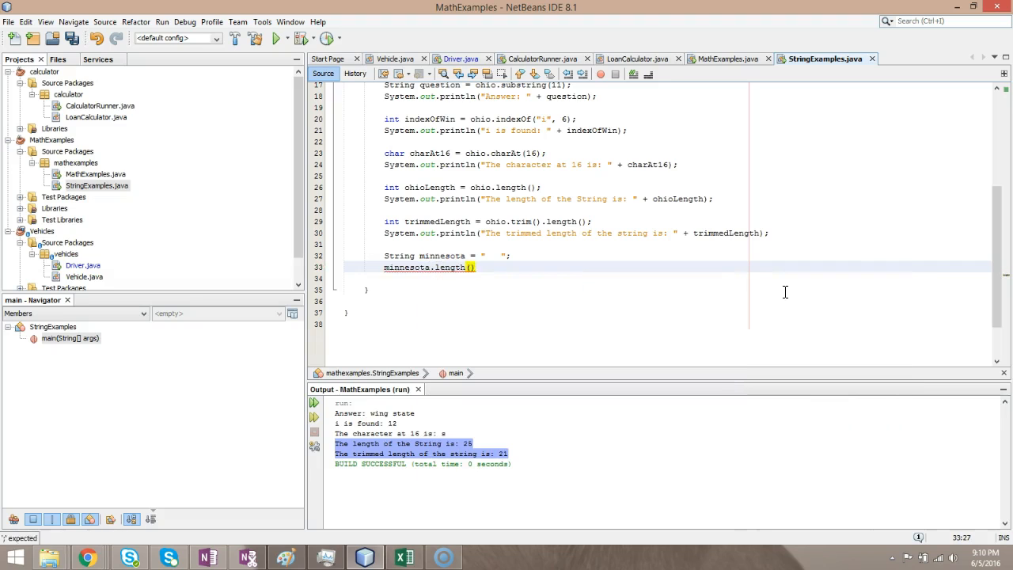
pyautogui.write(';')
pyautogui.press('Left')
pyautogui.hotkey('alt', 'Return')
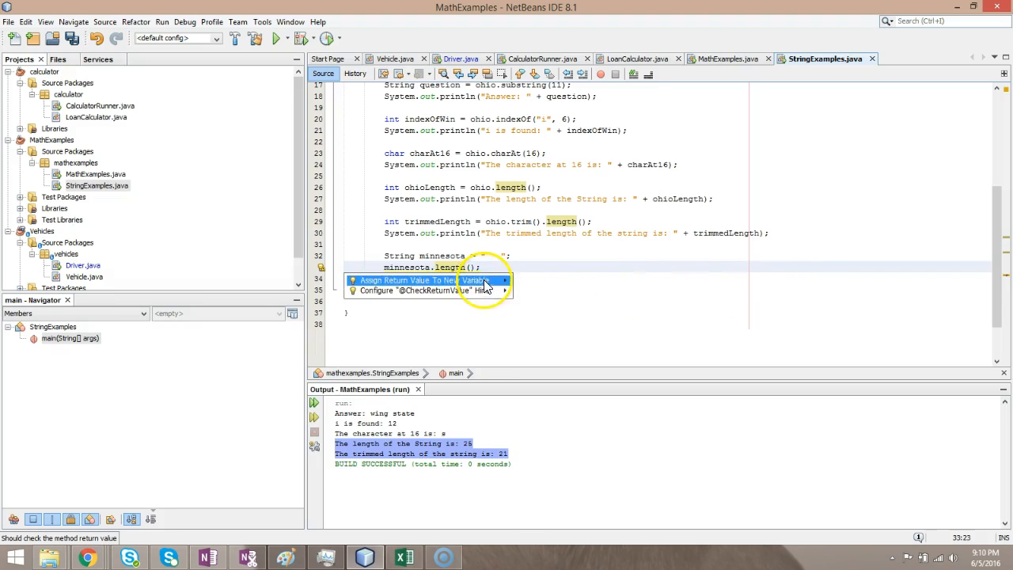
pyautogui.click(485, 280)
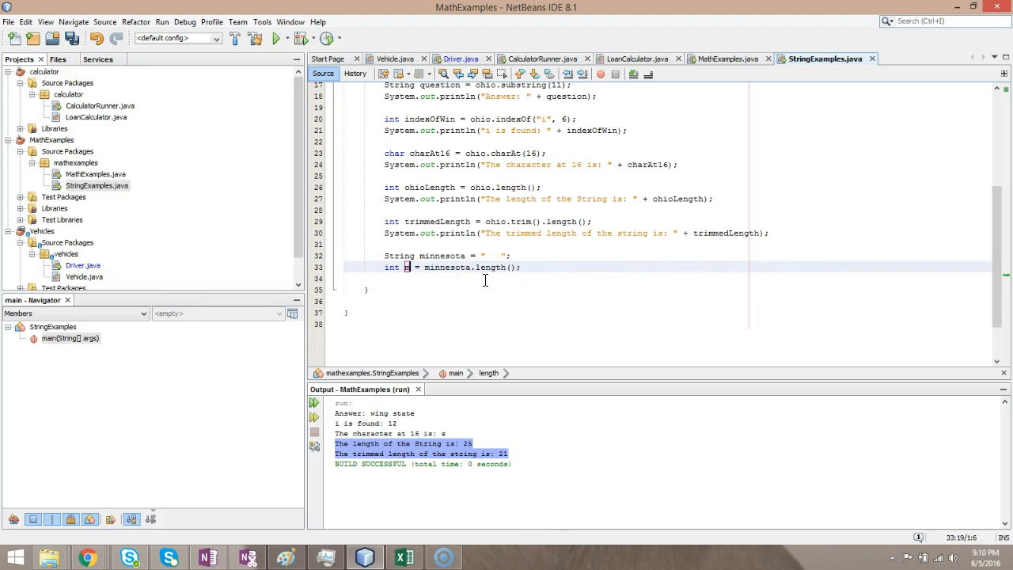
pyautogui.write('mnLength')
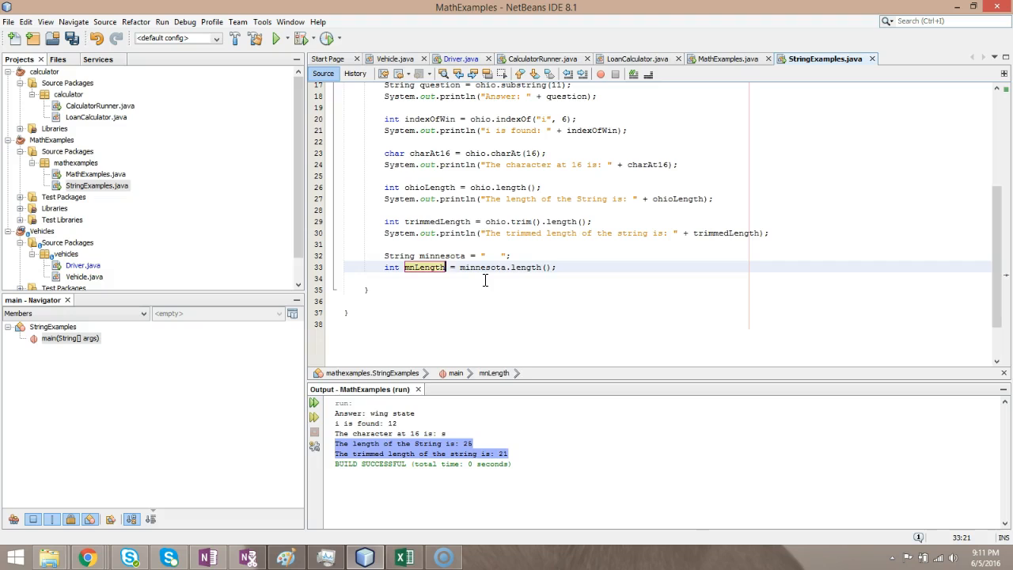
pyautogui.press('Return')
pyautogui.click(589, 267)
pyautogui.press('Return')
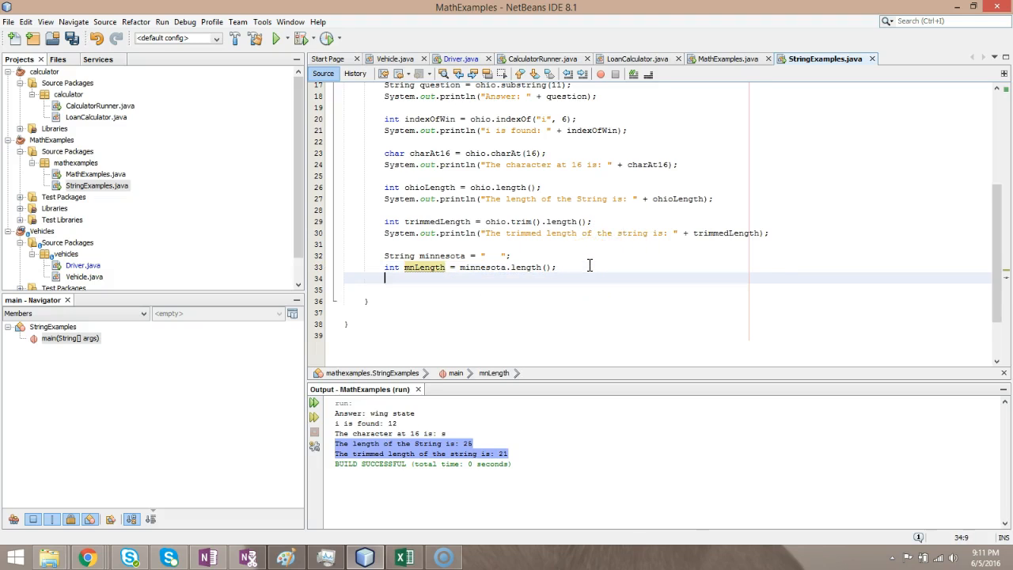
pyautogui.write('minne')
pyautogui.write('sota.')
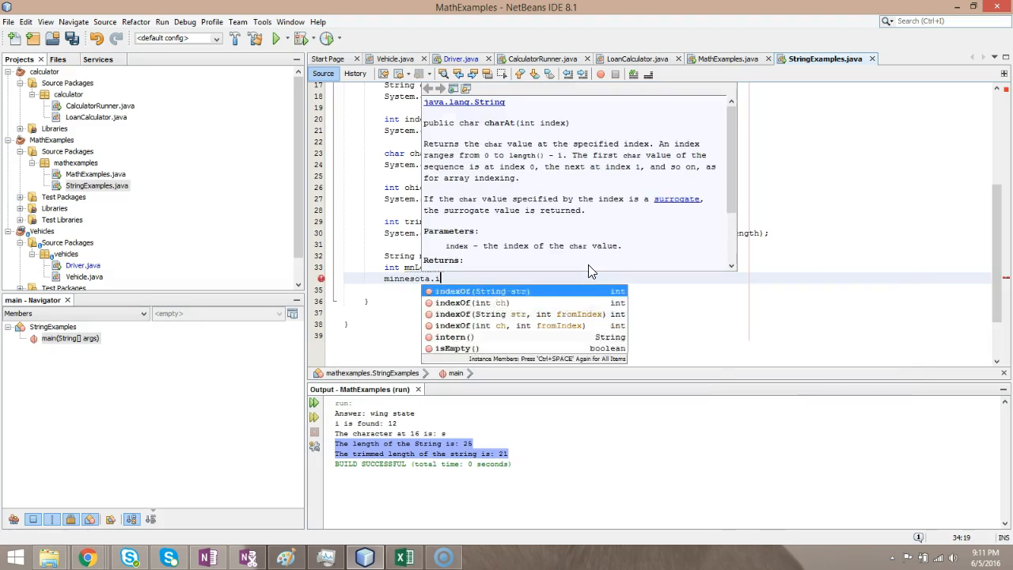
pyautogui.write('is')
# - Store minnesota.isEmpty() in a new boolean named mnEmpty via the assign hint
pyautogui.press('Return')
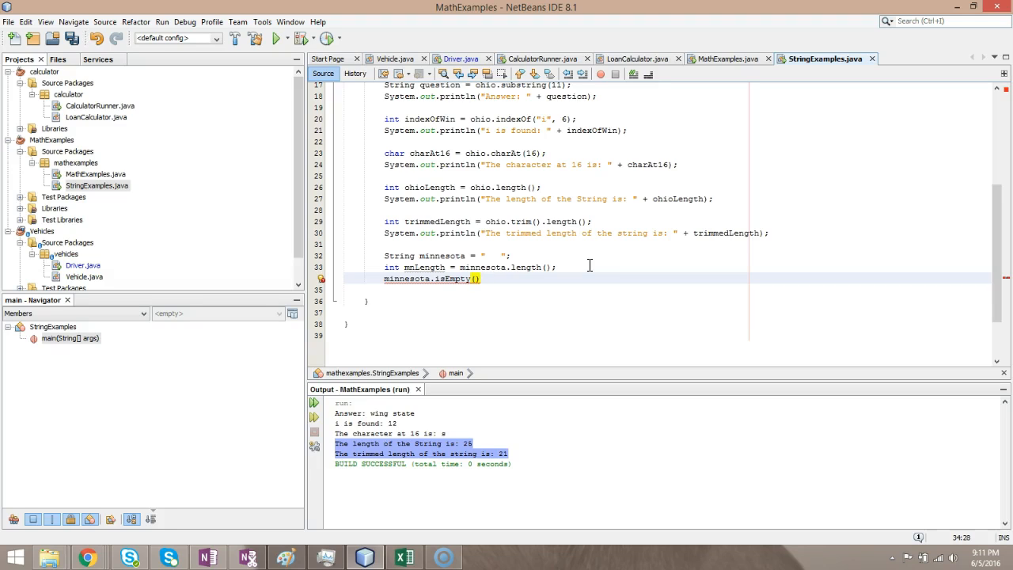
pyautogui.moveTo(485, 256); pyautogui.dragTo(509, 256)
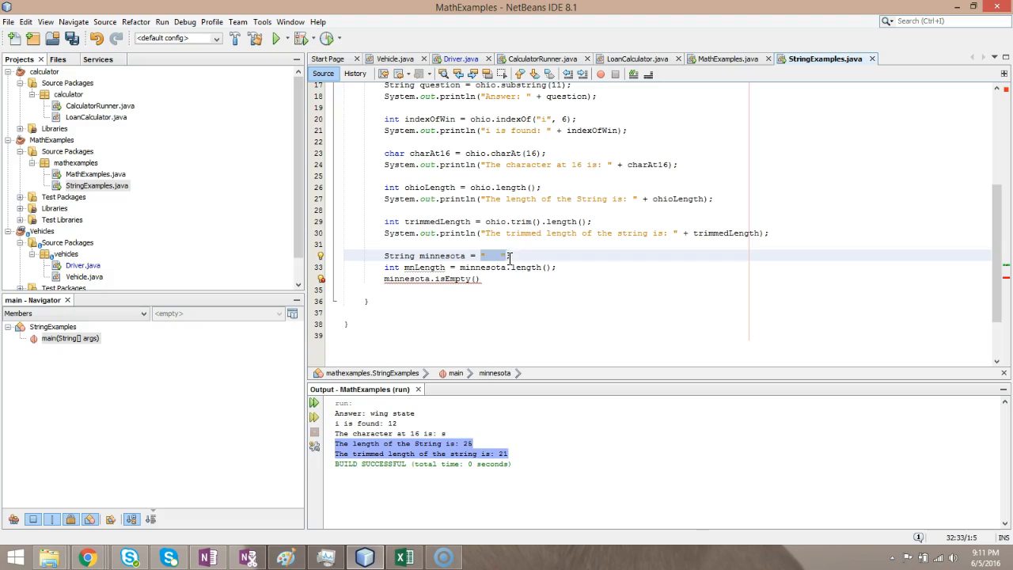
pyautogui.click(507, 278)
pyautogui.write(';')
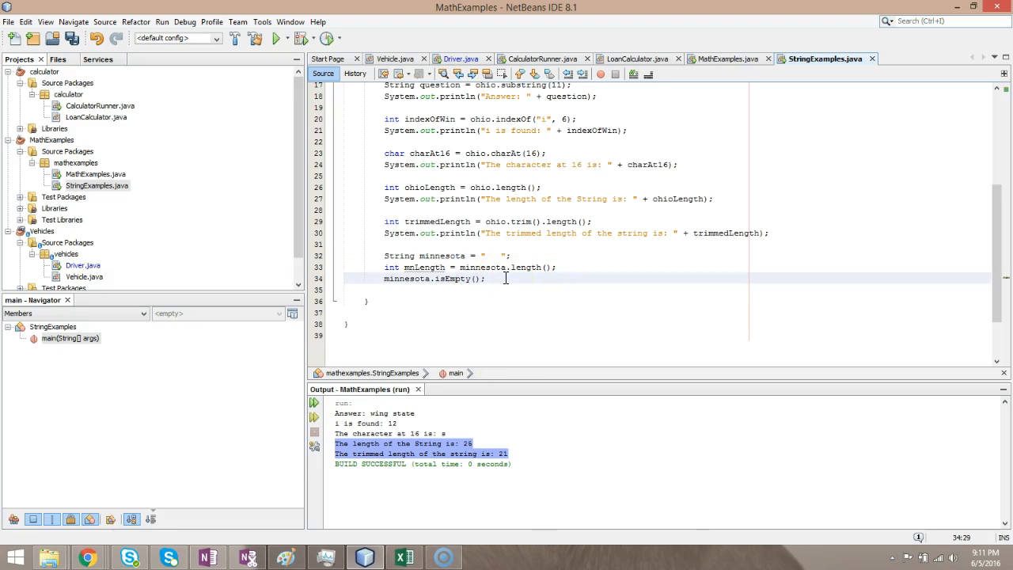
pyautogui.press('Home')
pyautogui.hotkey('alt', 'Return')
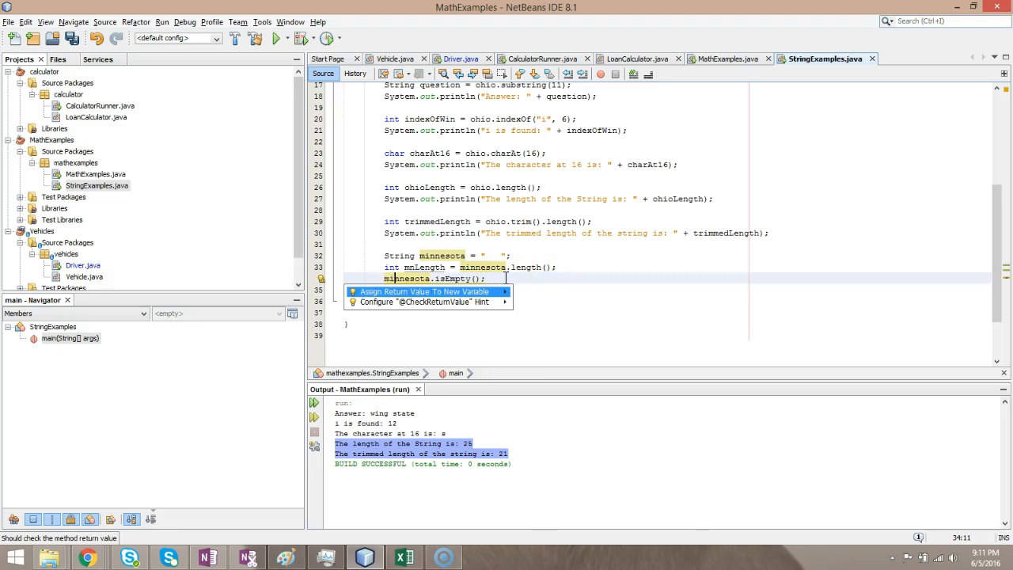
pyautogui.press('Return')
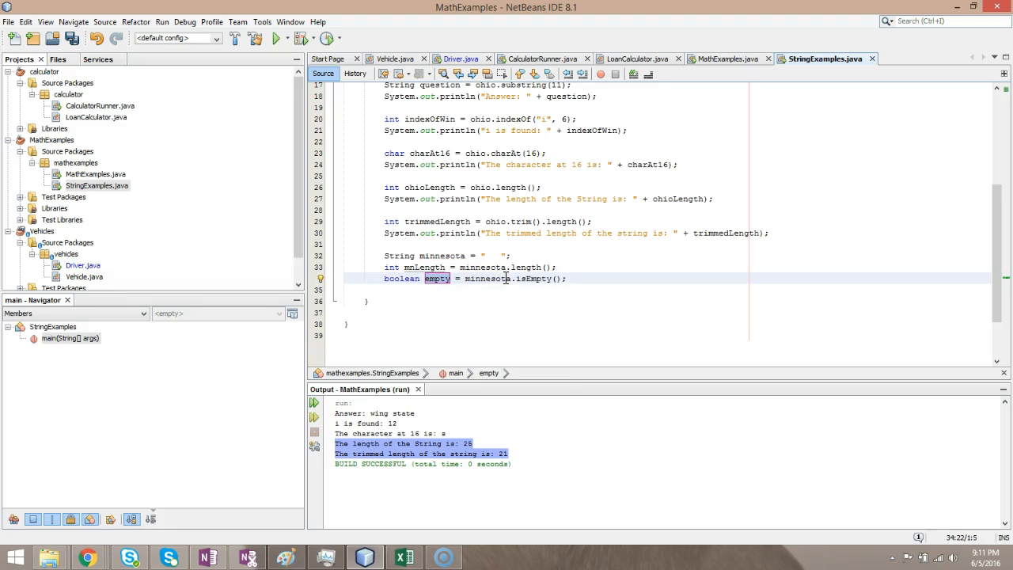
pyautogui.write('mnEmpty')
pyautogui.press('Return')
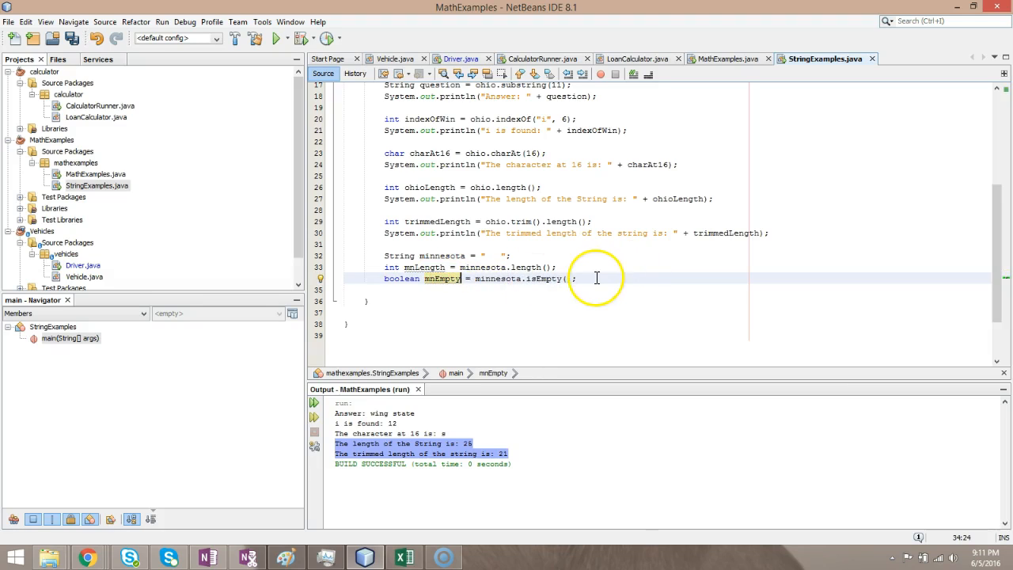
# - Start a println printing "Minnesota length: " + mnLength + " Empty? " + mnEmpty
pyautogui.press('Return')
pyautogui.press('Tab')
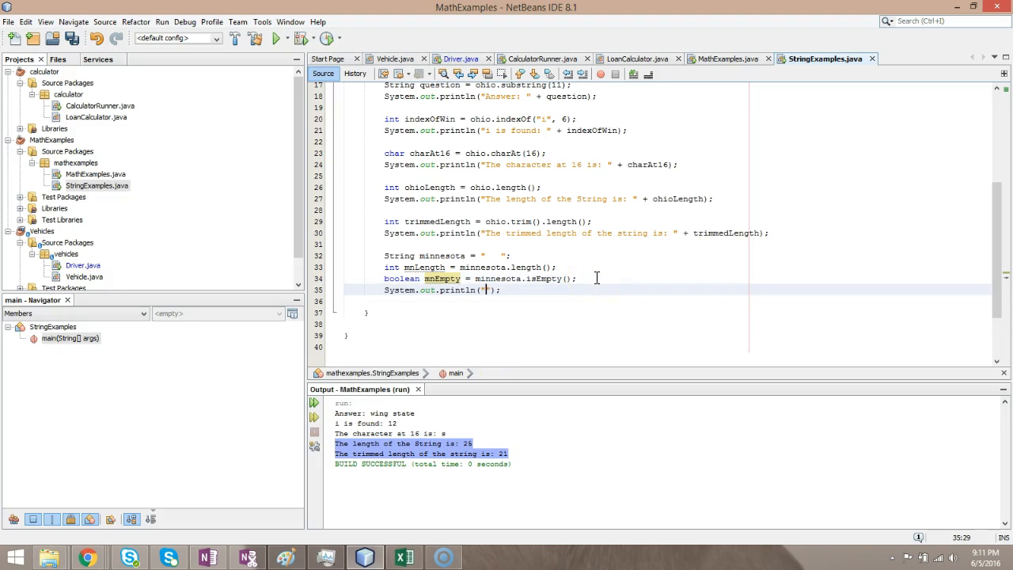
pyautogui.write('innes')
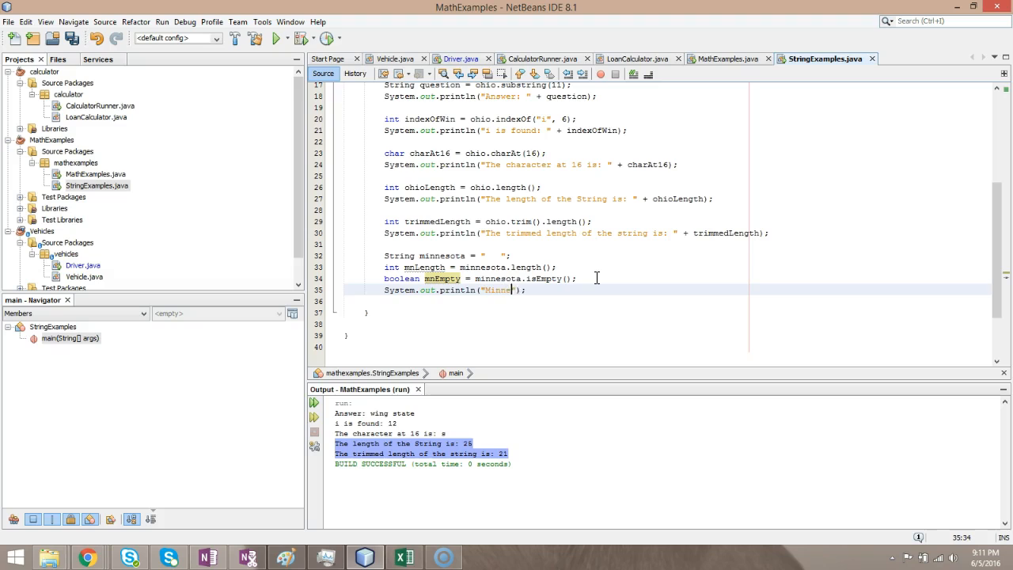
pyautogui.write('ota ')
pyautogui.write('length: " ')
pyautogui.write('+ mnLength')
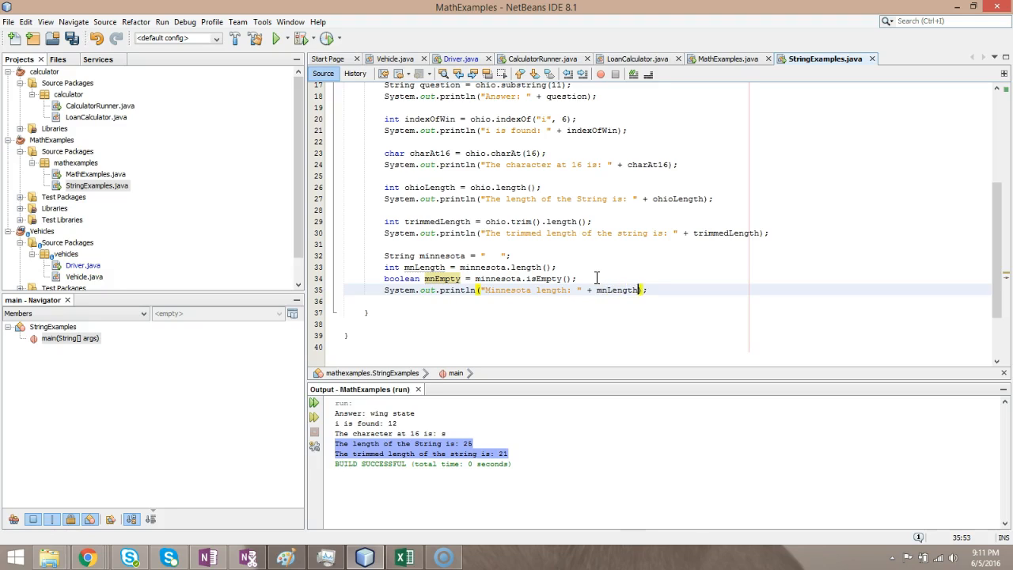
pyautogui.write(' + ')
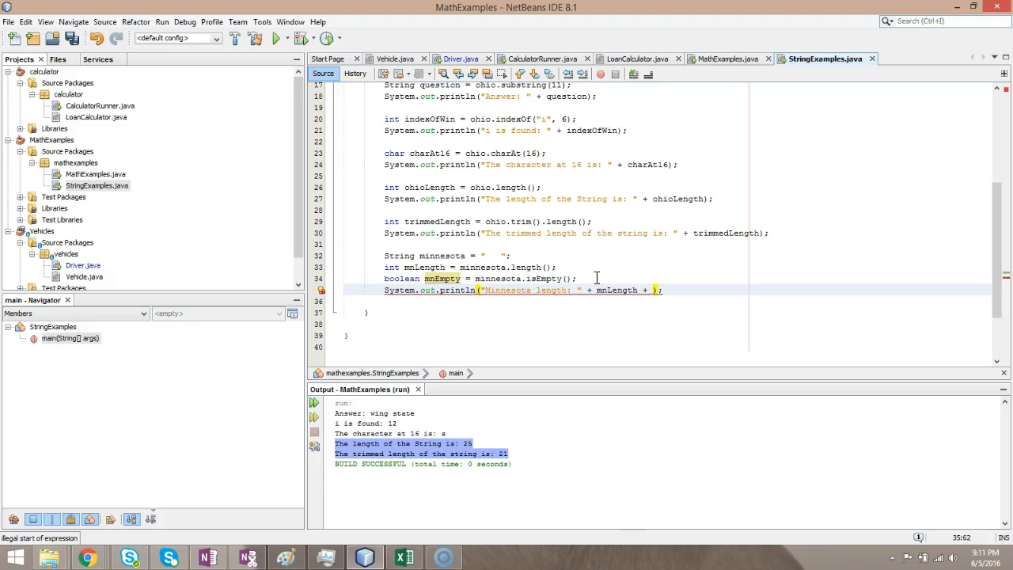
pyautogui.write('" Emp')
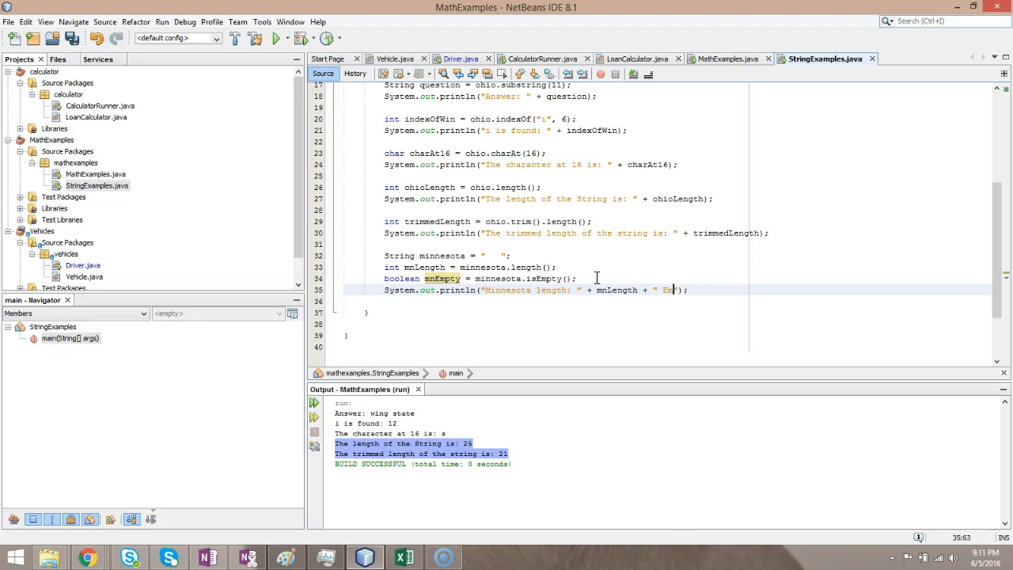
pyautogui.write('ty? " + ')
pyautogui.write('mnEmpty')
# - Save and run to print "Minnesota length: 3 Empty? false", then highlight the spaces in minnesota
pyautogui.click(72, 38)
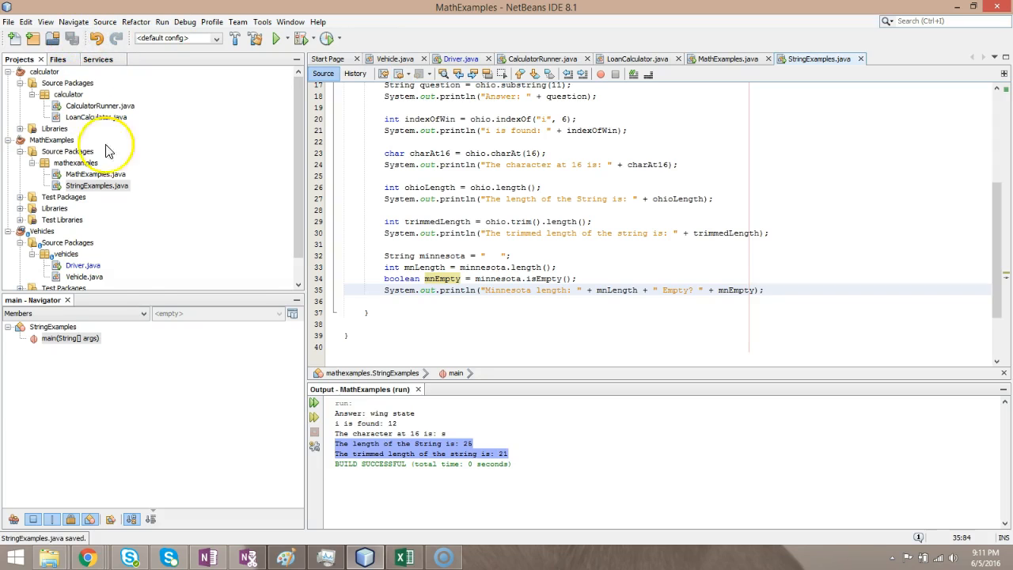
pyautogui.rightClick(118, 183)
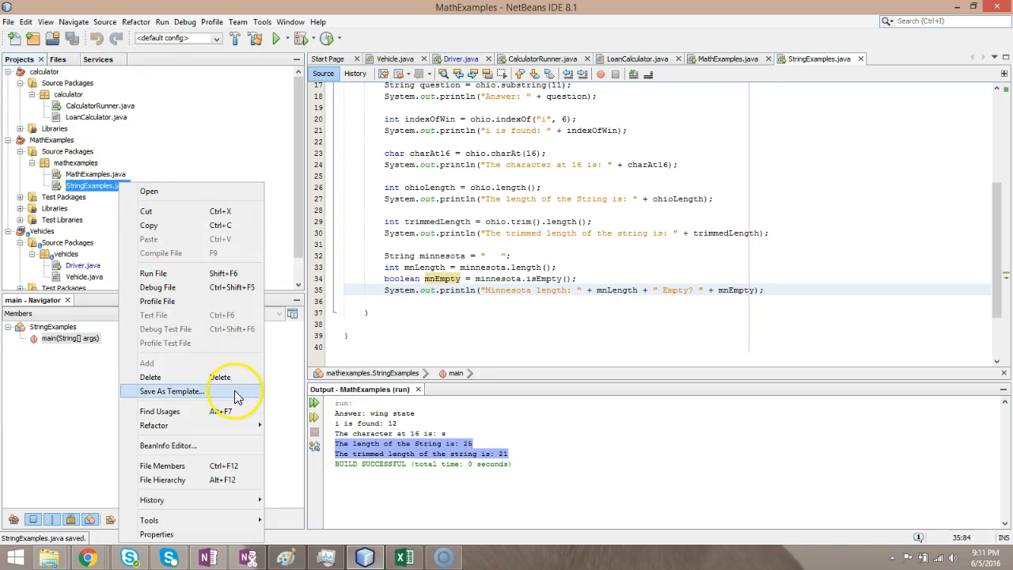
pyautogui.click(215, 274)
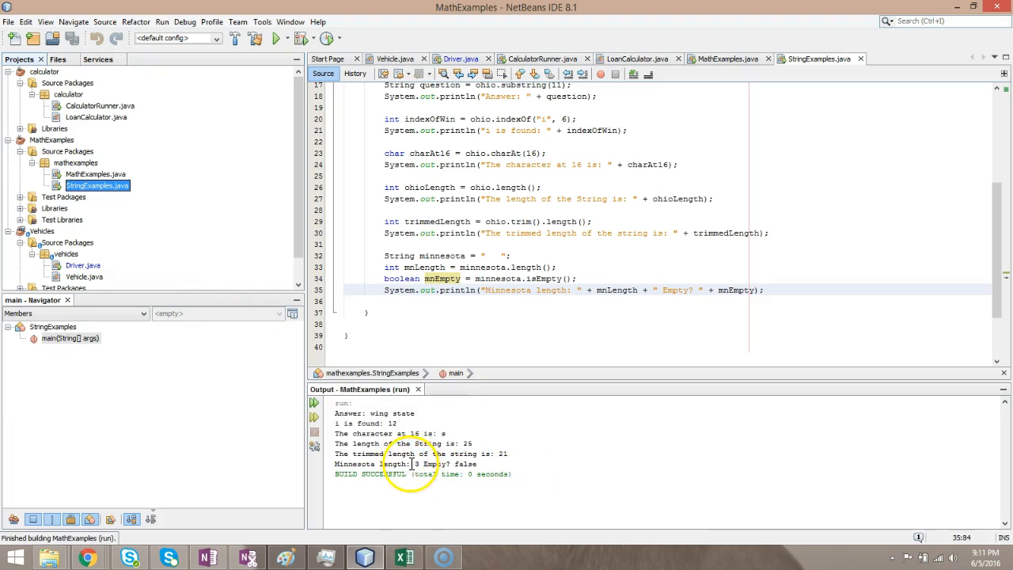
pyautogui.doubleClick(496, 256)
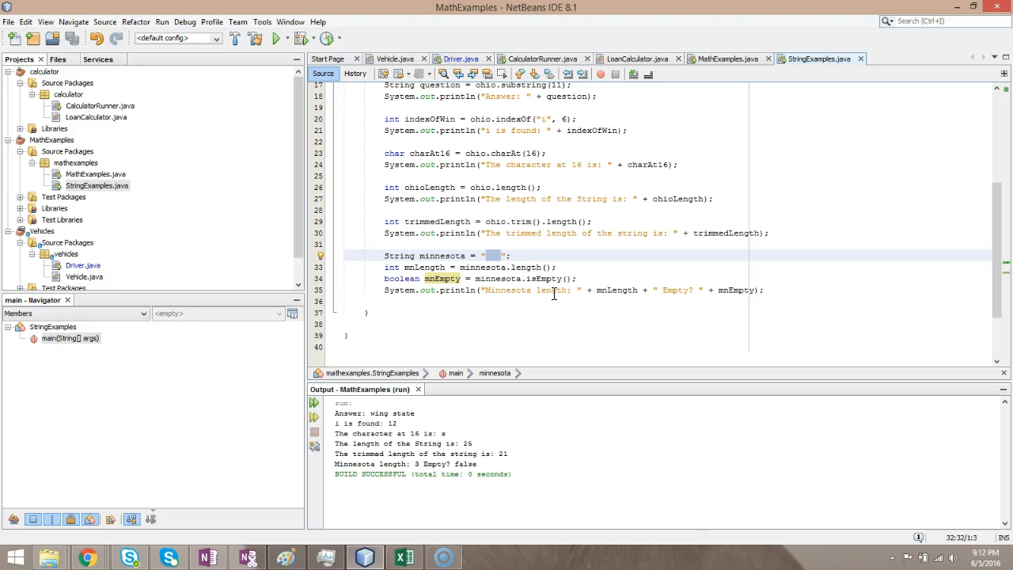
# - Duplicate the three minnesota length/isEmpty statements into a second block below
pyautogui.tripleClick(782, 290)
pyautogui.hotkey('shift', 'Up')
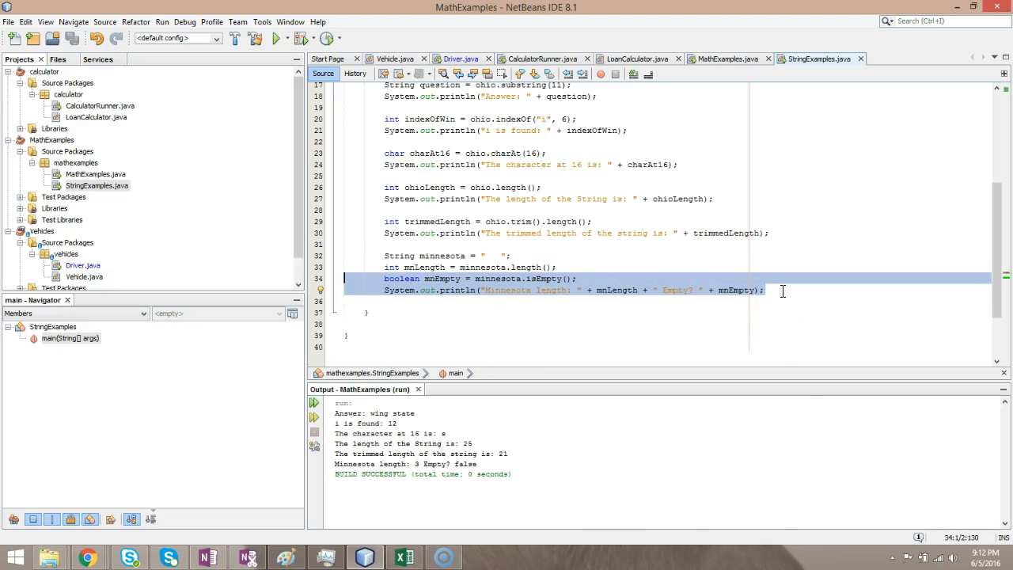
pyautogui.hotkey('shift', 'Up')
pyautogui.hotkey('ctrl', 'c')
pyautogui.press('Right')
pyautogui.press('Return')
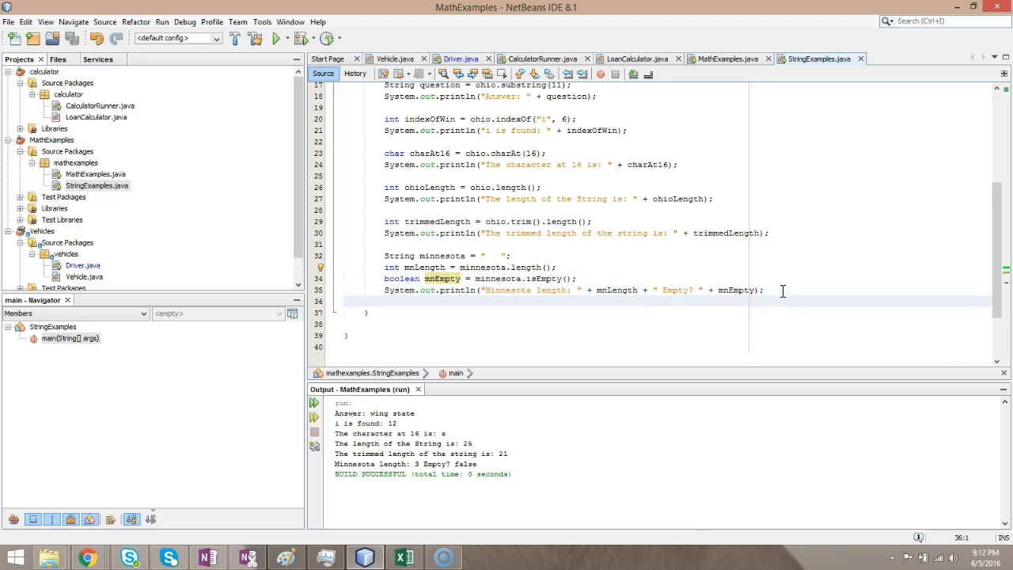
pyautogui.press('Return')
pyautogui.hotkey('ctrl', 'v')
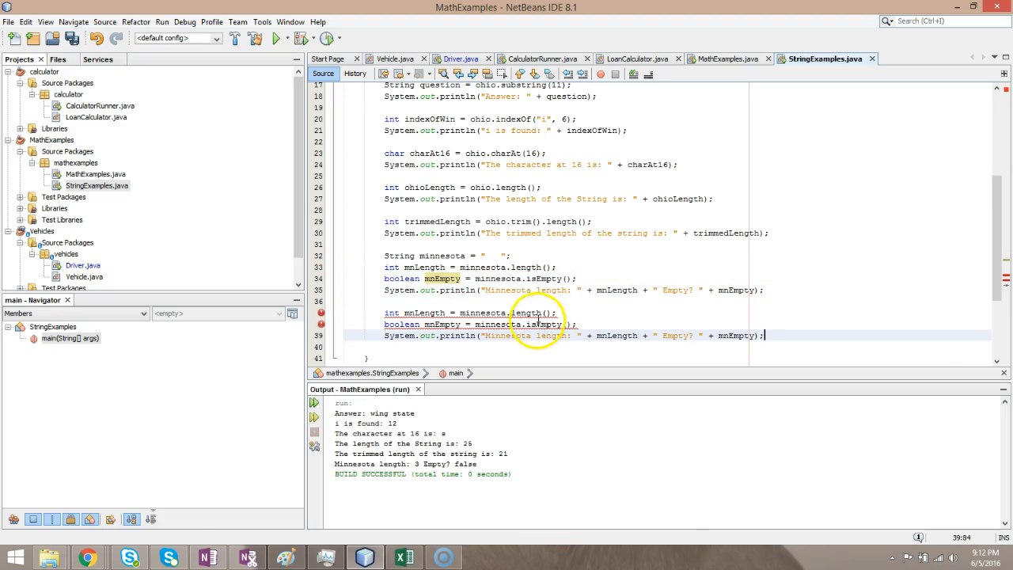
# - Add .trim() before length() and isEmpty(), renaming to mnTrimLength and mnTrimEmpty, and run
pyautogui.click(512, 313)
pyautogui.write('trim().')
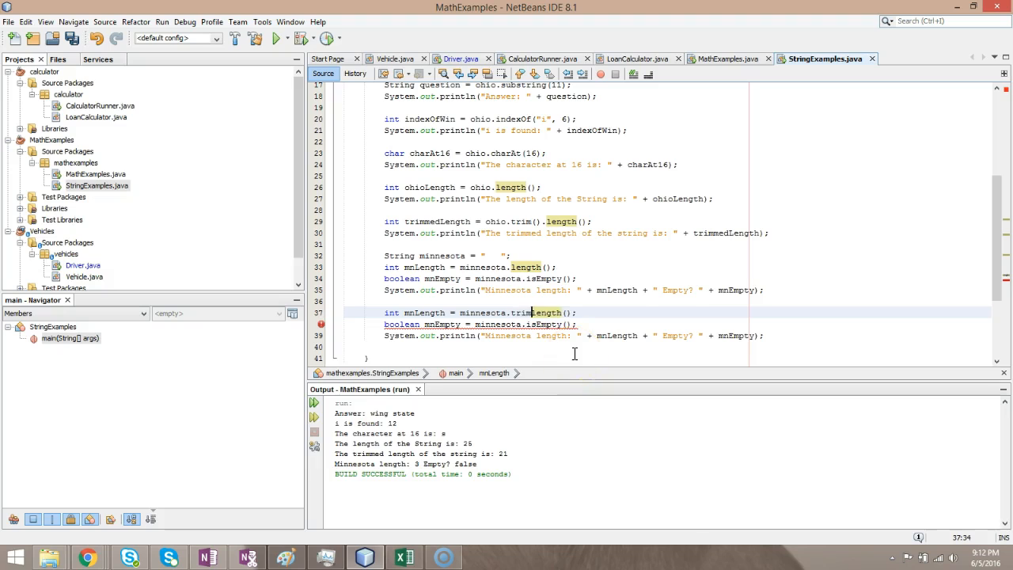
pyautogui.write('.')
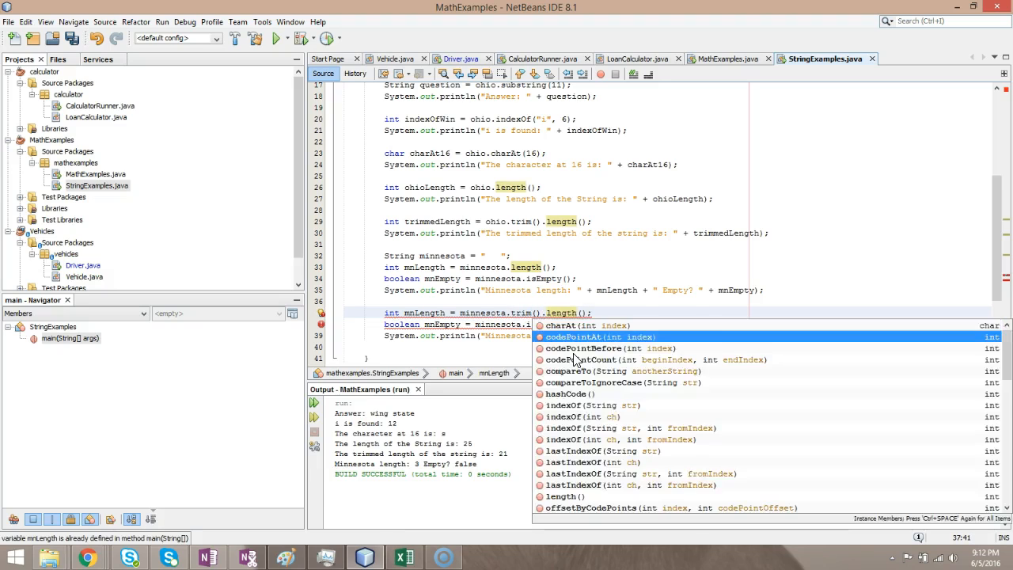
pyautogui.press('Escape')
pyautogui.press('Down')
pyautogui.press('Left')
pyautogui.press('Left')
pyautogui.press('Left')
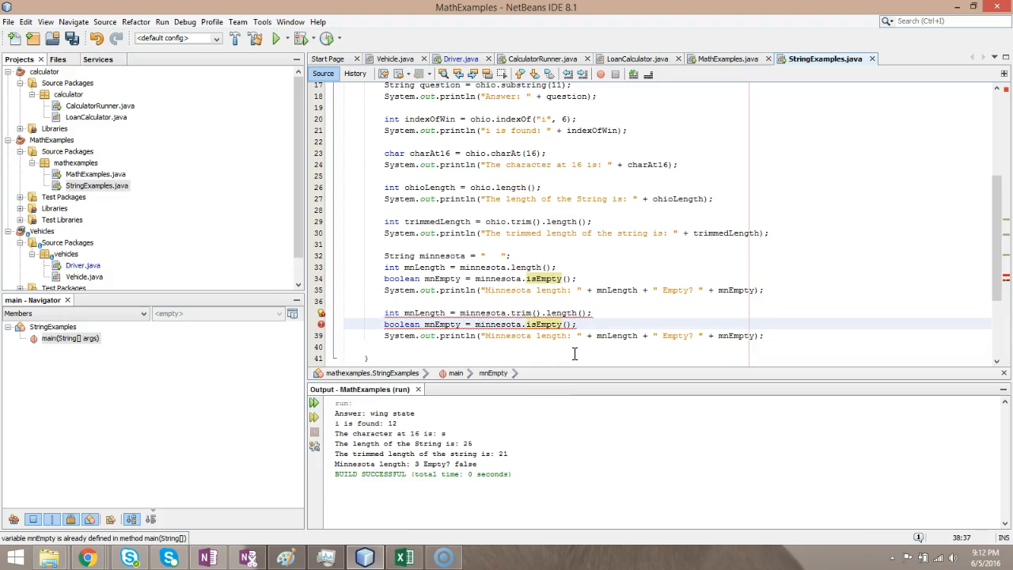
pyautogui.write('trim')
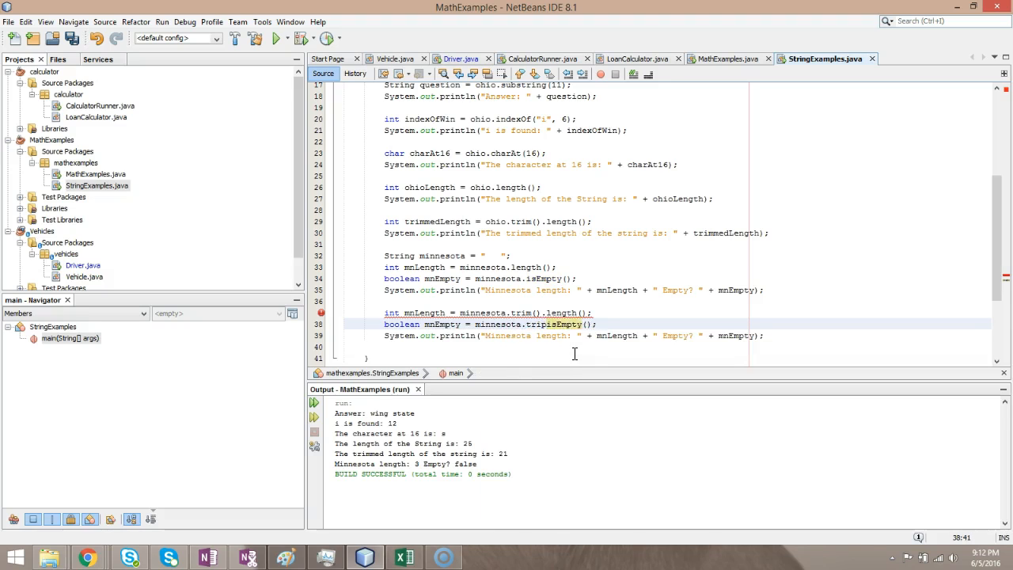
pyautogui.write('()')
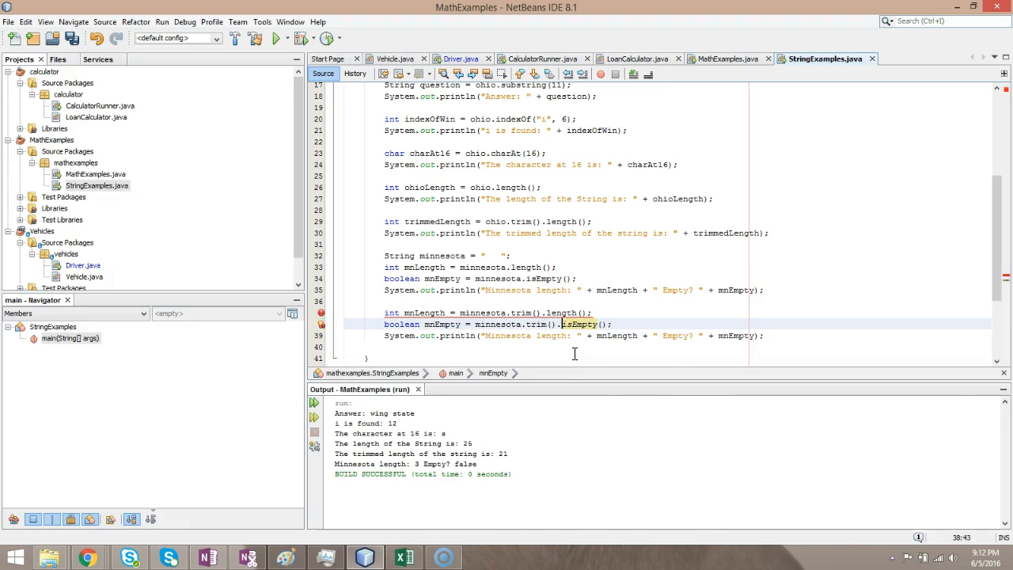
pyautogui.write('.')
pyautogui.press('Escape')
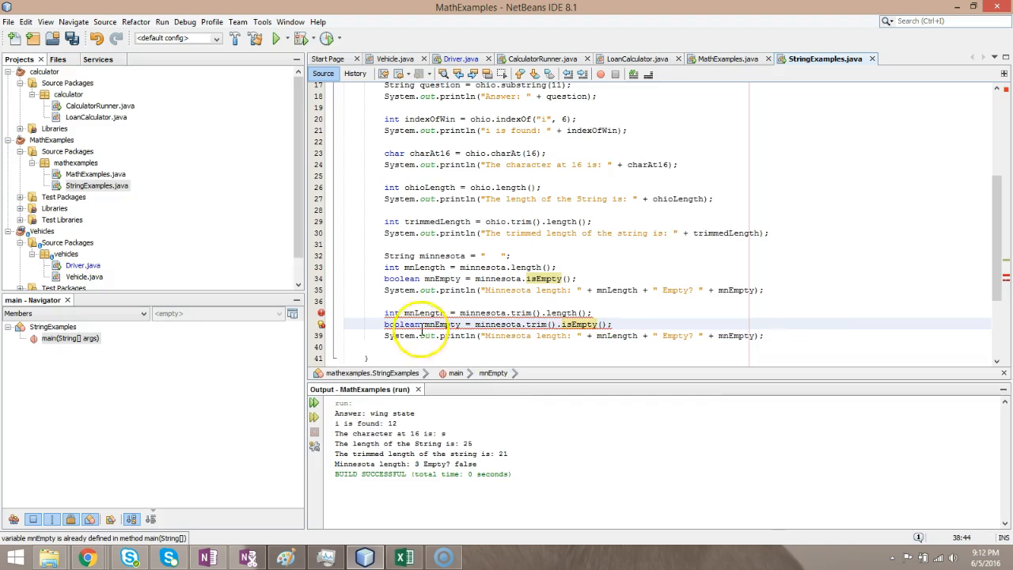
pyautogui.click(417, 312)
pyautogui.write('T')
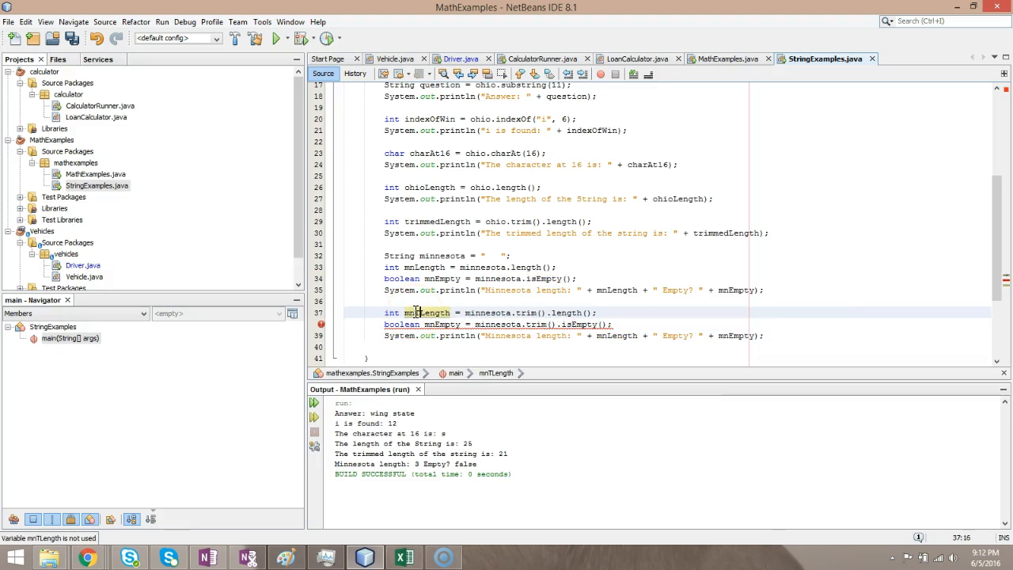
pyautogui.write('rim')
pyautogui.press('Down')
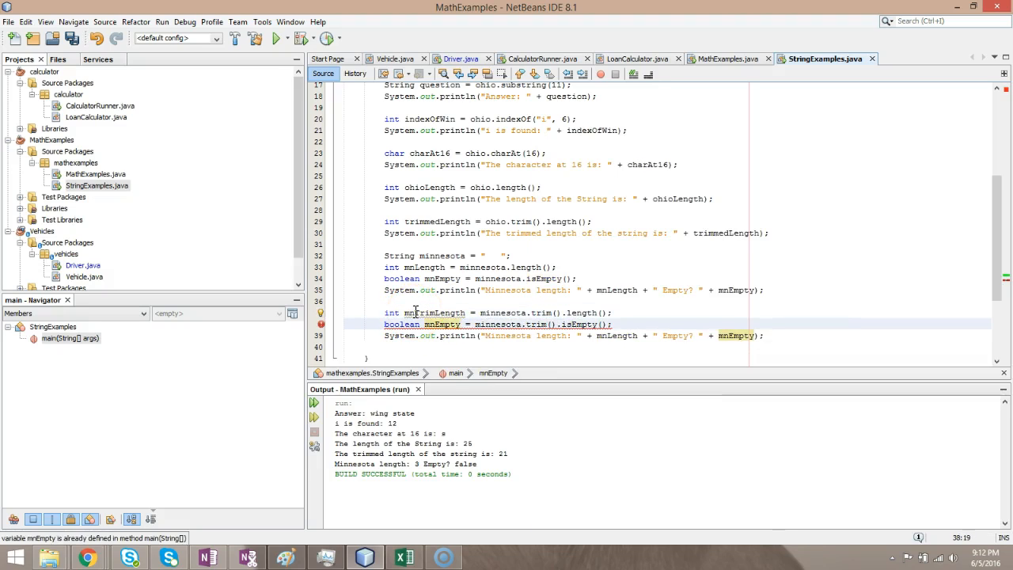
pyautogui.write('Truim')
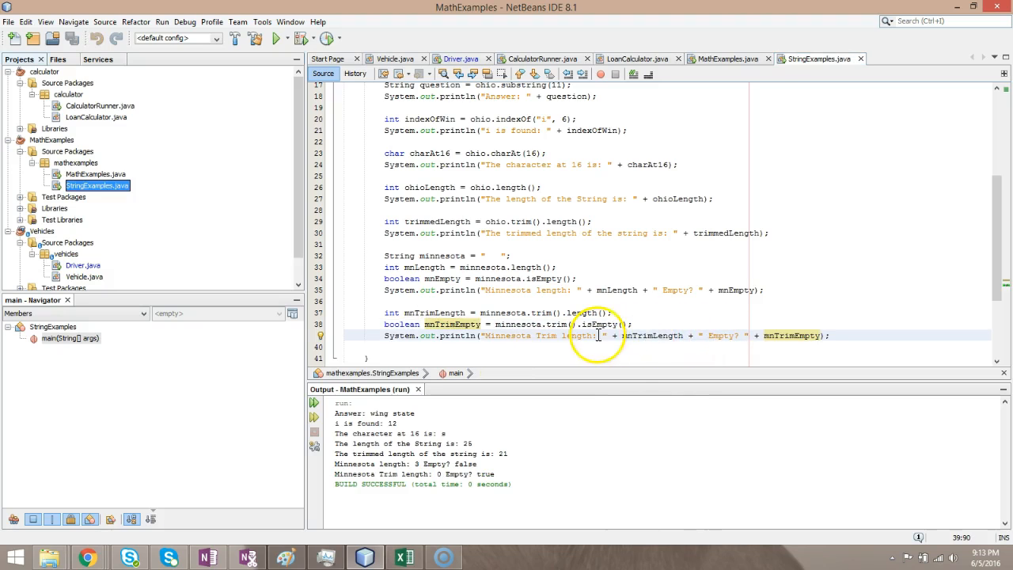
pyautogui.rightClick(106, 185)
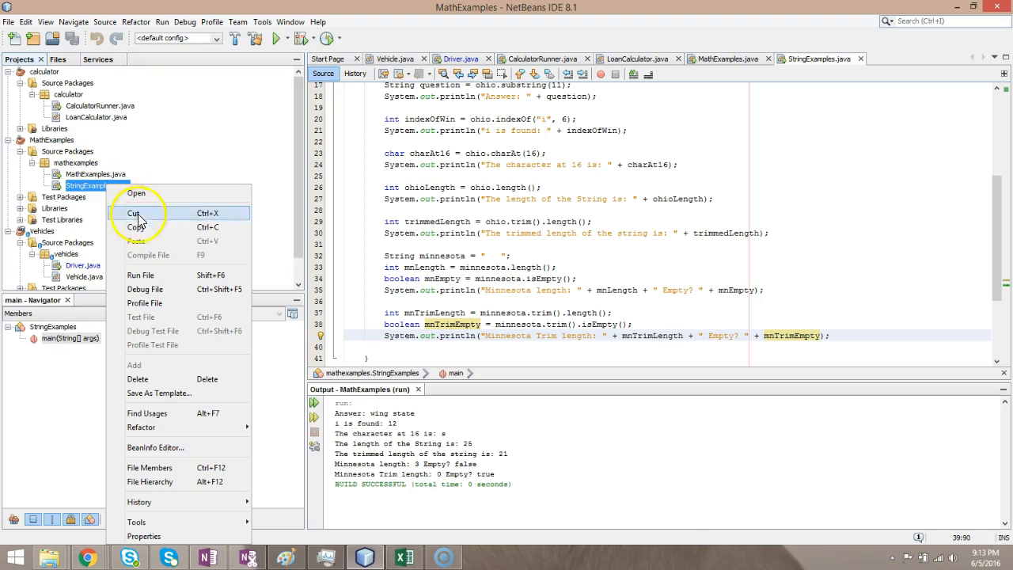
pyautogui.click(156, 279)
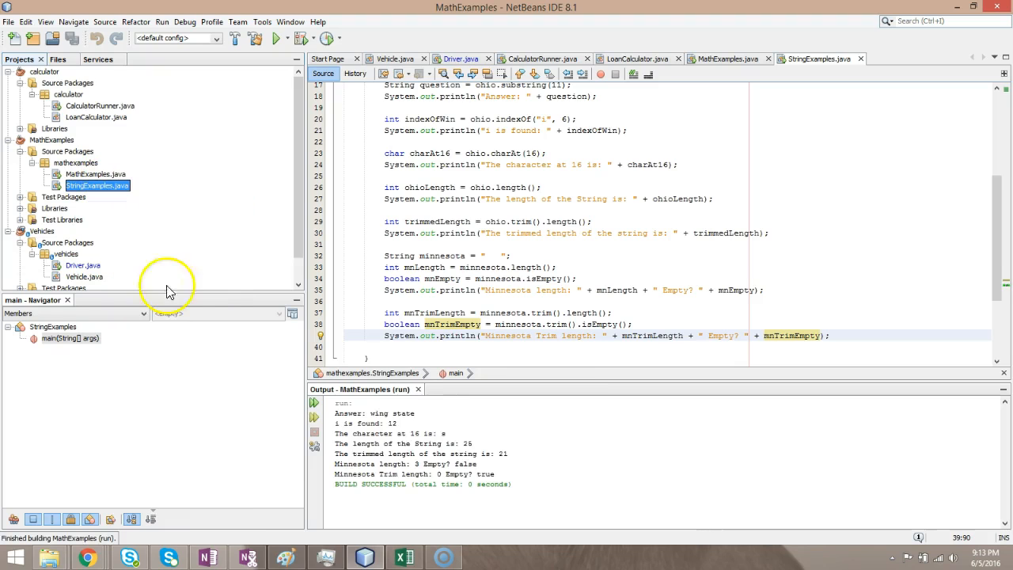
pyautogui.click(439, 474)
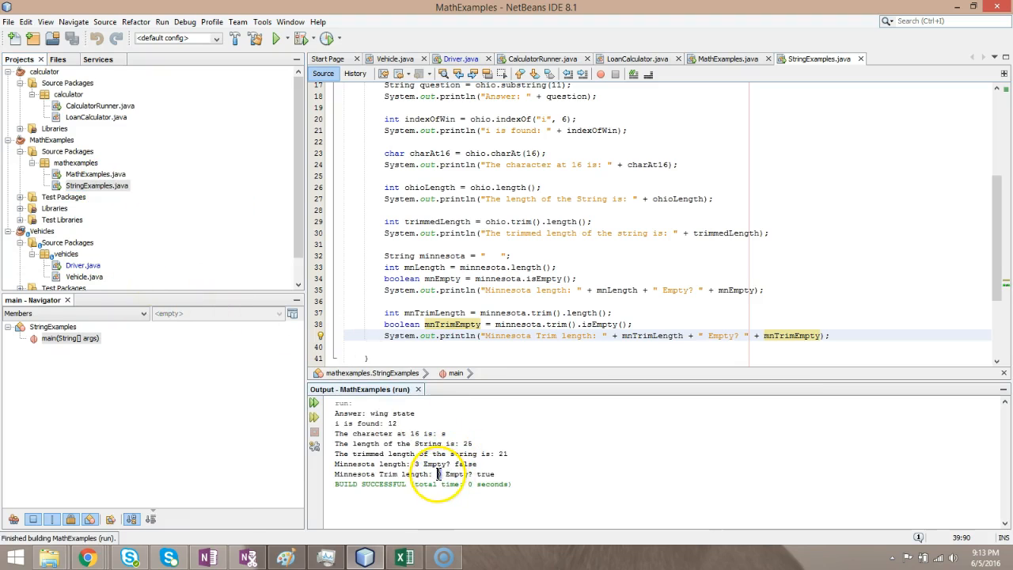
pyautogui.moveTo(495, 474); pyautogui.dragTo(446, 474)
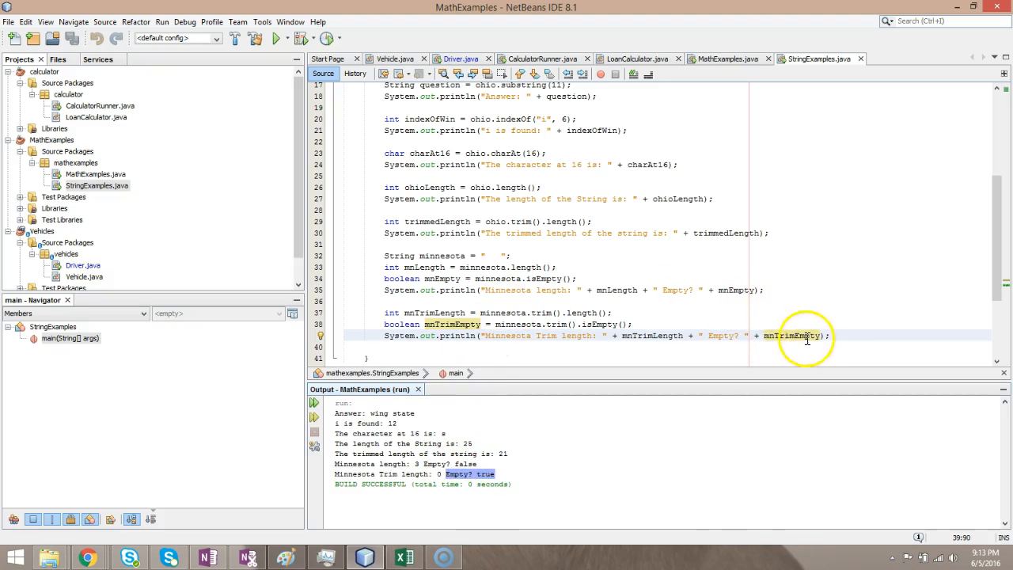
pyautogui.click(594, 324)
pyautogui.click(541, 325)
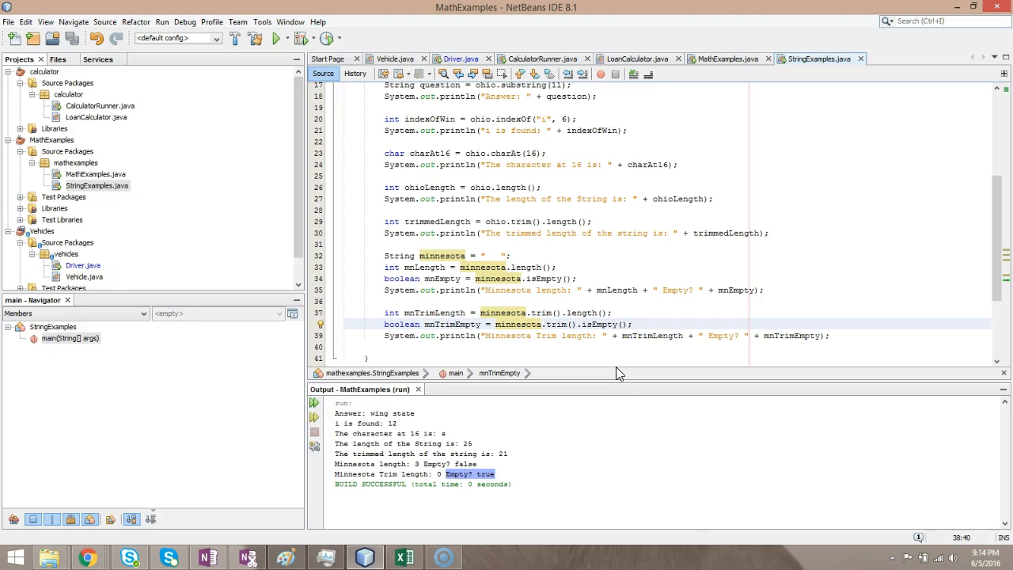
# - Add a new line calling ohio.replace("Ohio", "Florida"); using code completion
pyautogui.press('Down')
pyautogui.press('Down')
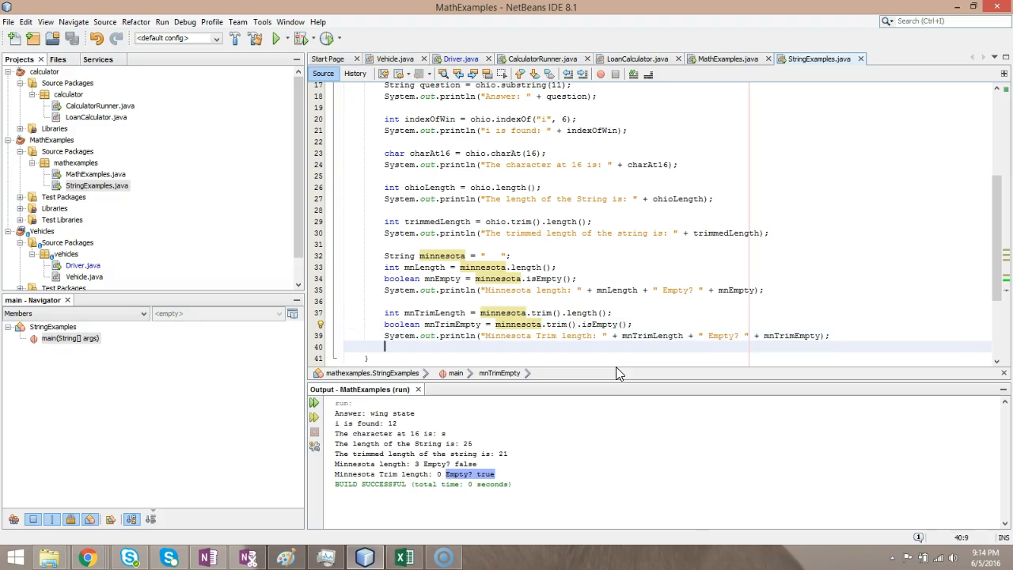
pyautogui.press('Return')
pyautogui.press('Return')
pyautogui.scroll(-3, 657, 324)
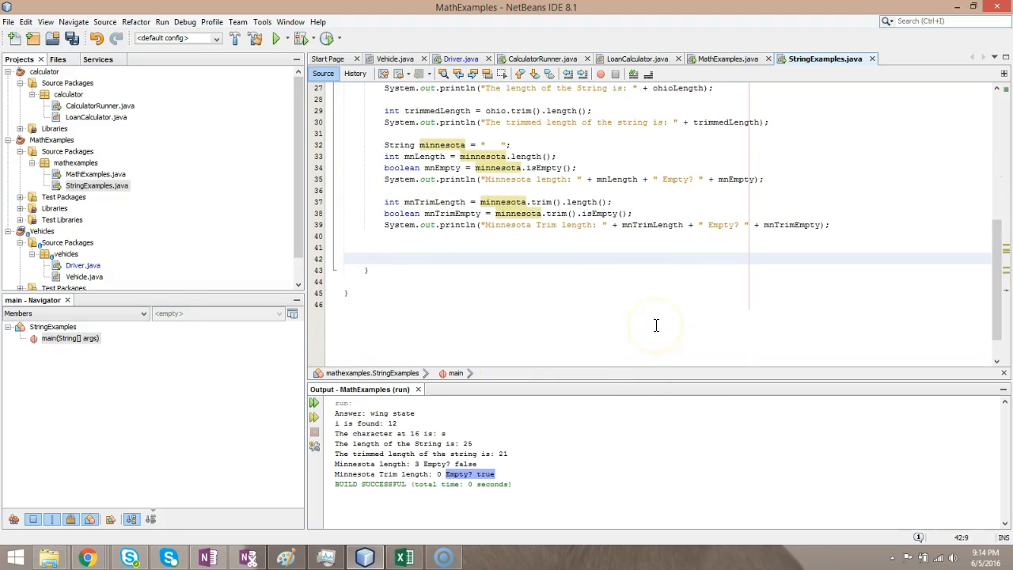
pyautogui.press('Up')
pyautogui.press('Up')
pyautogui.press('Return')
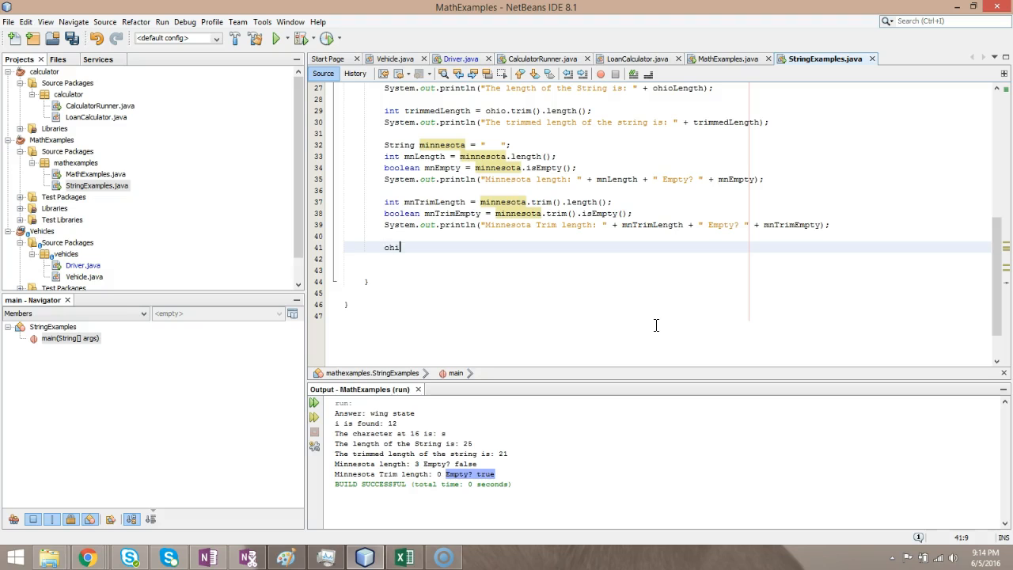
pyautogui.write('o.replace')
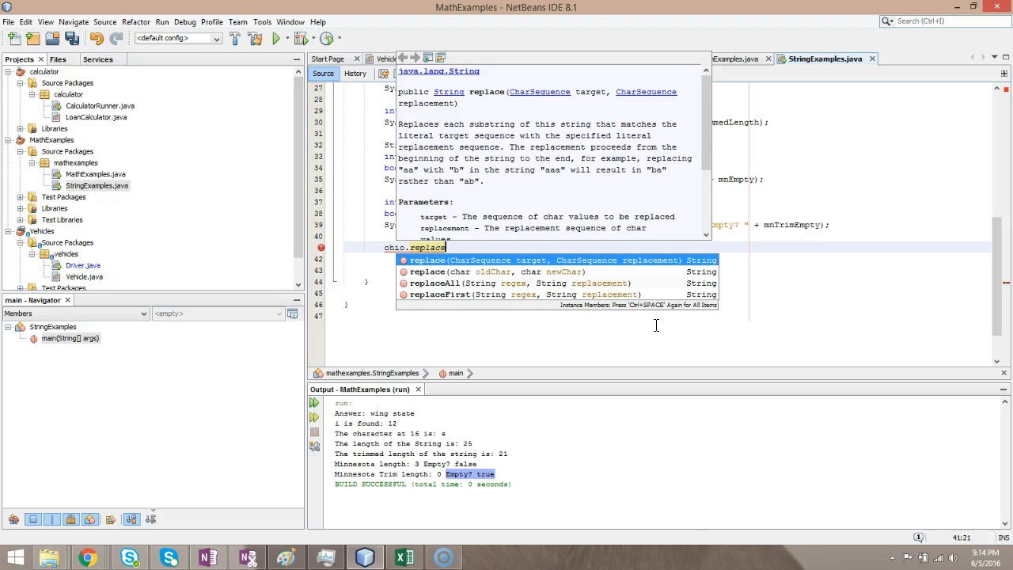
pyautogui.press('Return')
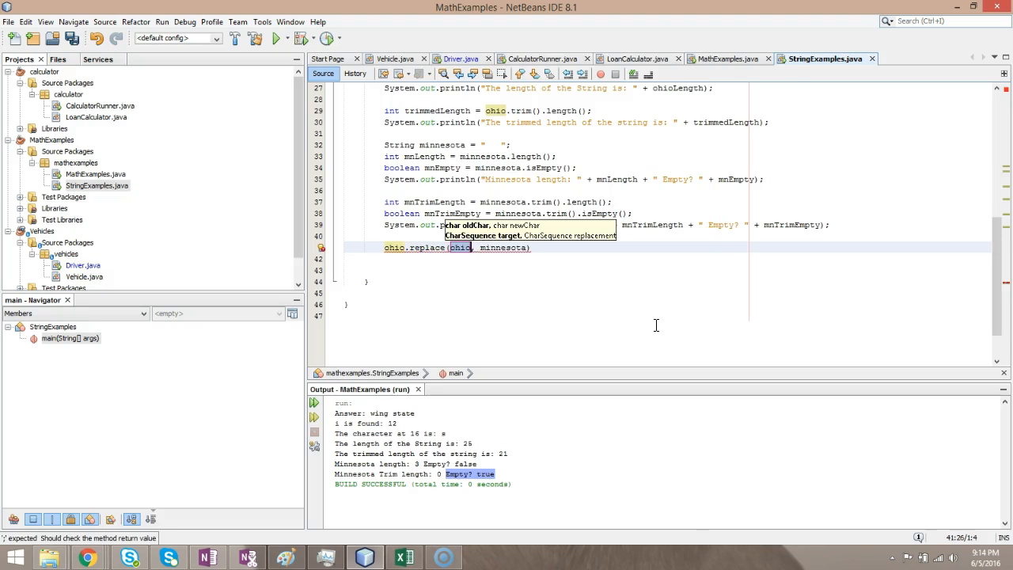
pyautogui.write('"Ohio')
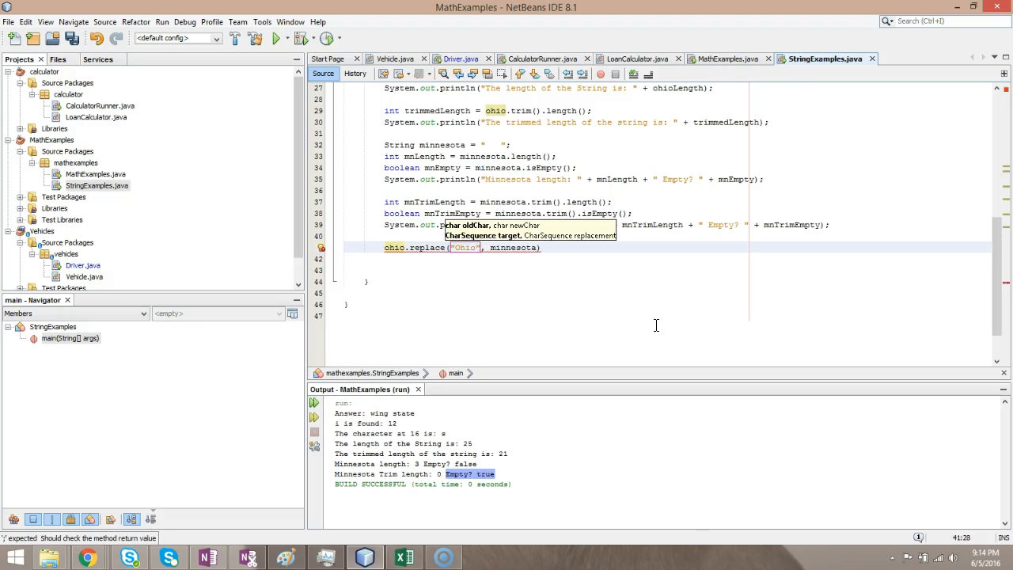
pyautogui.hotkey('shift', 'Left')
pyautogui.hotkey('shift', 'Left')
pyautogui.hotkey('shift', 'Left')
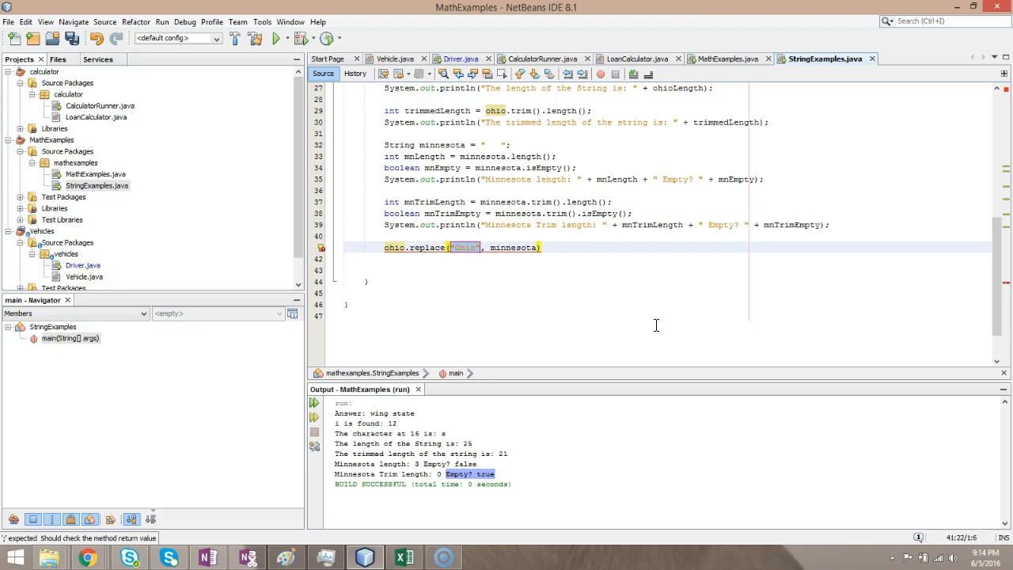
pyautogui.press('Right')
pyautogui.press('Right')
pyautogui.press('Right')
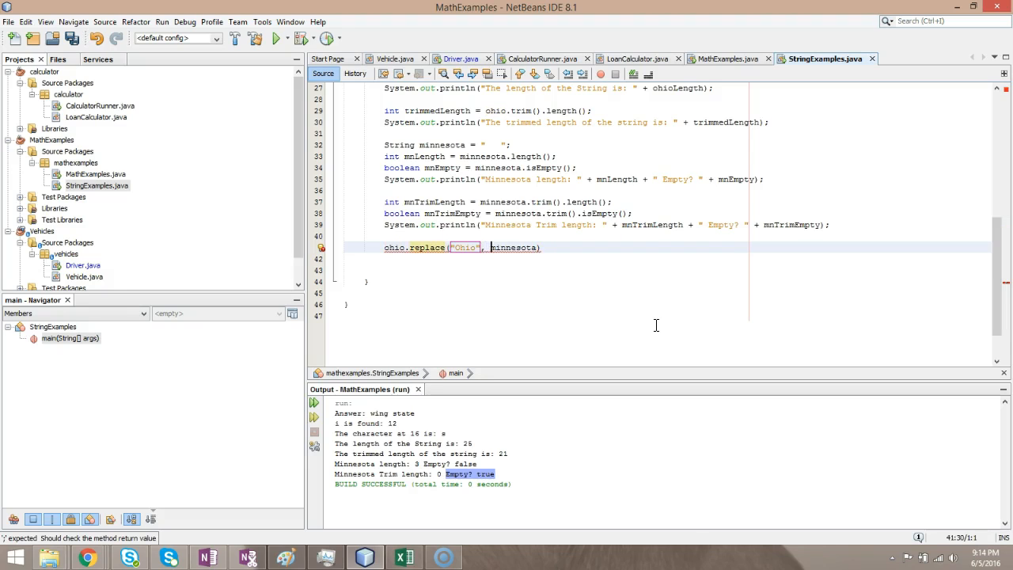
pyautogui.hotkey('ctrl', 'shift', 'Right')
pyautogui.write('"Florid')
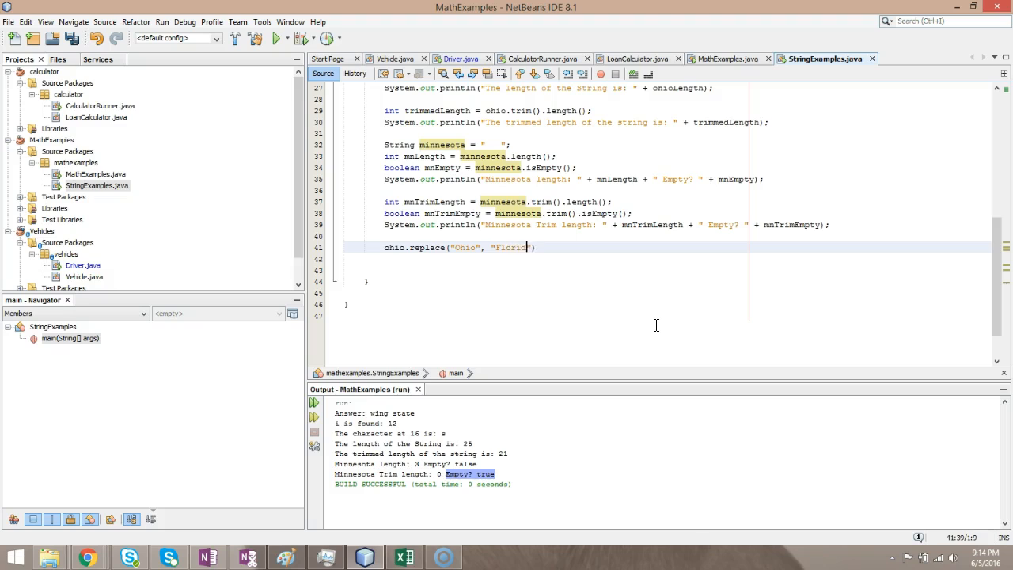
pyautogui.write('a");')
pyautogui.press('Up')
pyautogui.press('Down')
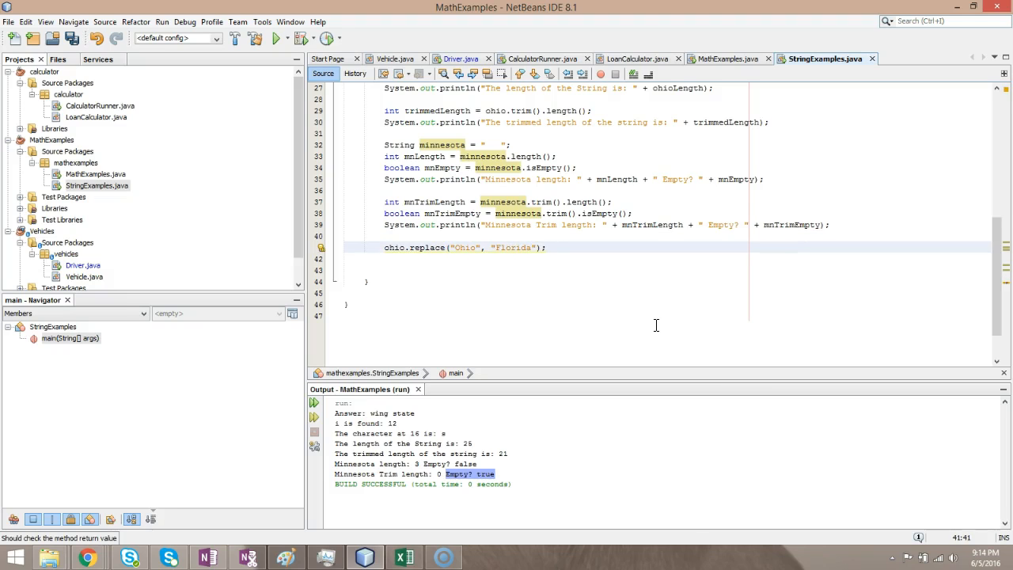
pyautogui.scroll(2, 638, 328)
pyautogui.scroll(2, 633, 327)
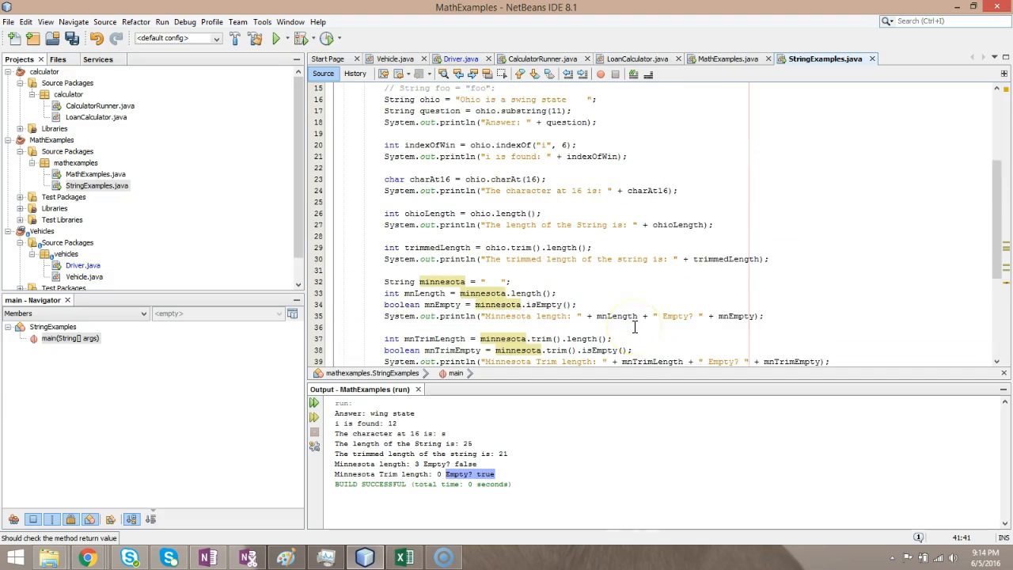
pyautogui.scroll(1, 627, 326)
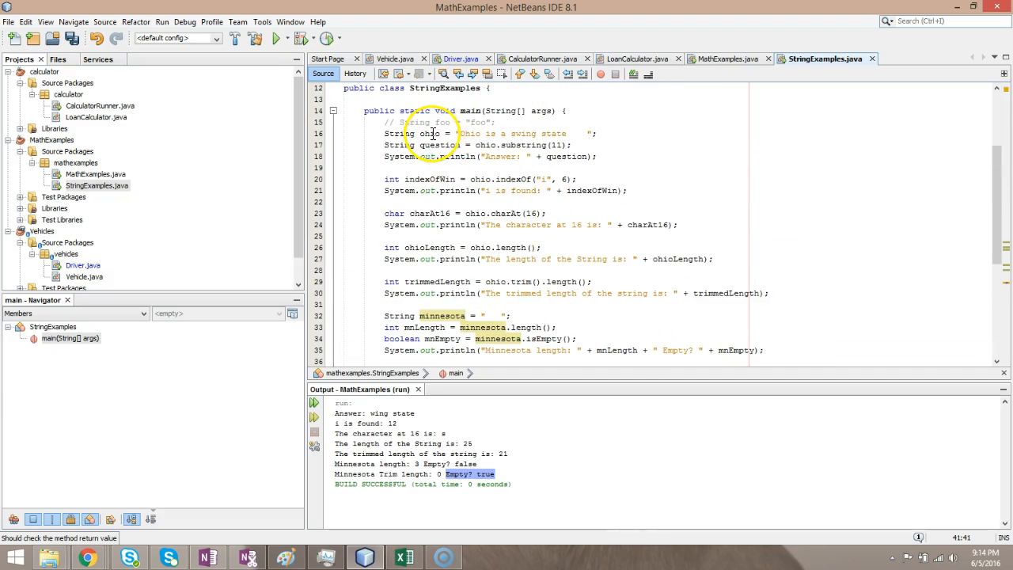
pyautogui.scroll(-2, 438, 146)
pyautogui.scroll(-3, 442, 156)
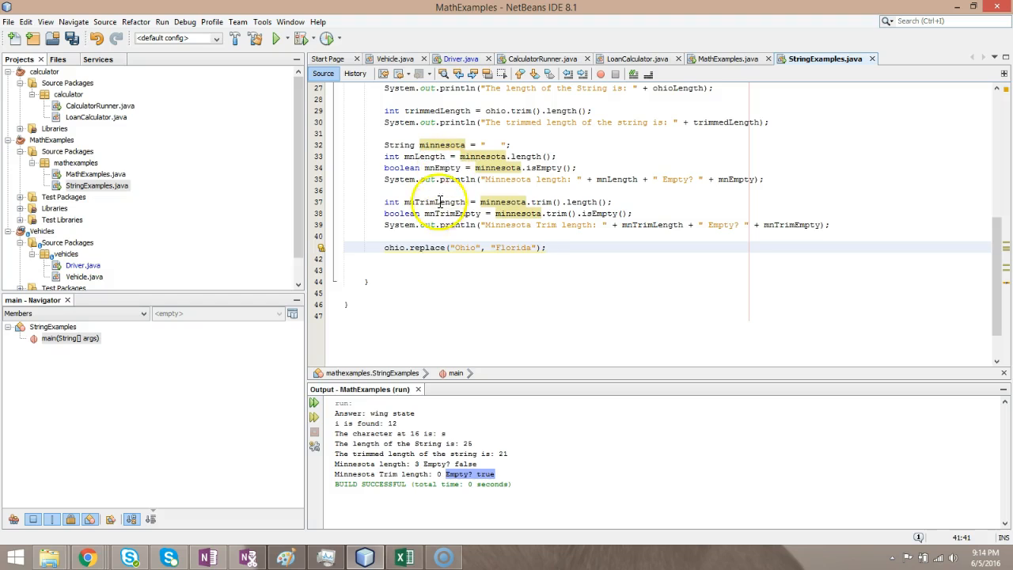
# - Assign the replace result to a new String variable named florida via the Alt+Enter hint
pyautogui.click(429, 248)
pyautogui.hotkey('alt', 'Return')
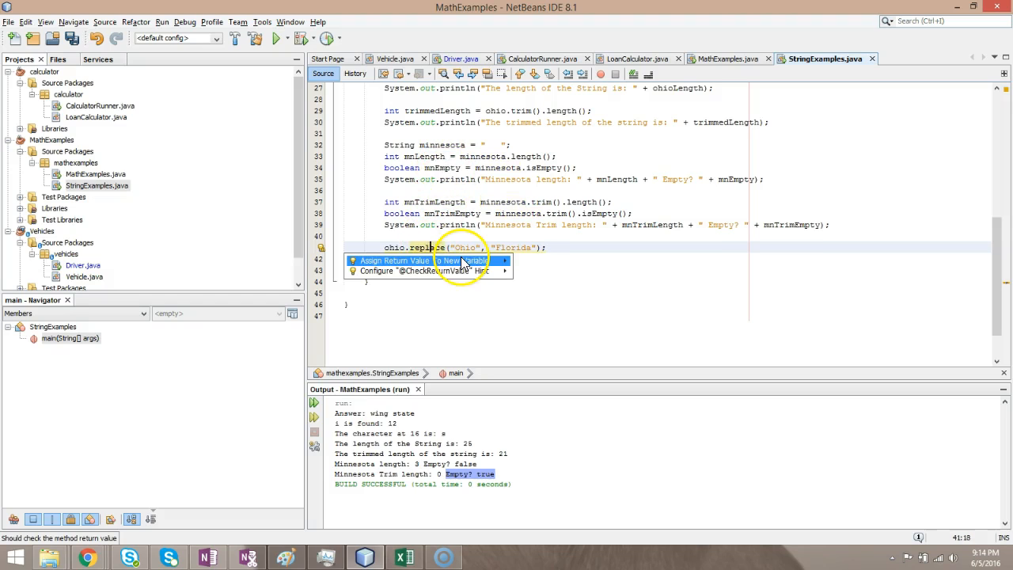
pyautogui.click(463, 262)
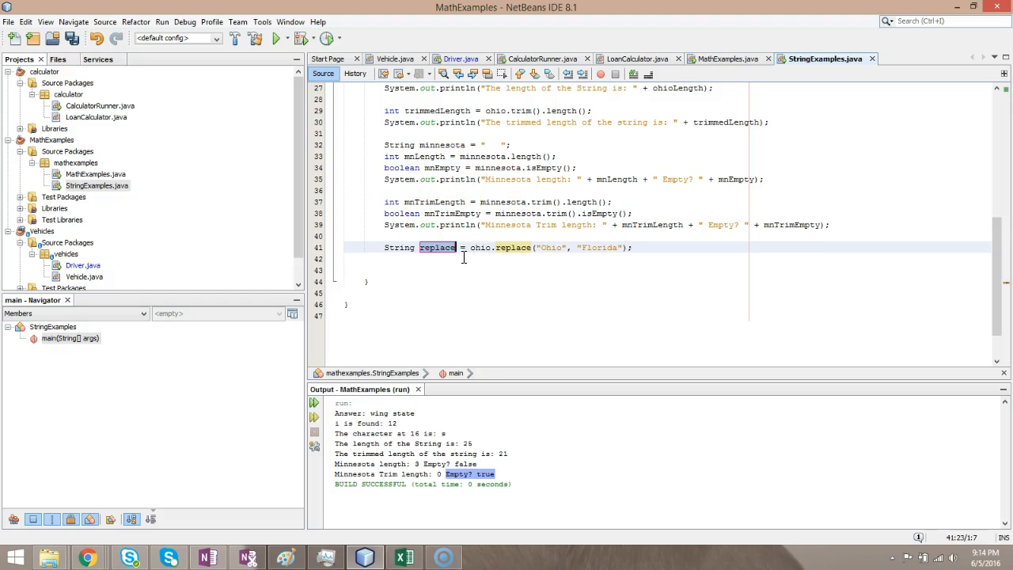
pyautogui.write('florida')
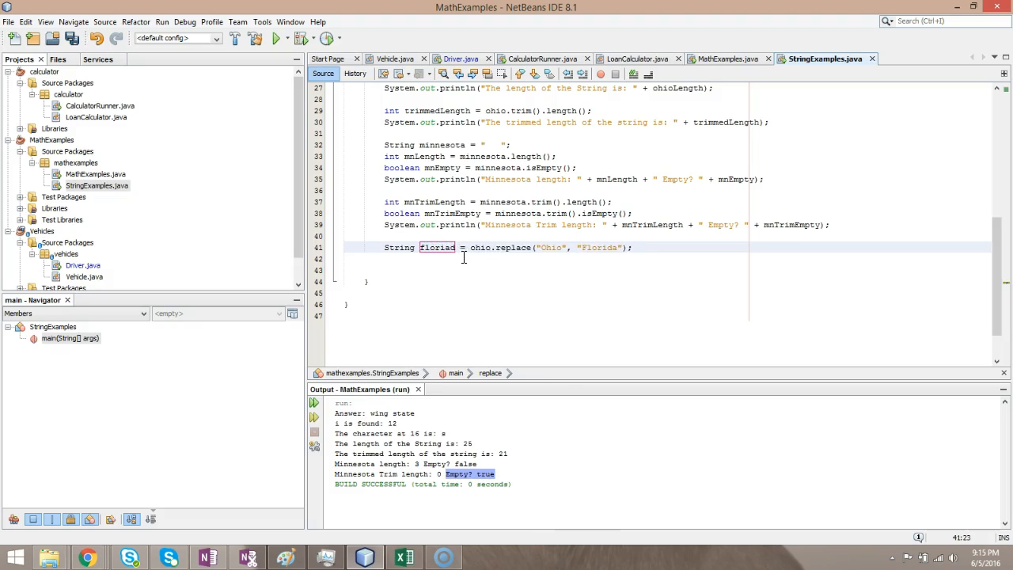
pyautogui.write('d')
pyautogui.press('Return')
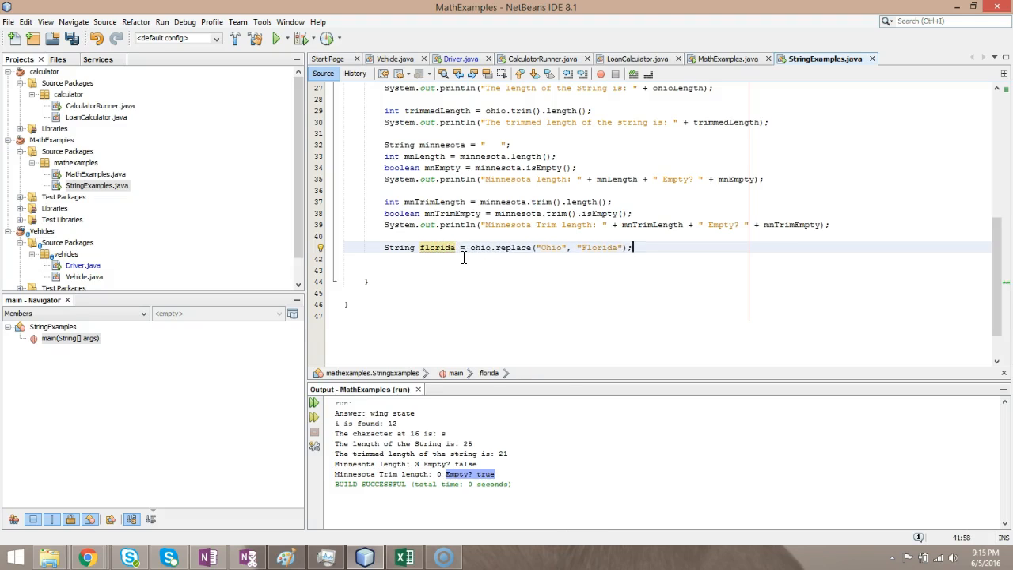
# - Add two sout print statements outputting ohio and florida with Ohio: and Florida: labels
pyautogui.press('Return')
pyautogui.write('s')
pyautogui.press('BackSpace')
pyautogui.press('BackSpace')
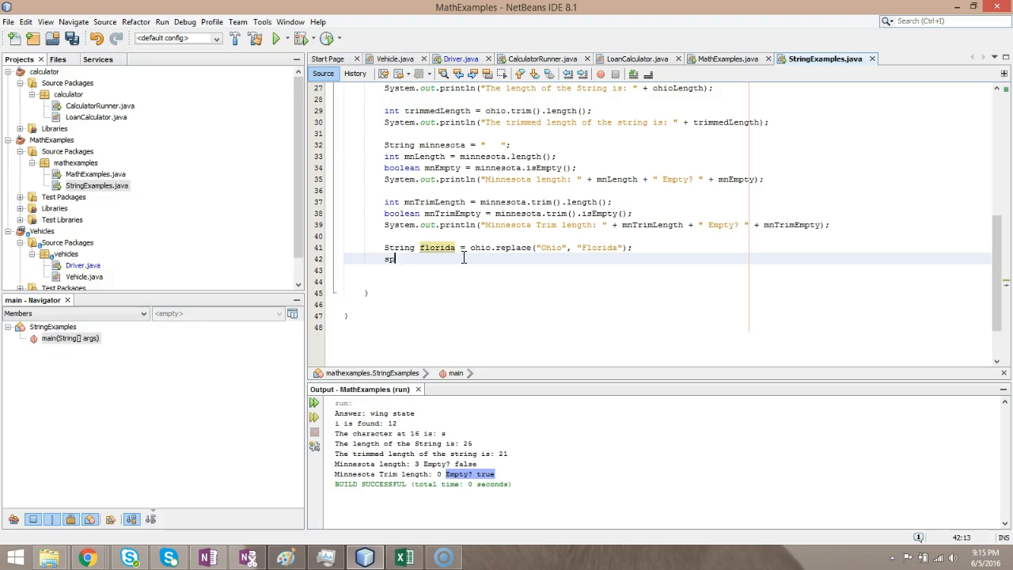
pyautogui.write('out')
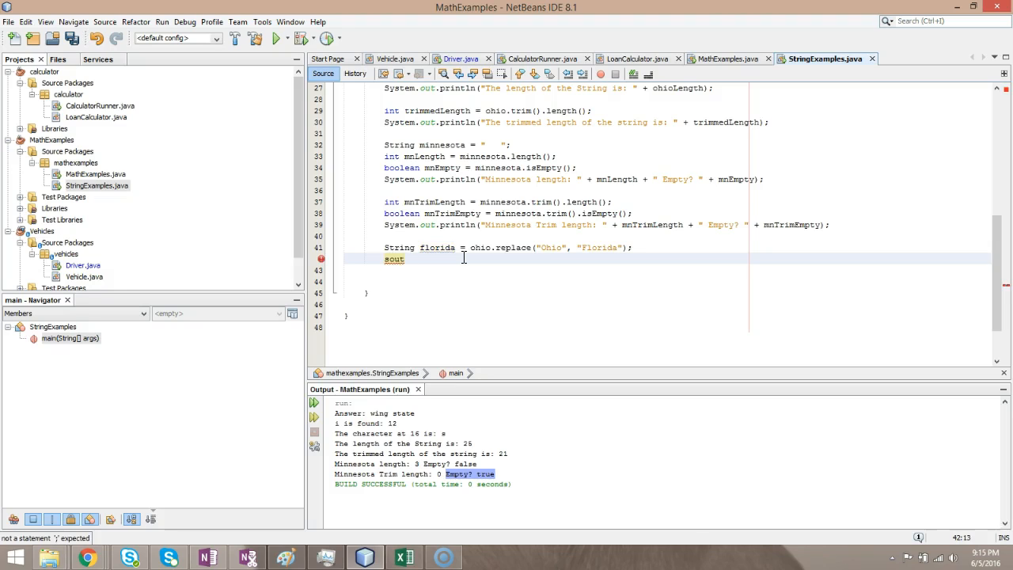
pyautogui.press('Tab')
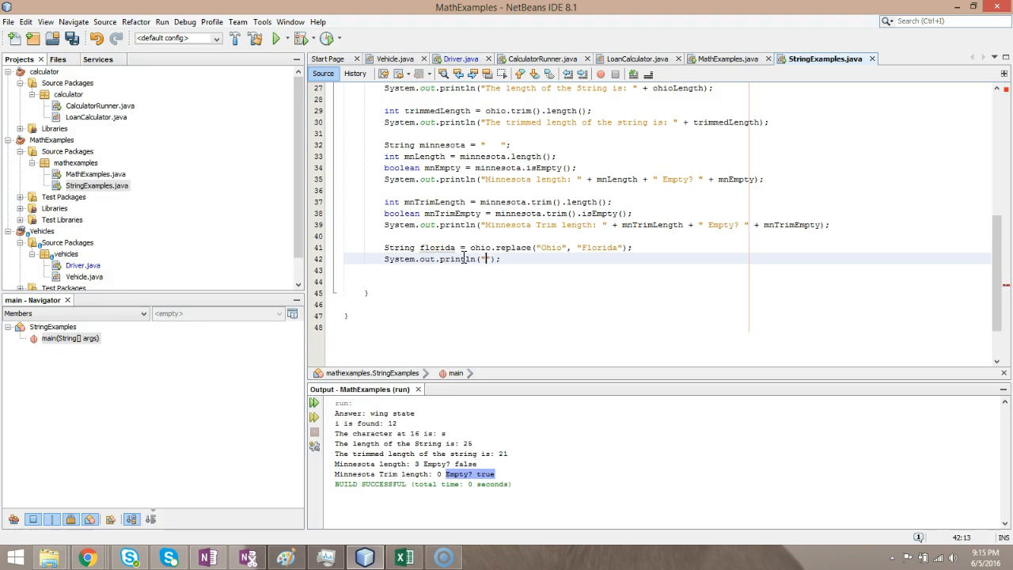
pyautogui.write('Ohio: ')
pyautogui.write('" + ohio')
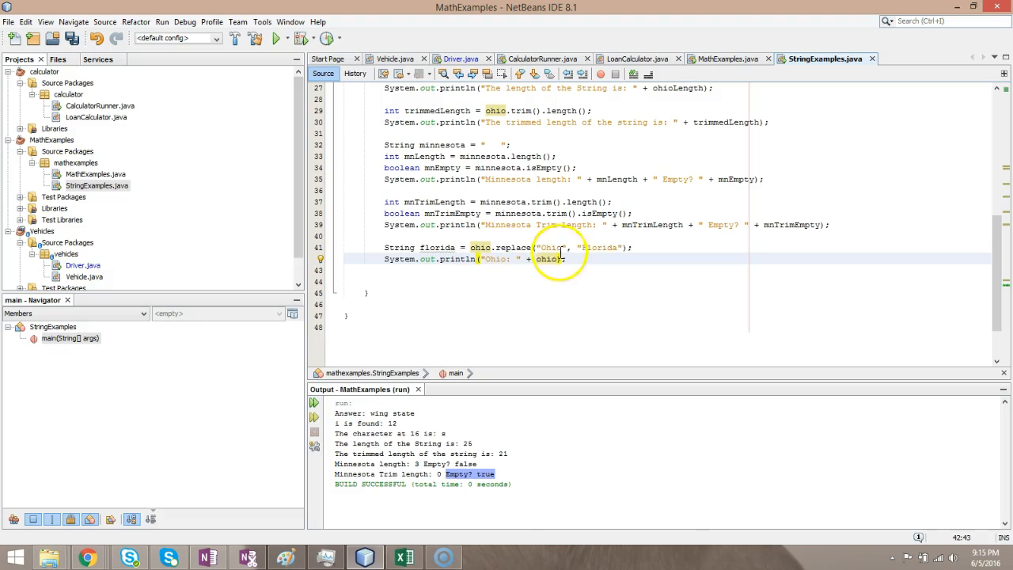
pyautogui.click(572, 258)
pyautogui.press('Return')
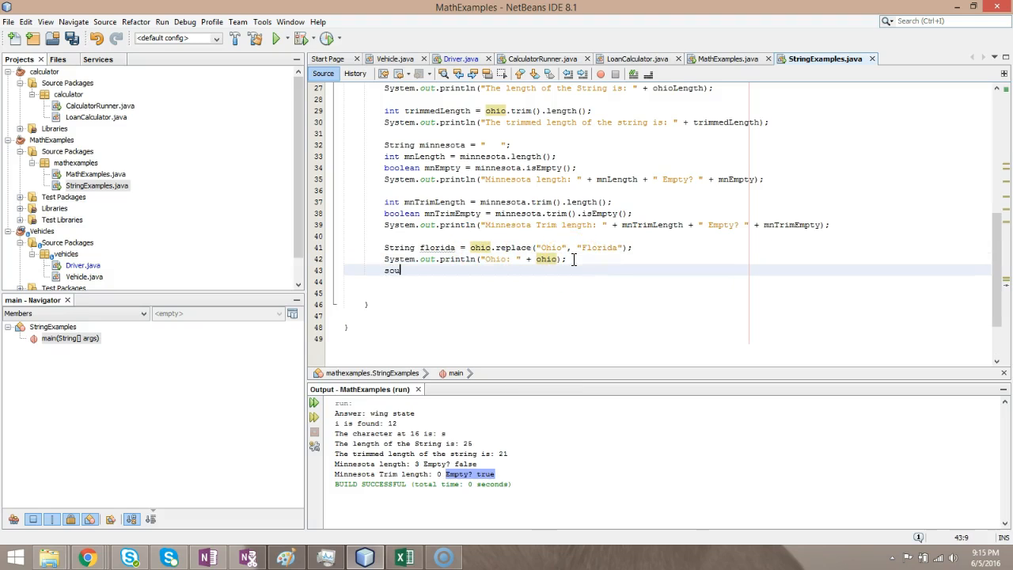
pyautogui.write('sout')
pyautogui.press('Tab')
pyautogui.write('Florida: ')
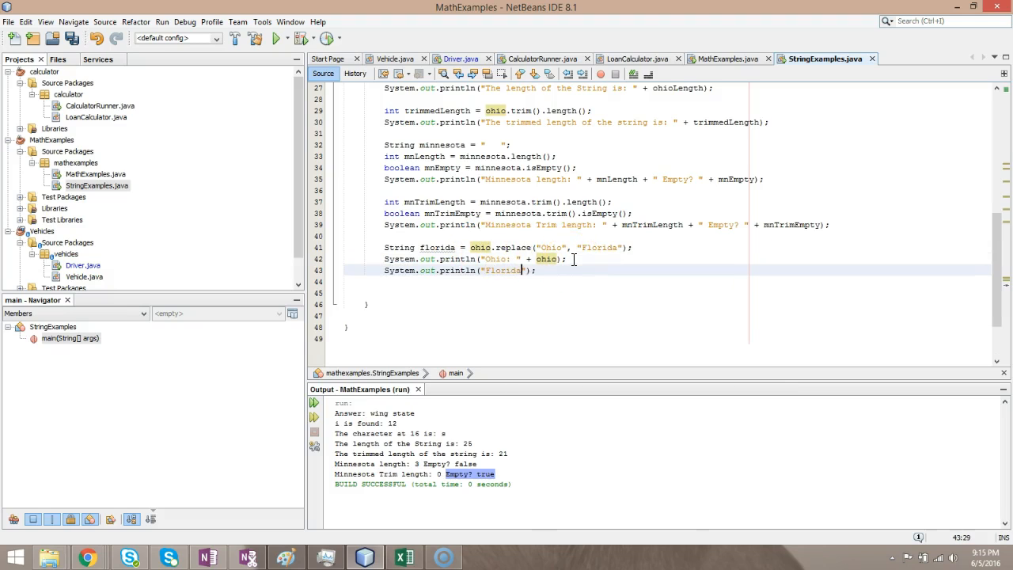
pyautogui.write('" + flori')
pyautogui.write('da')
pyautogui.press('Up')
pyautogui.press('Up')
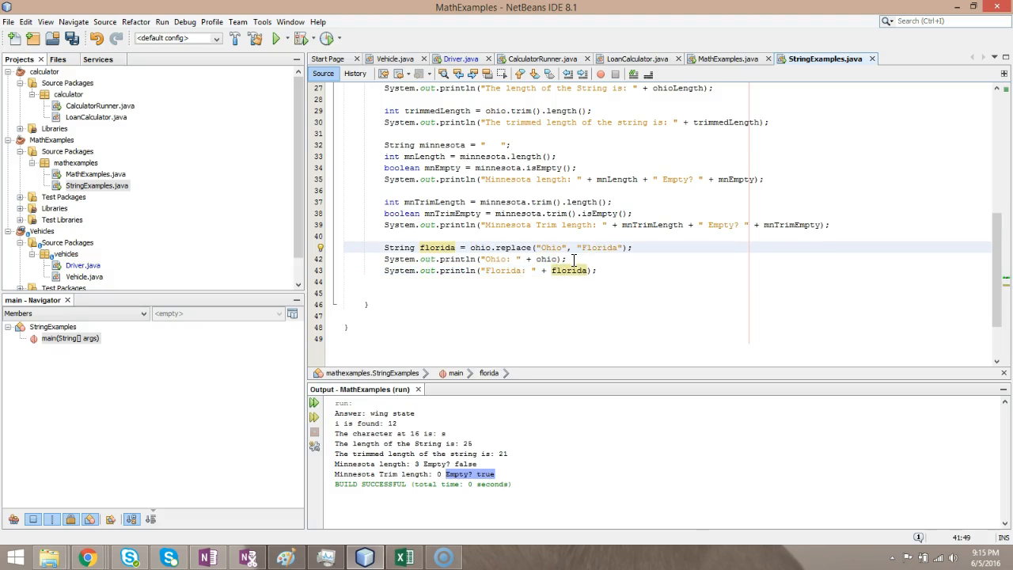
pyautogui.click(72, 38)
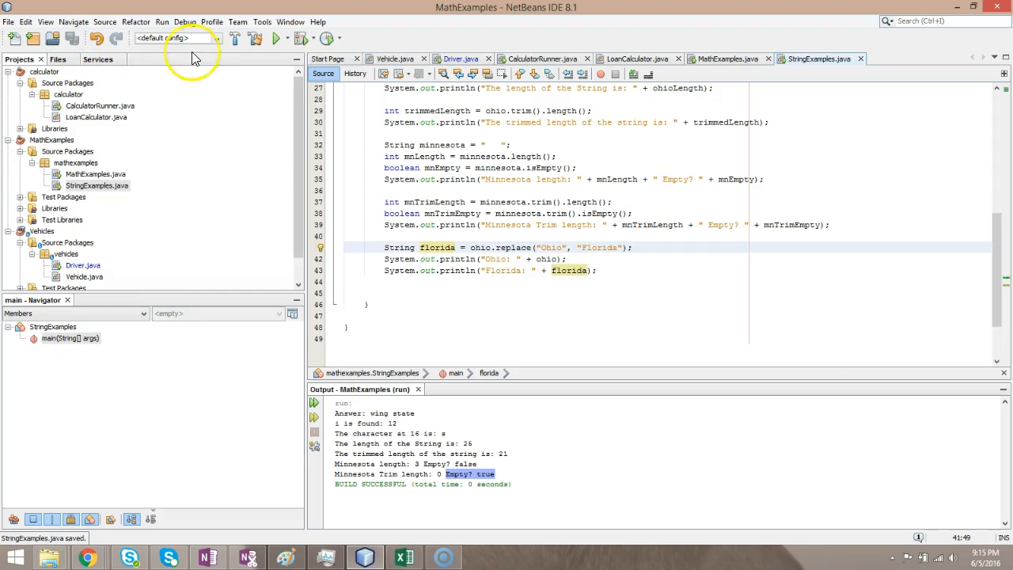
pyautogui.rightClick(96, 185)
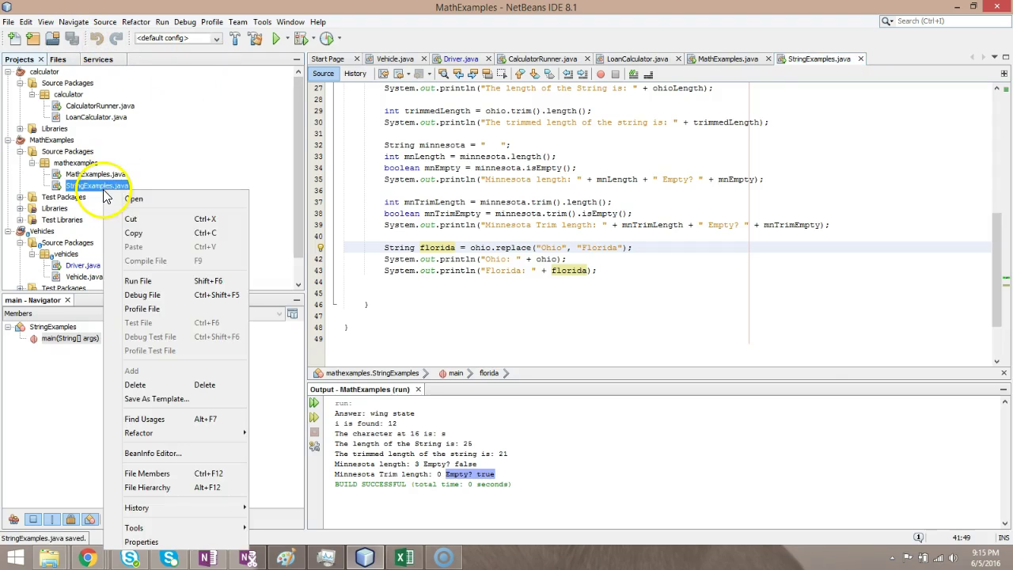
pyautogui.click(140, 258)
pyautogui.moveTo(467, 483); pyautogui.dragTo(345, 483)
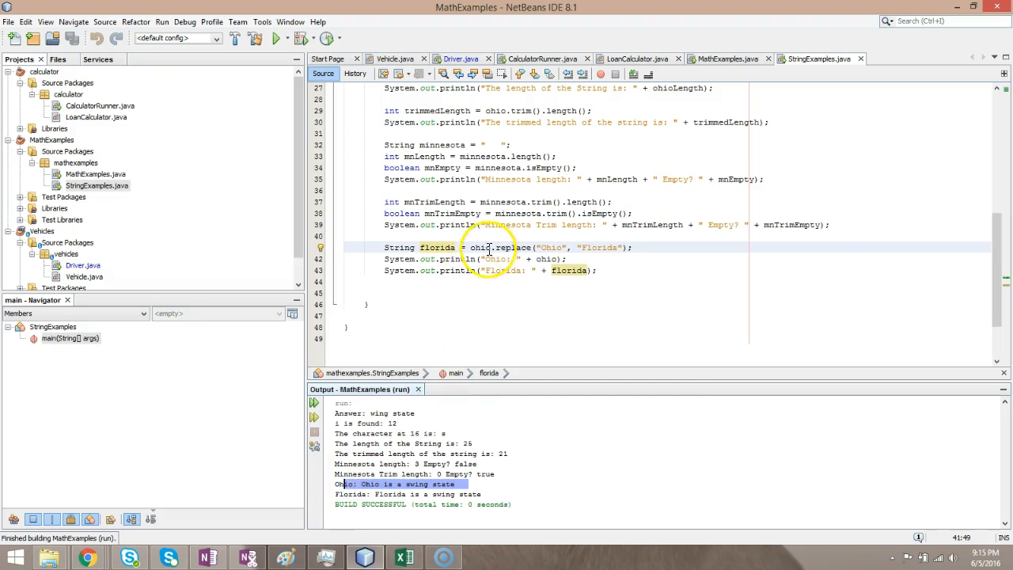
pyautogui.moveTo(470, 248)
pyautogui.mouseDown()
pyautogui.moveTo(568, 239)
pyautogui.moveTo(631, 248)
pyautogui.mouseUp()
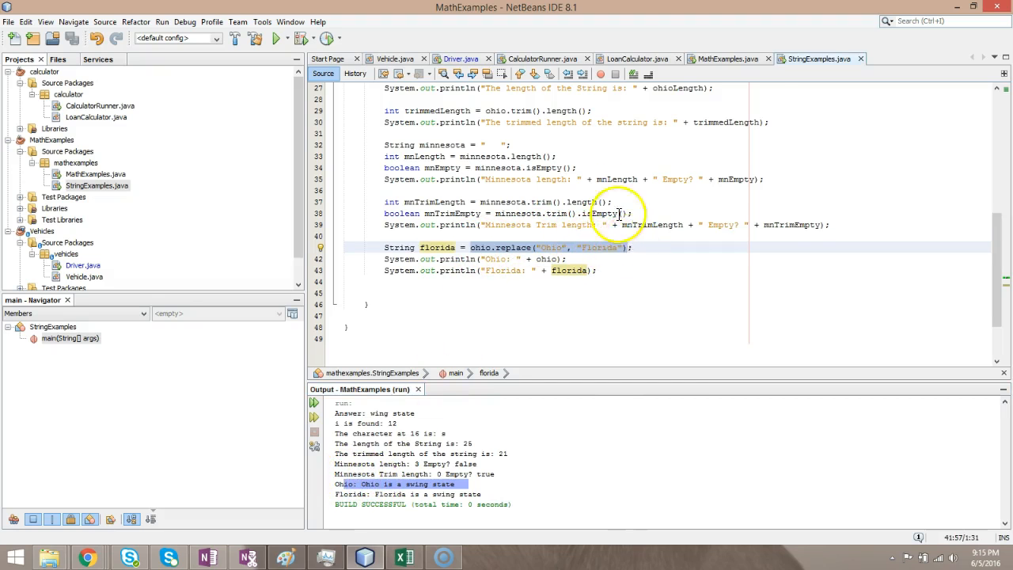
pyautogui.scroll(3, 606, 159)
pyautogui.scroll(3, 601, 156)
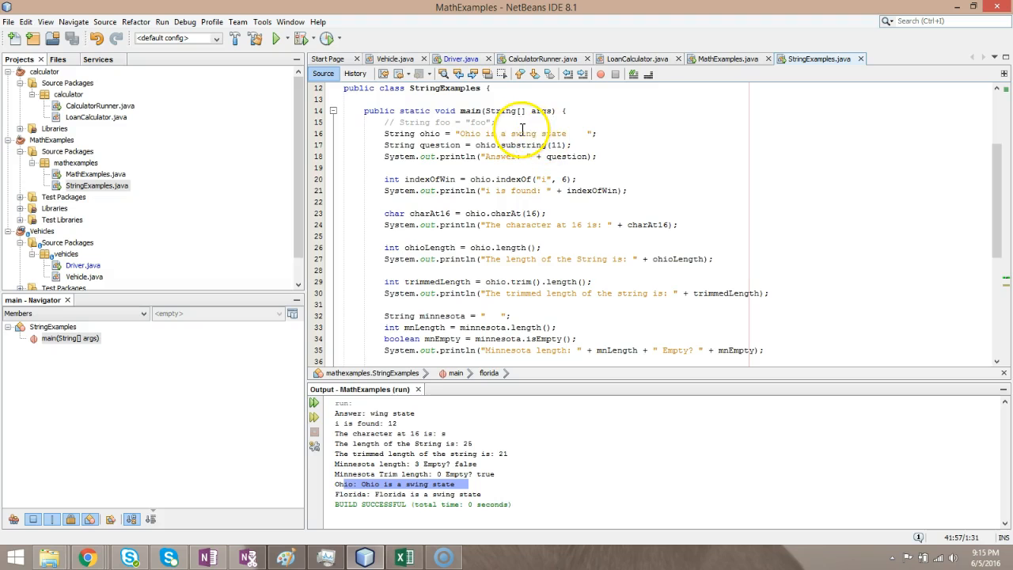
pyautogui.scroll(-4, 513, 262)
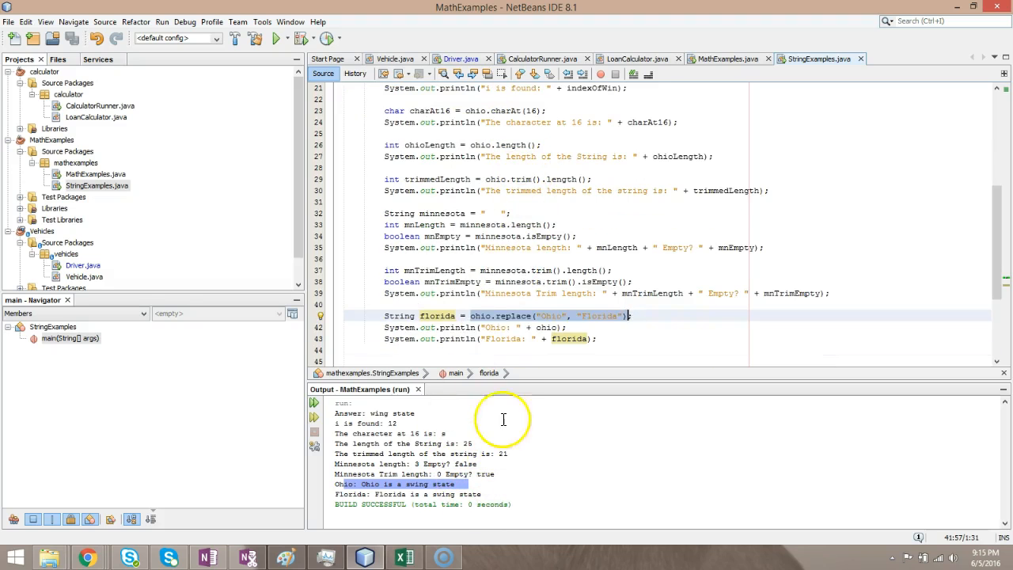
pyautogui.moveTo(482, 495); pyautogui.dragTo(372, 494)
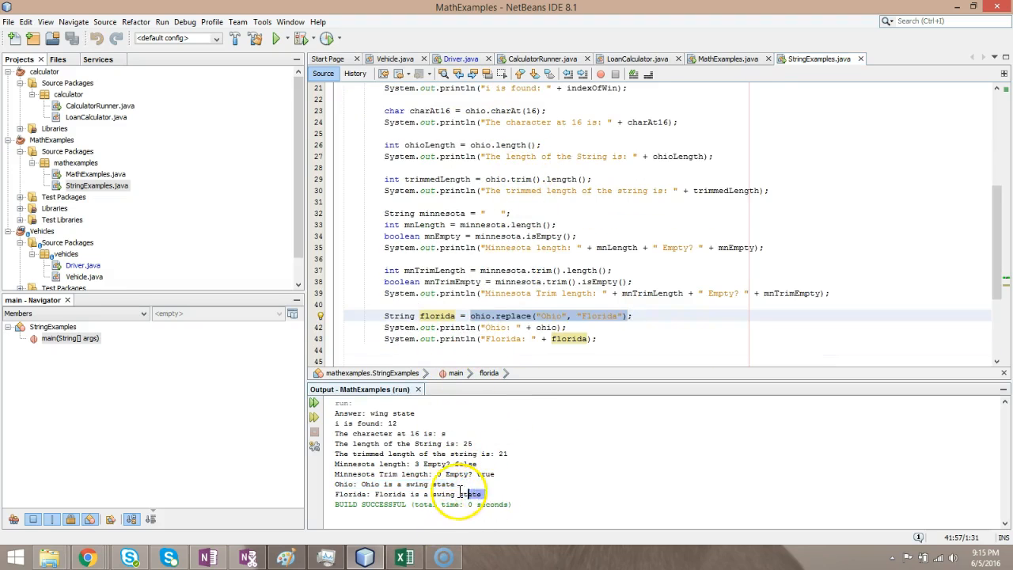
pyautogui.click(372, 494)
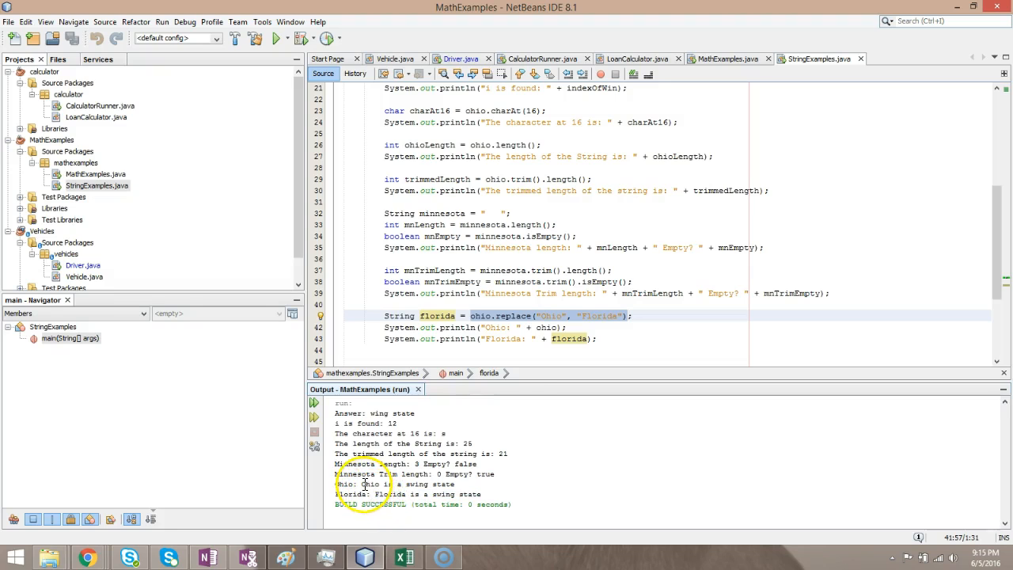
pyautogui.click(517, 327)
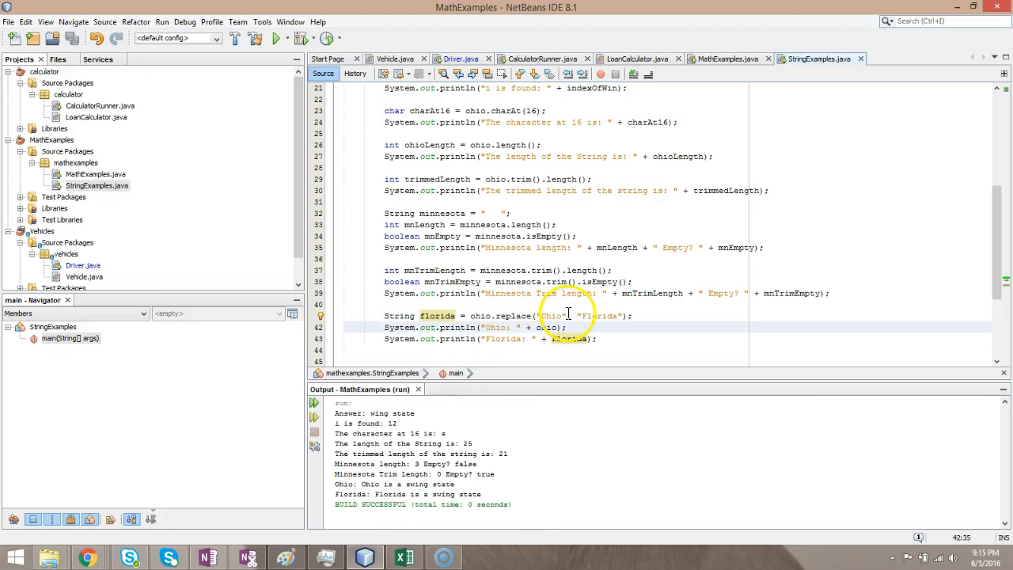
pyautogui.moveTo(567, 316); pyautogui.dragTo(537, 316)
pyautogui.doubleClick(481, 316)
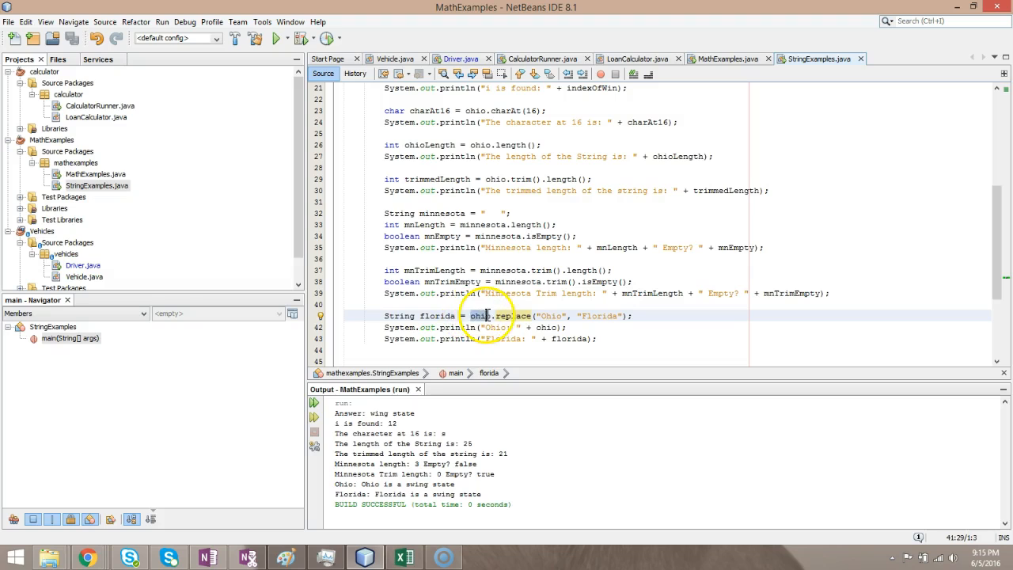
pyautogui.click(491, 316)
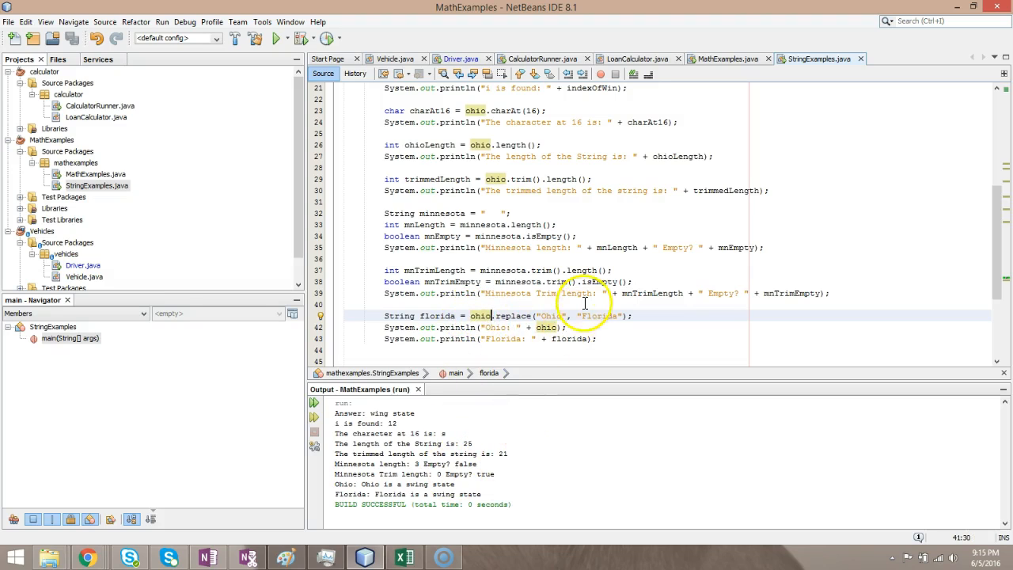
pyautogui.moveTo(576, 316); pyautogui.dragTo(623, 316)
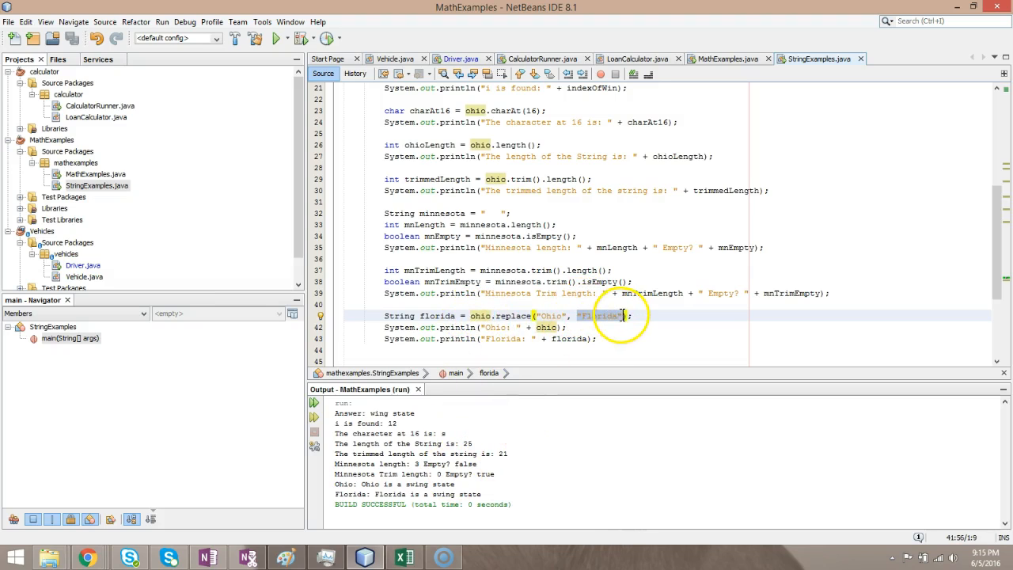
pyautogui.click(488, 315)
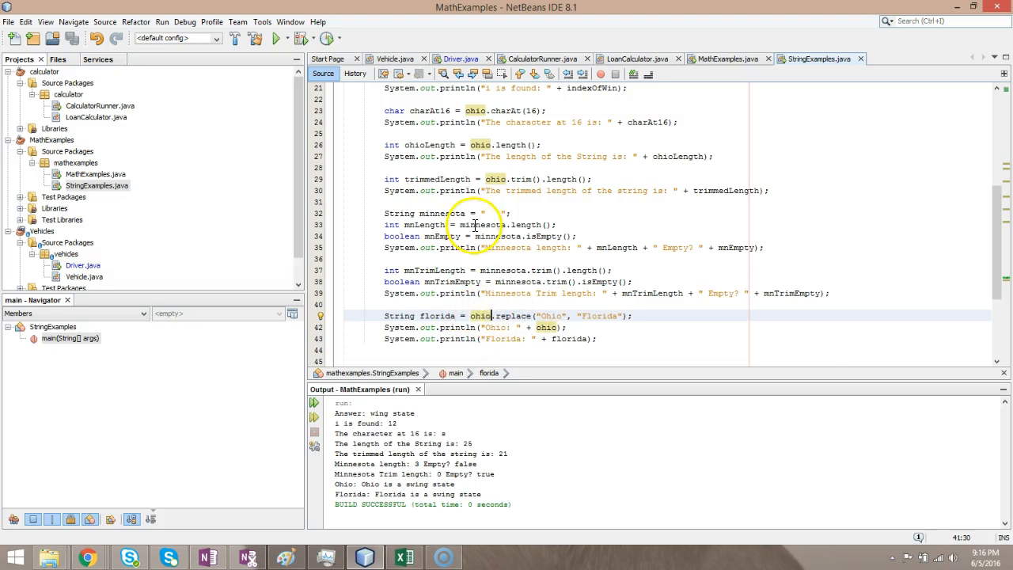
pyautogui.scroll(2, 475, 225)
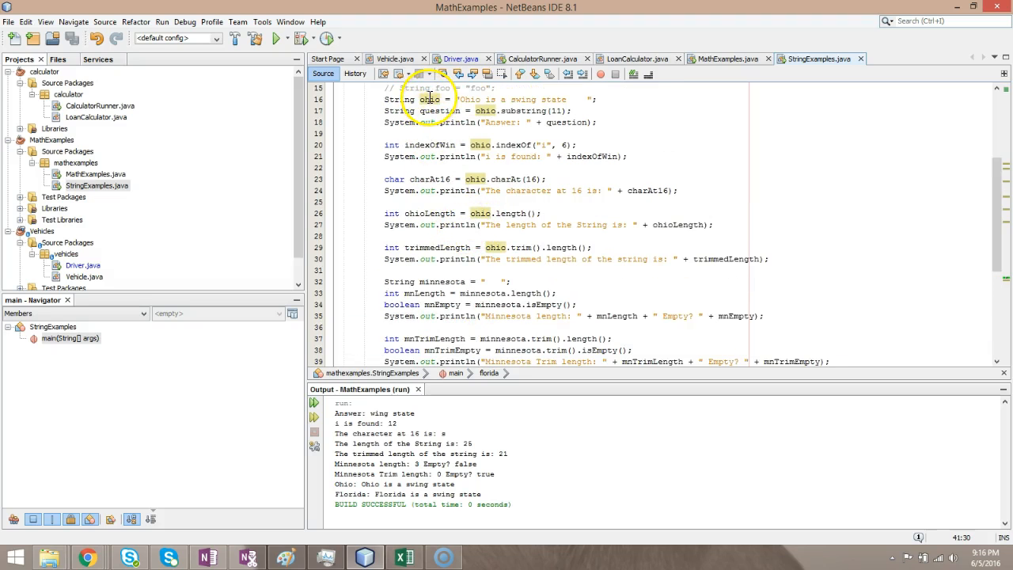
pyautogui.scroll(-2, 463, 238)
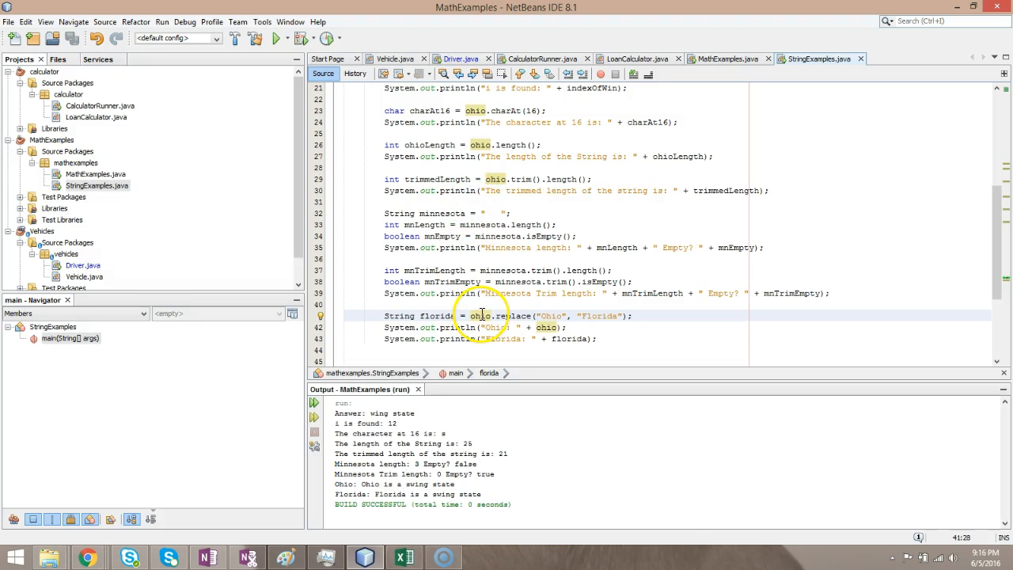
pyautogui.scroll(2, 482, 316)
pyautogui.scroll(1, 475, 238)
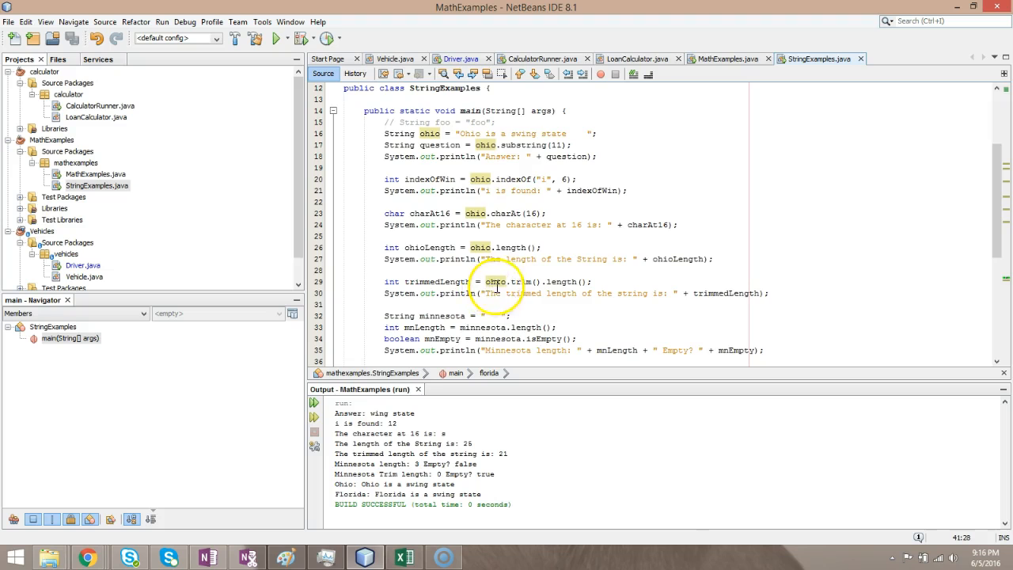
pyautogui.scroll(-3, 496, 282)
pyautogui.scroll(-1, 496, 283)
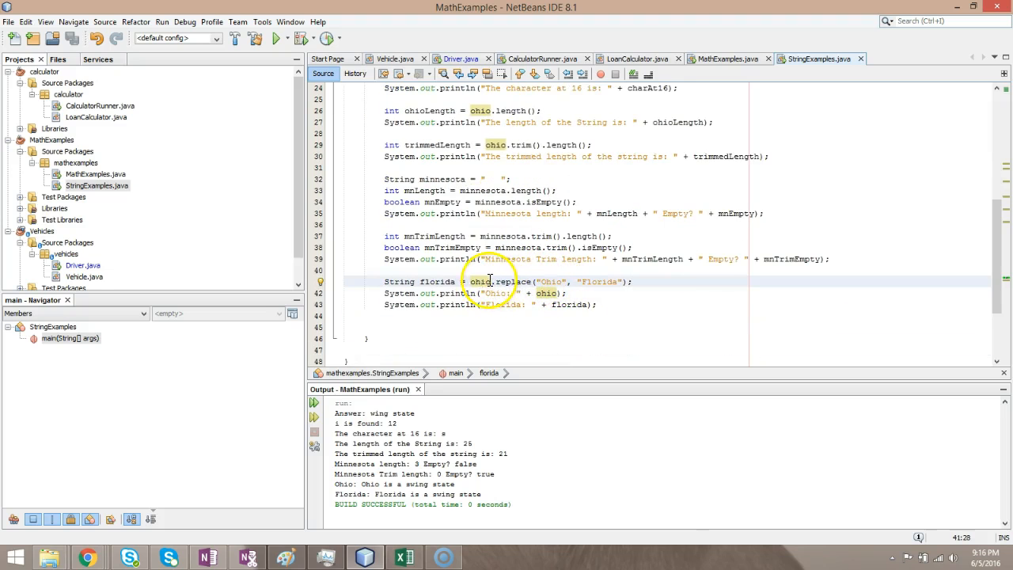
pyautogui.click(478, 281)
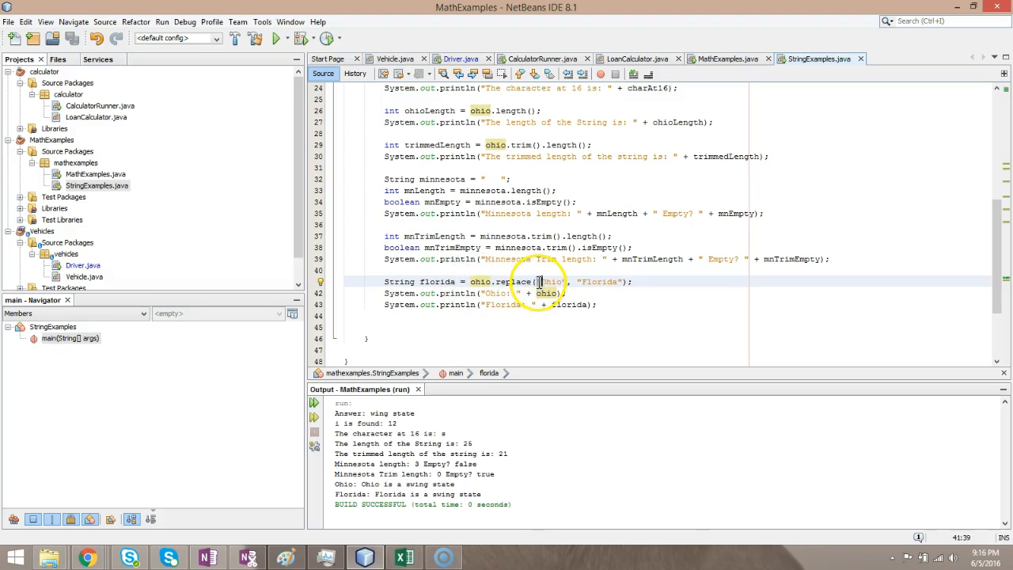
pyautogui.moveTo(538, 281); pyautogui.dragTo(567, 281)
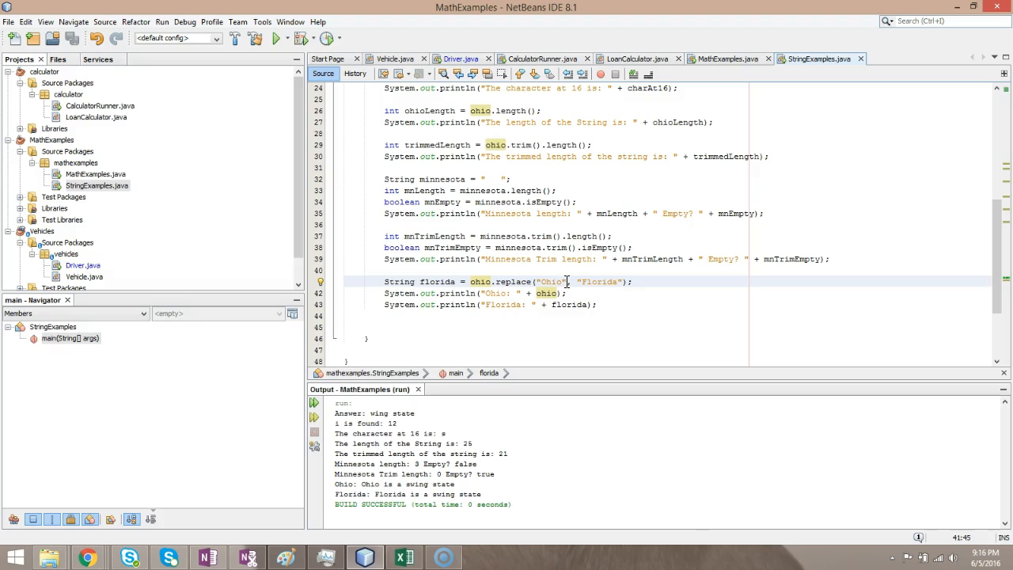
pyautogui.moveTo(578, 282); pyautogui.dragTo(620, 281)
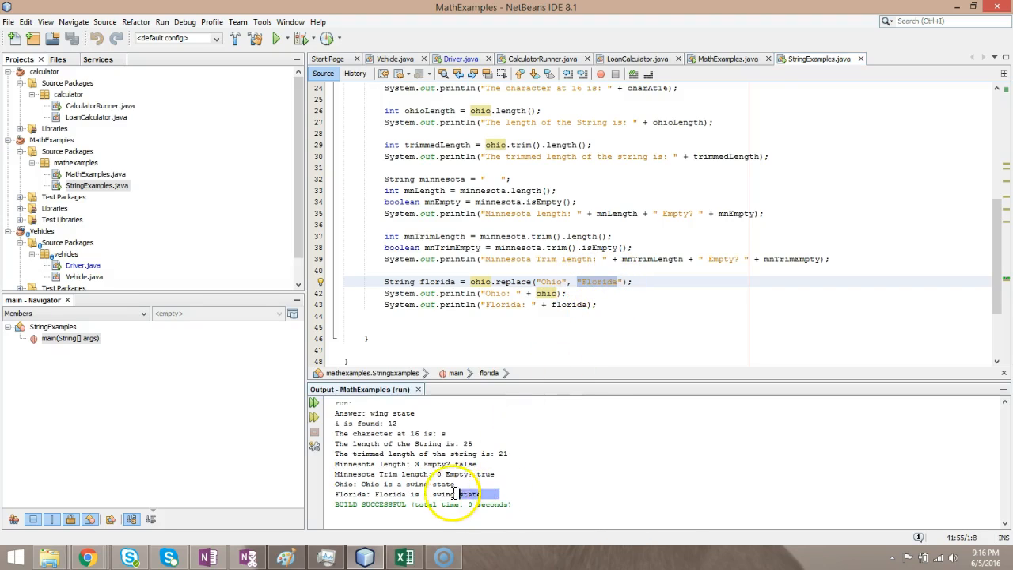
pyautogui.moveTo(503, 490); pyautogui.dragTo(335, 479)
pyautogui.click(334, 479)
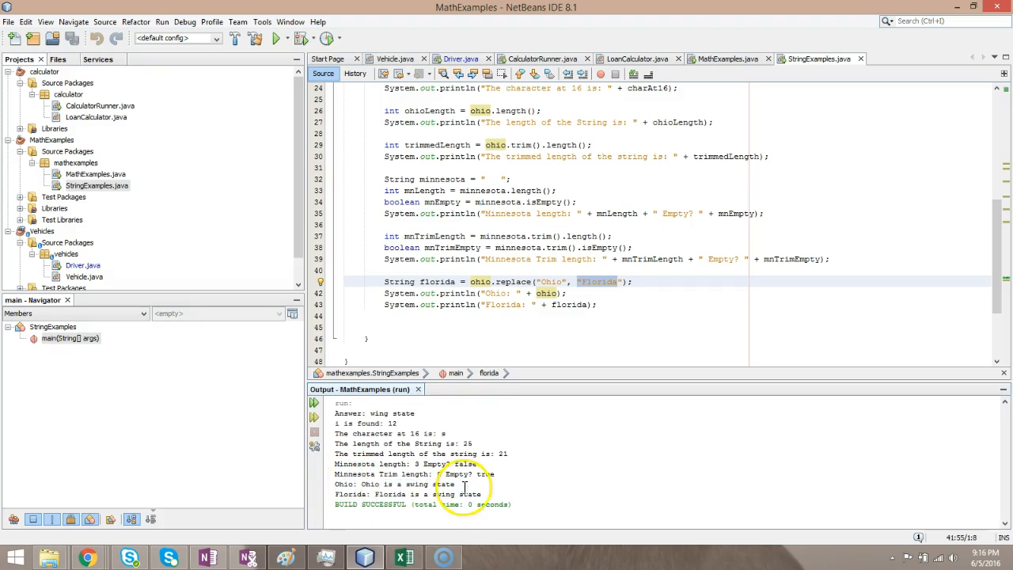
pyautogui.moveTo(473, 484); pyautogui.dragTo(361, 484)
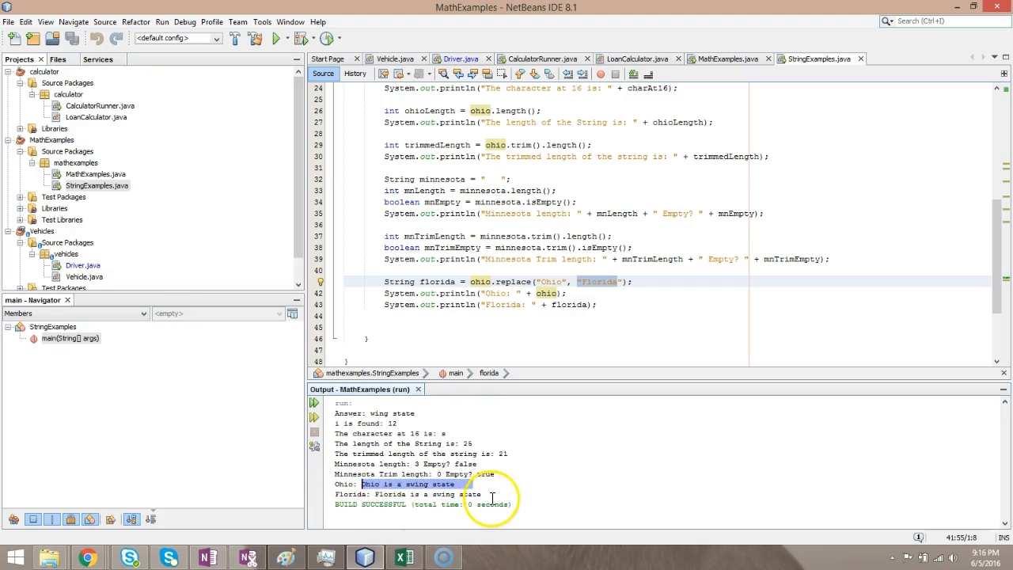
pyautogui.moveTo(491, 494); pyautogui.dragTo(375, 494)
pyautogui.click(354, 494)
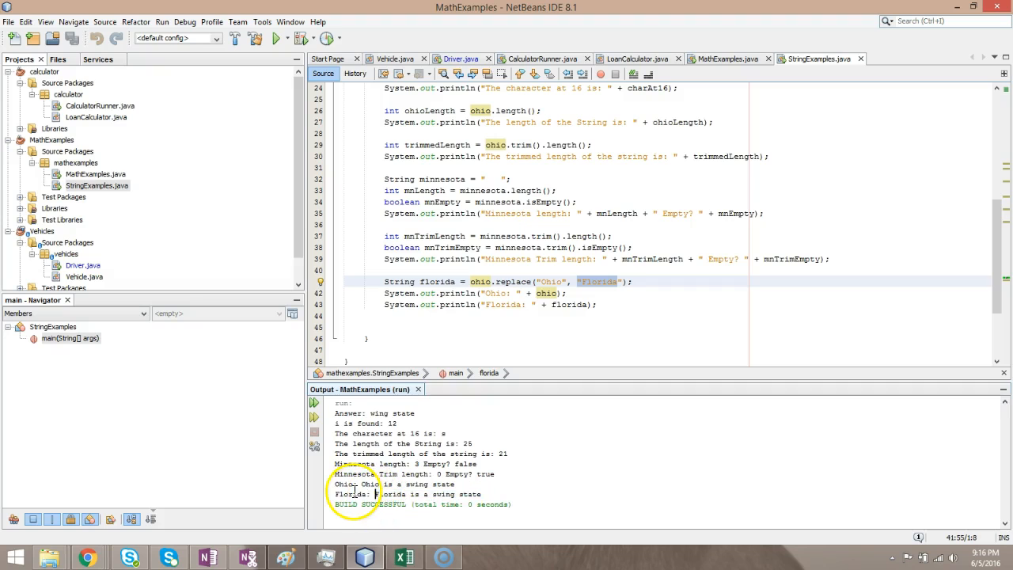
pyautogui.moveTo(481, 494); pyautogui.dragTo(332, 481)
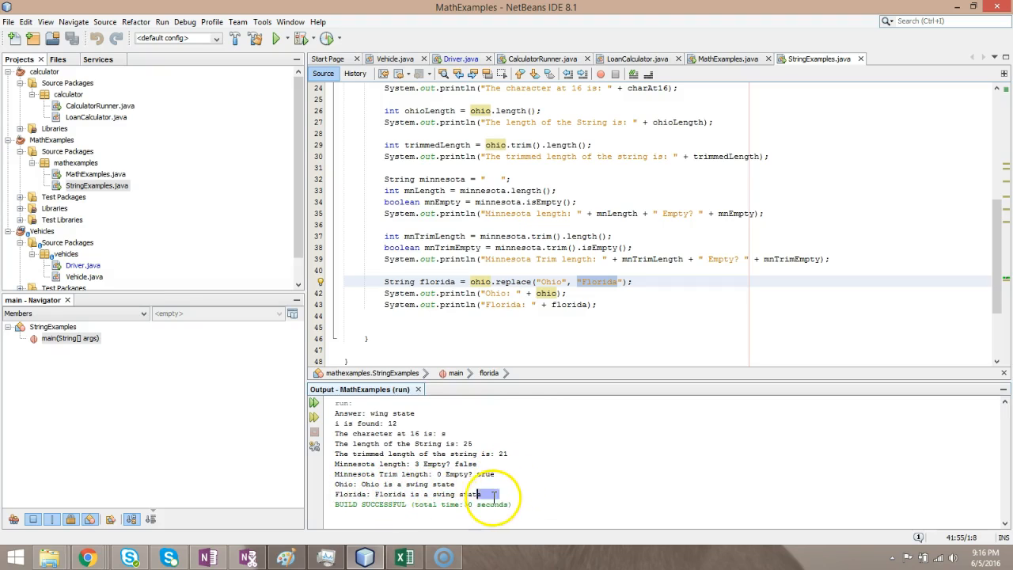
# - Add florida.toUpperCase(); and ohio.toLowerCase(); calls below the print statements
pyautogui.click(601, 305)
pyautogui.press('Return')
pyautogui.press('Return')
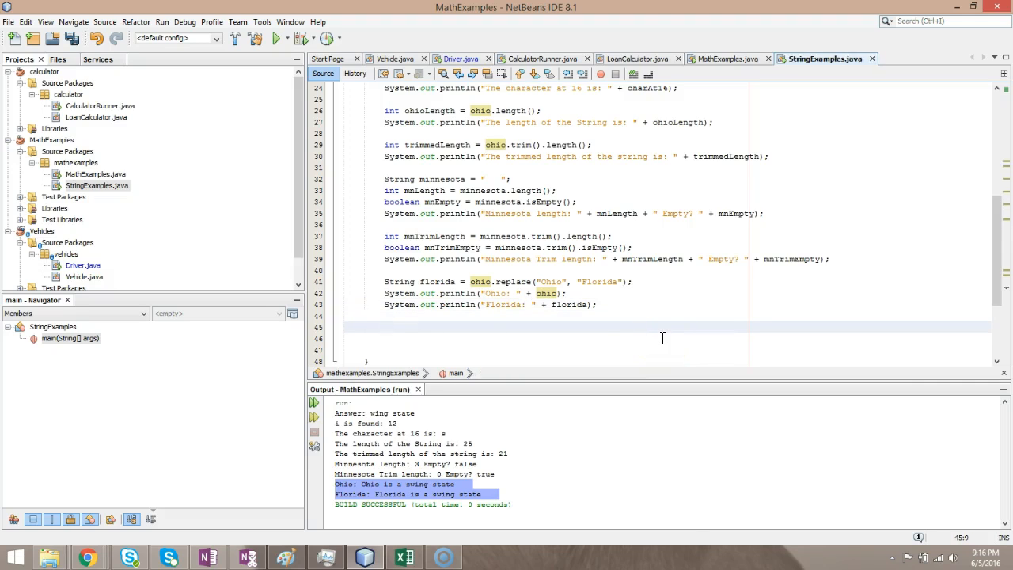
pyautogui.write('florida.to')
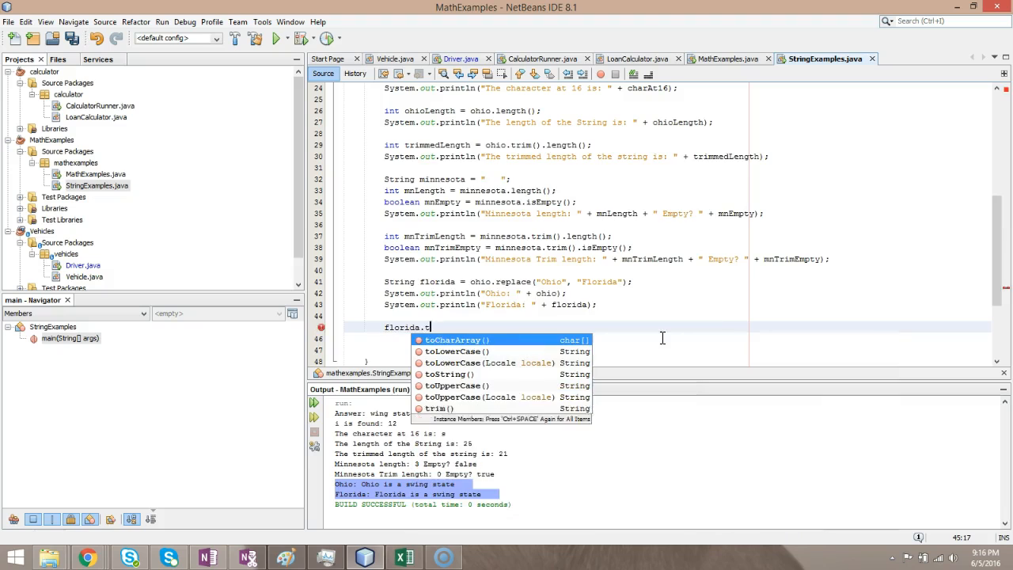
pyautogui.press('Down')
pyautogui.press('Down')
pyautogui.press('Down')
pyautogui.press('Down')
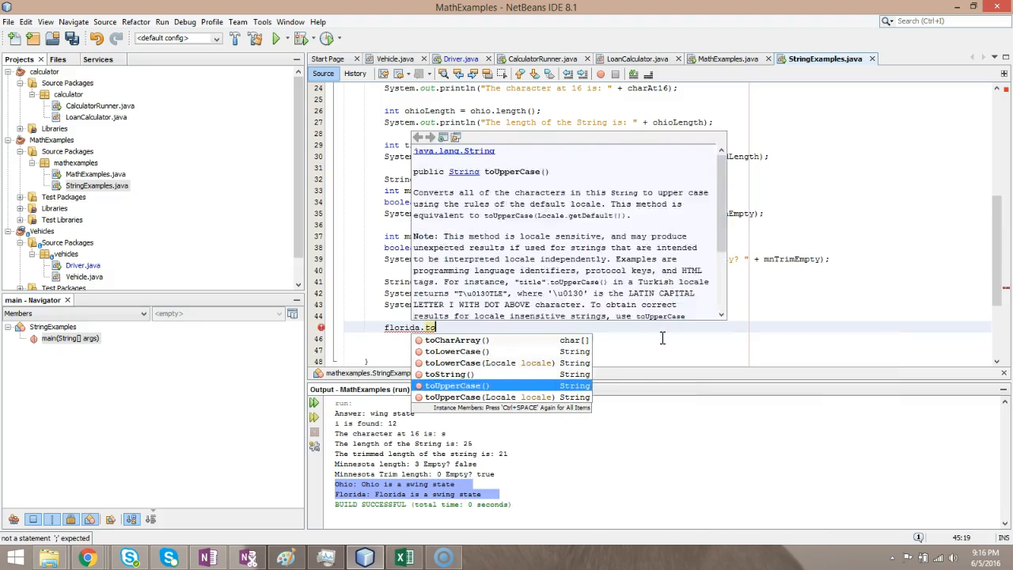
pyautogui.press('Return')
pyautogui.write(';')
pyautogui.click(663, 338)
pyautogui.write('ohio')
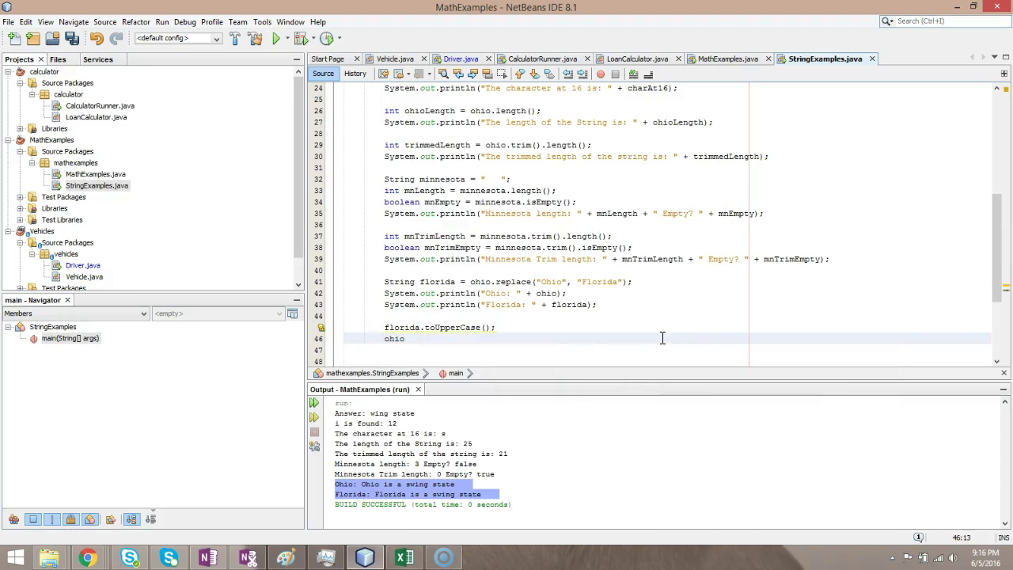
pyautogui.write('.to')
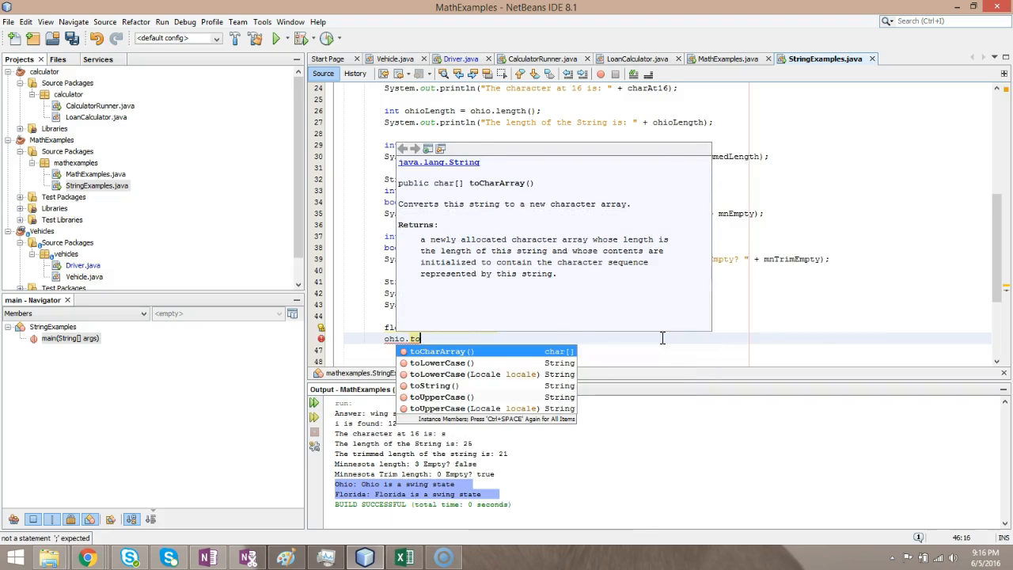
pyautogui.press('Down')
pyautogui.press('Down')
pyautogui.press('Down')
pyautogui.press('Down')
pyautogui.press('Up')
pyautogui.press('Up')
pyautogui.press('Up')
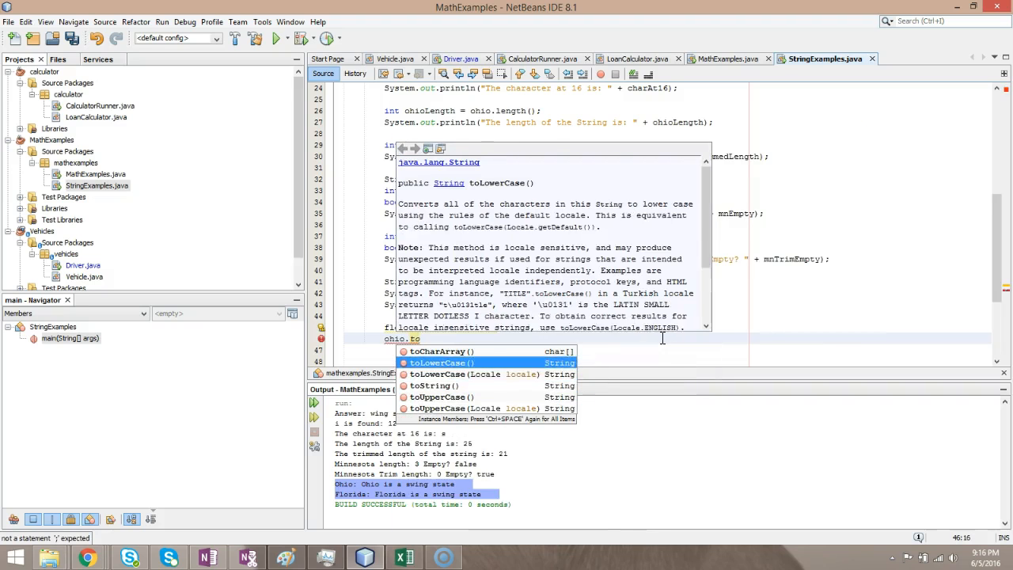
pyautogui.press('Return')
pyautogui.write(';')
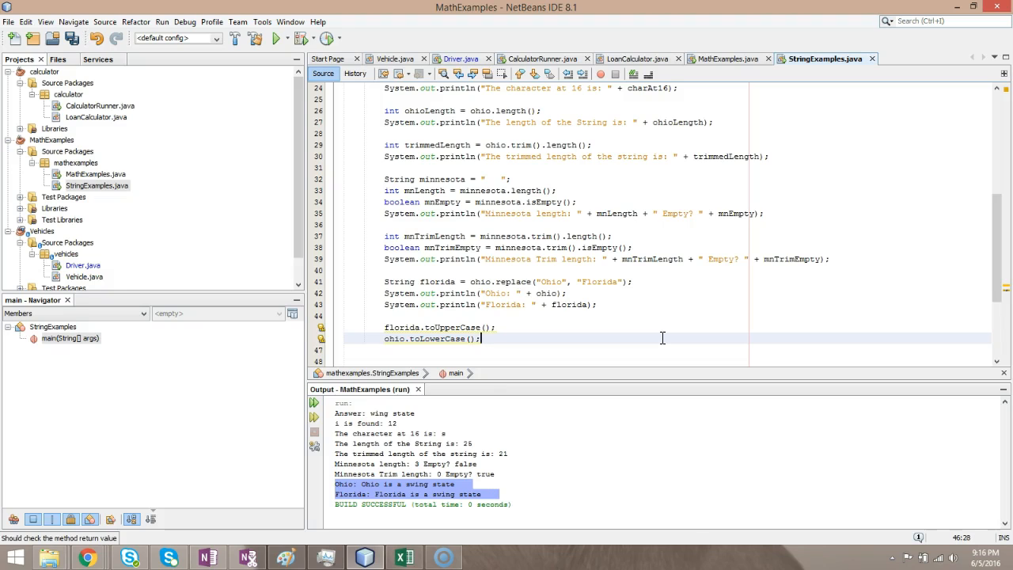
# - Copy the Ohio and Florida println lines and paste them below the case-conversion calls
pyautogui.click(617, 307)
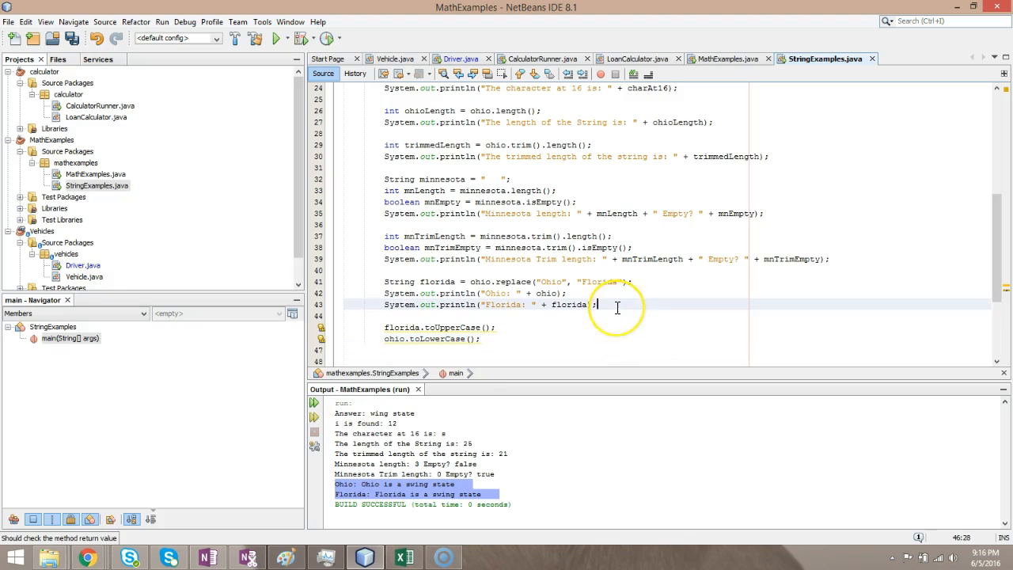
pyautogui.hotkey('shift', 'Home')
pyautogui.hotkey('shift', 'Home')
pyautogui.hotkey('shift', 'Up')
pyautogui.hotkey('ctrl', 'c')
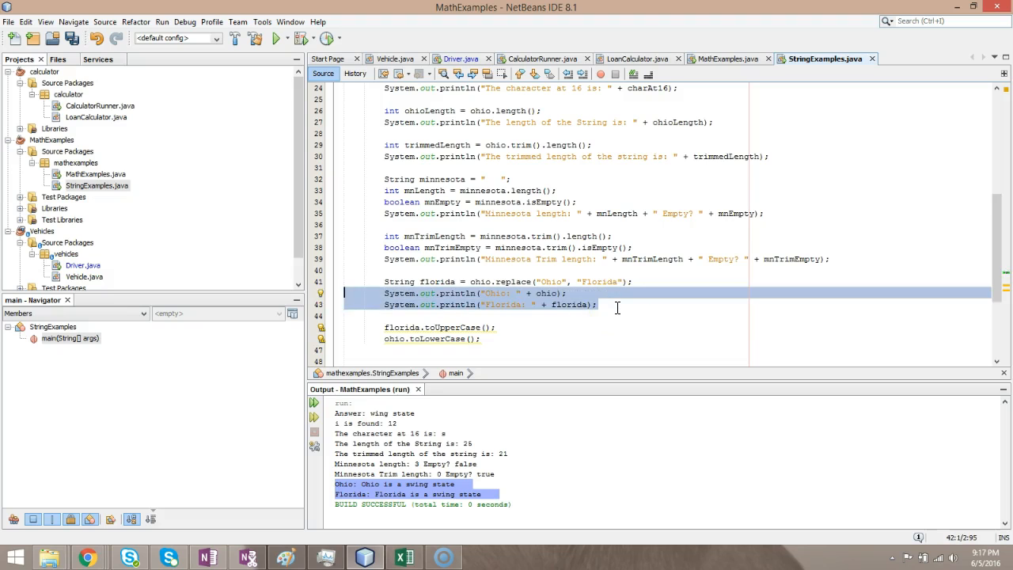
pyautogui.press('Down')
pyautogui.press('Down')
pyautogui.press('Down')
pyautogui.press('Down')
pyautogui.press('Down')
pyautogui.press('Down')
pyautogui.press('Up')
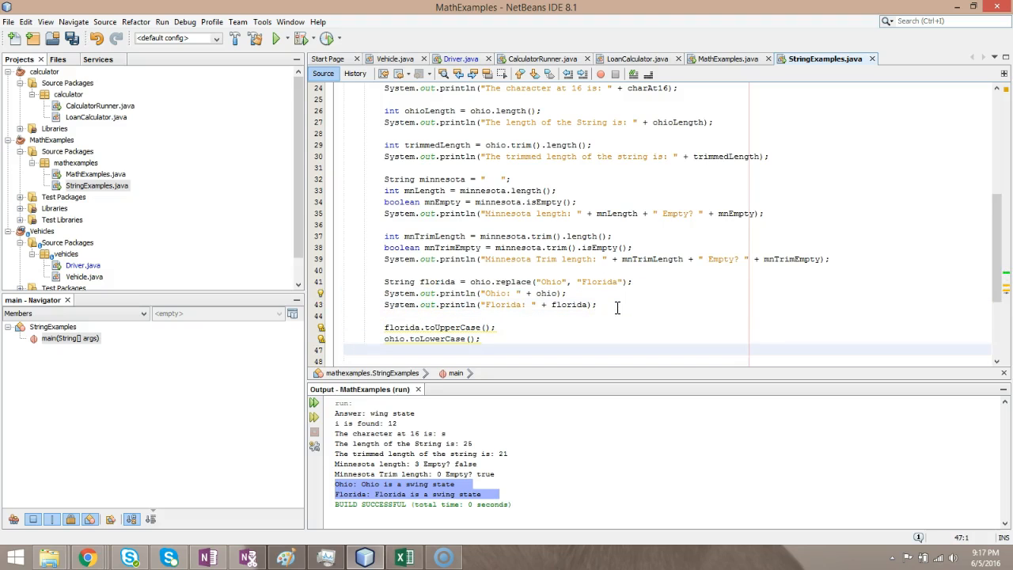
pyautogui.press('Return')
pyautogui.hotkey('ctrl', 'v')
pyautogui.press('Down')
pyautogui.press('Down')
pyautogui.press('Down')
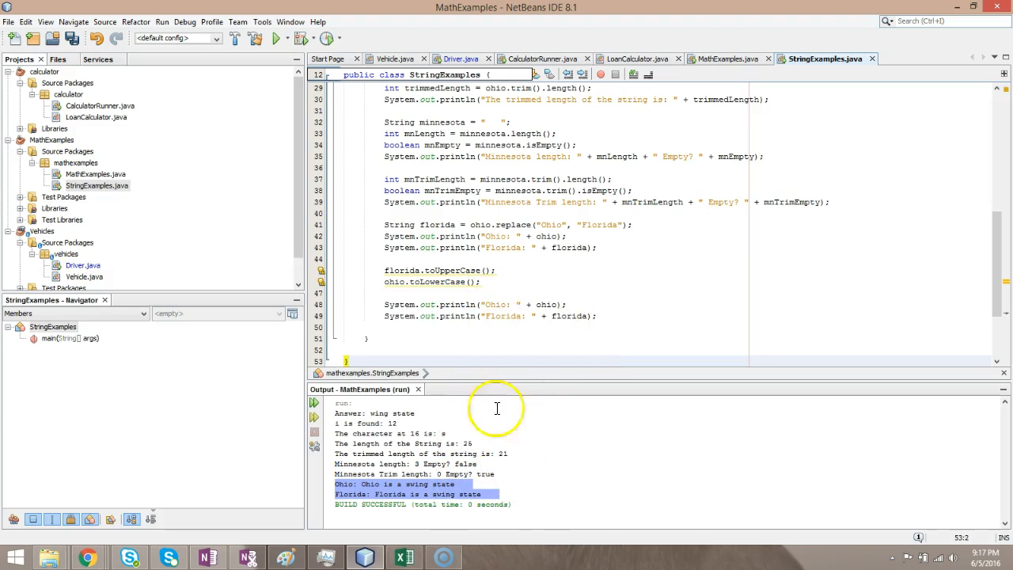
# - Review the conversion lines and save StringExamples.java
pyautogui.click(491, 236)
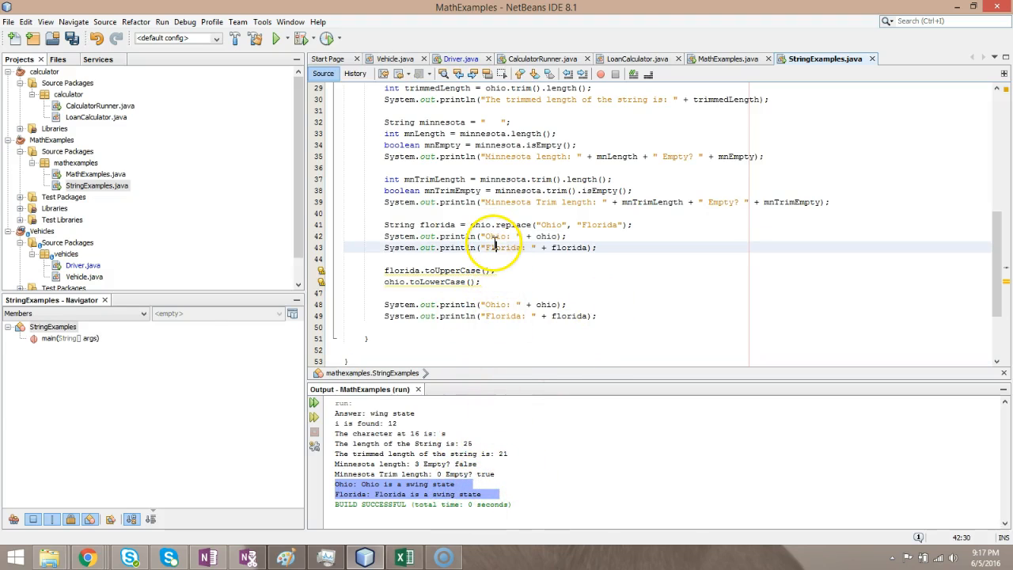
pyautogui.click(498, 305)
pyautogui.click(464, 270)
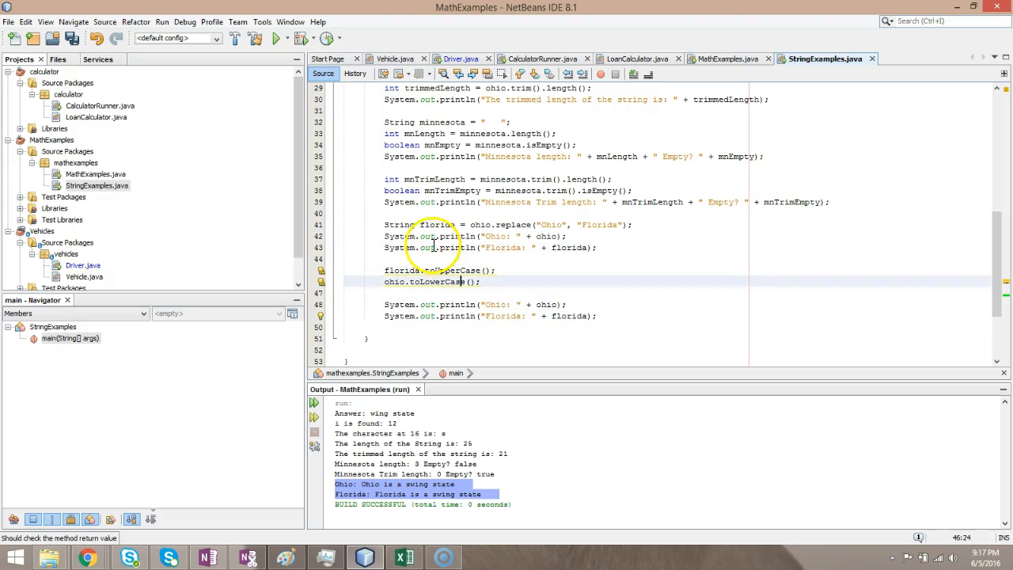
pyautogui.click(71, 38)
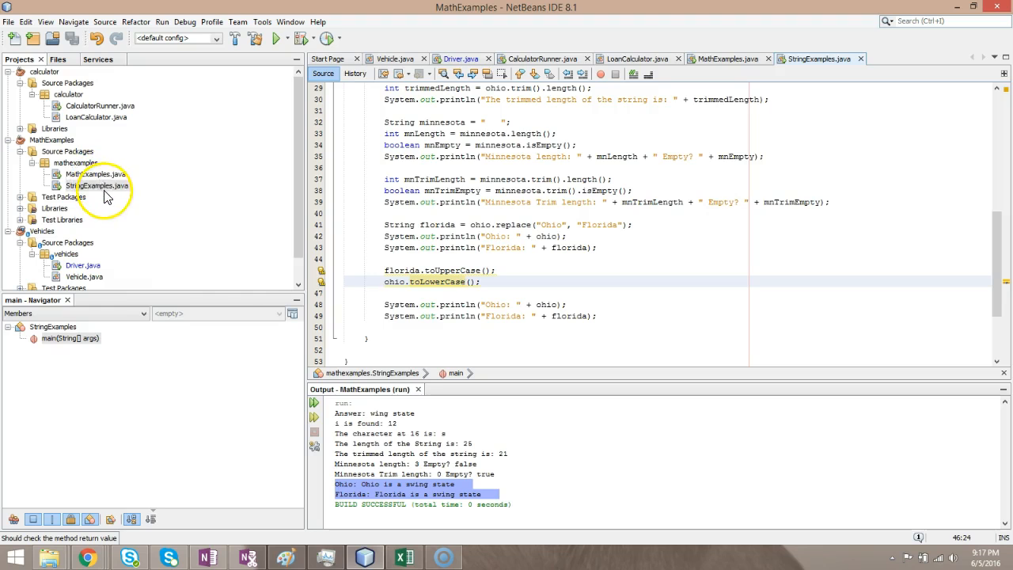
# - Run StringExamples.java from the Projects tree
pyautogui.rightClick(99, 187)
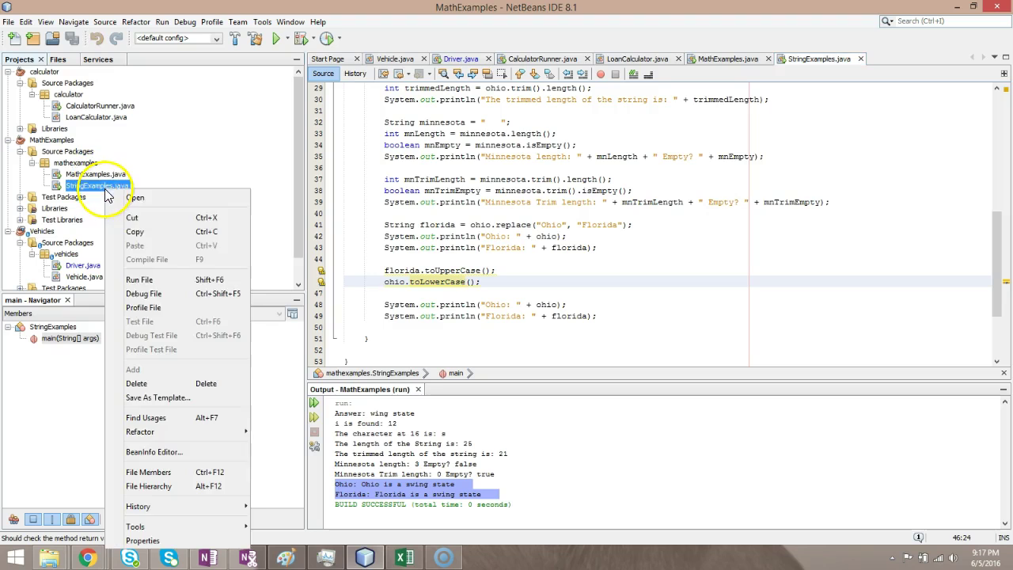
pyautogui.click(179, 280)
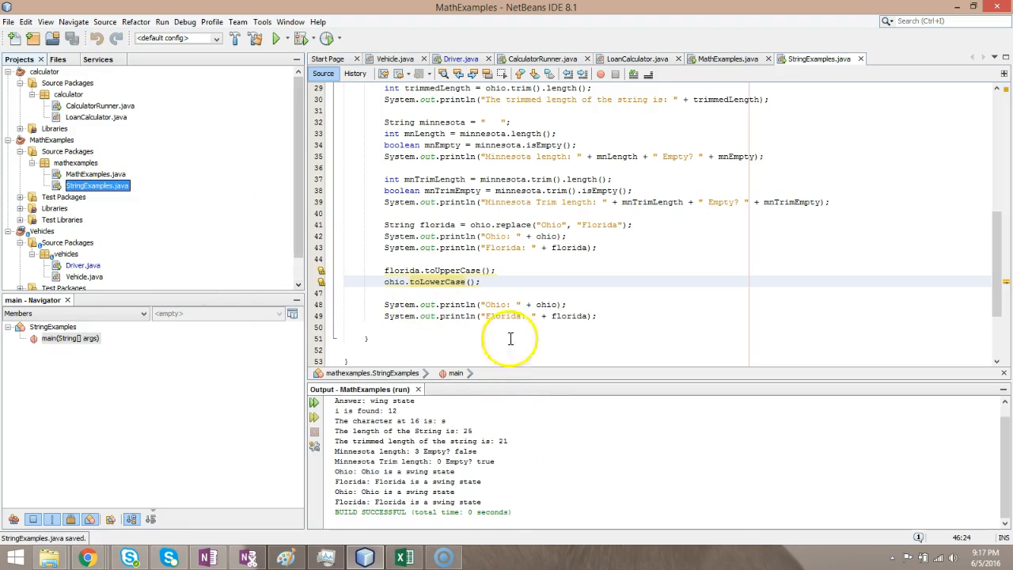
pyautogui.click(410, 271)
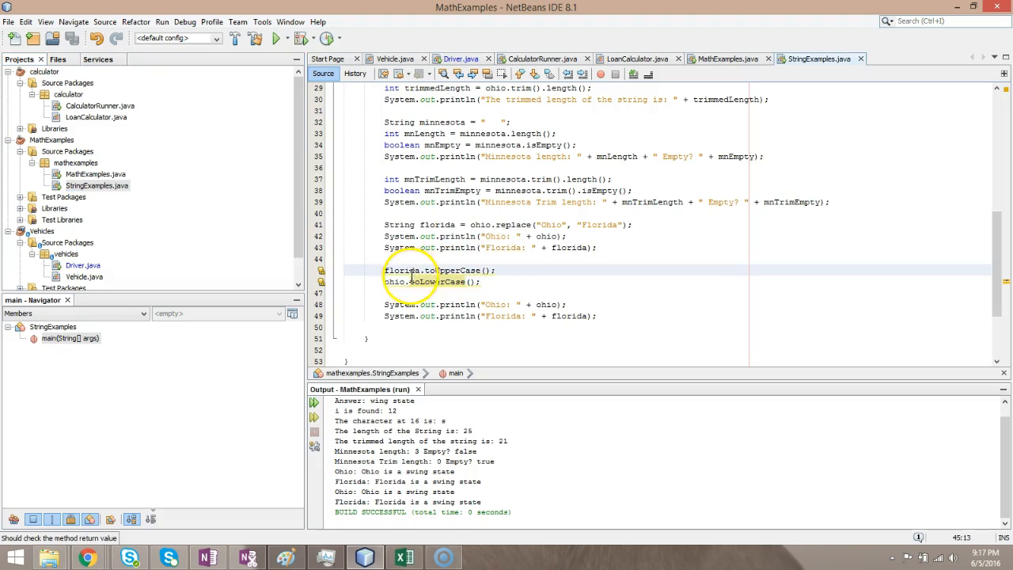
pyautogui.click(395, 283)
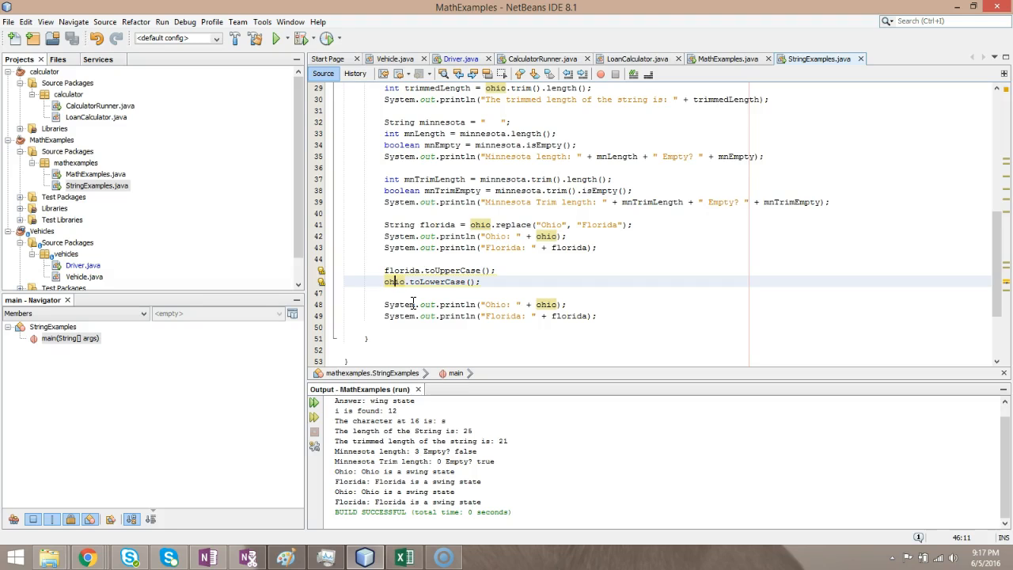
# - Highlight the repeated Ohio and Florida output lines showing the case unchanged
pyautogui.moveTo(473, 471); pyautogui.dragTo(345, 471)
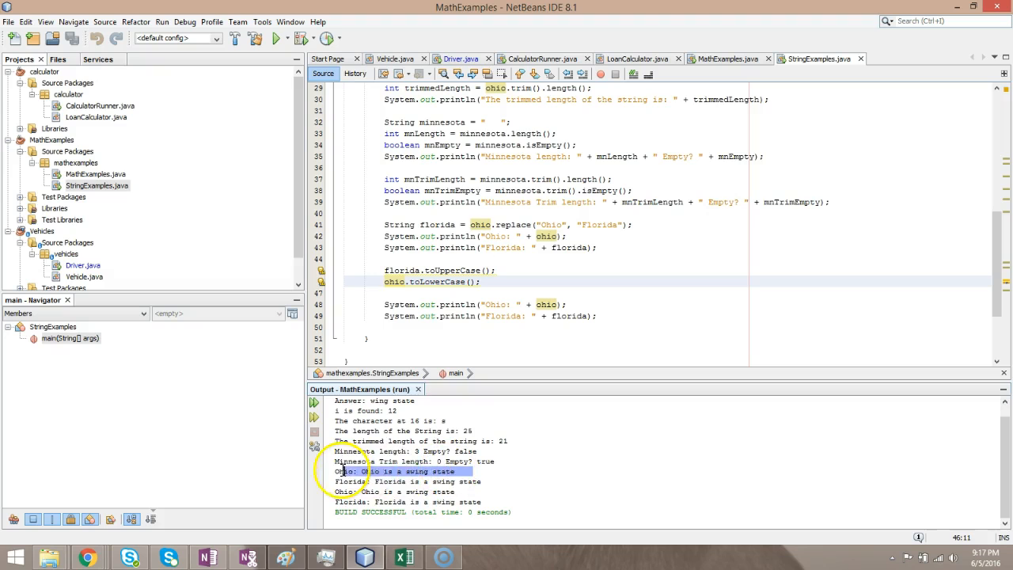
pyautogui.moveTo(463, 492); pyautogui.dragTo(335, 492)
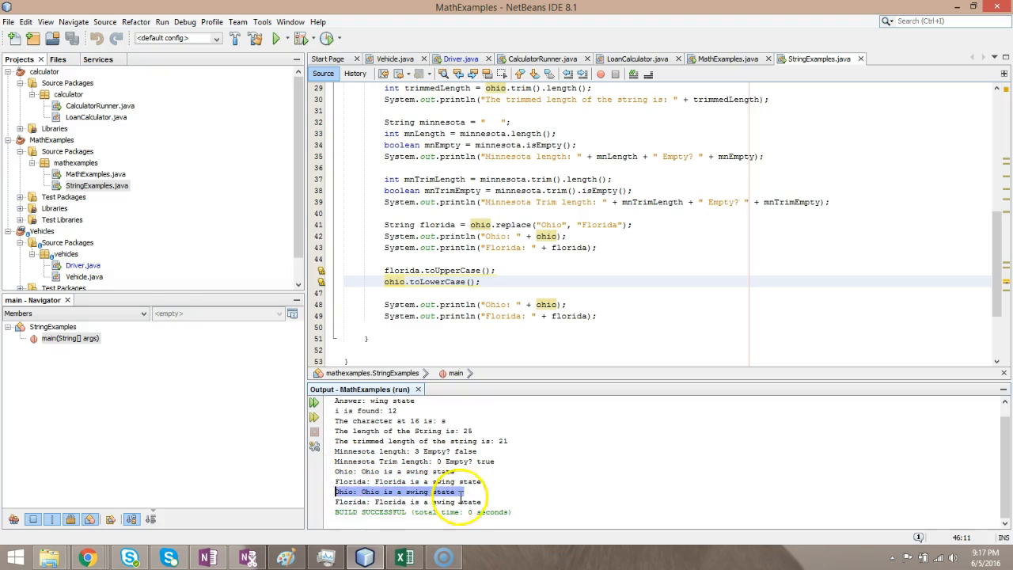
pyautogui.moveTo(483, 481)
pyautogui.mouseDown()
pyautogui.moveTo(337, 481)
pyautogui.moveTo(475, 502)
pyautogui.moveTo(336, 502)
pyautogui.mouseUp()
pyautogui.click(489, 500)
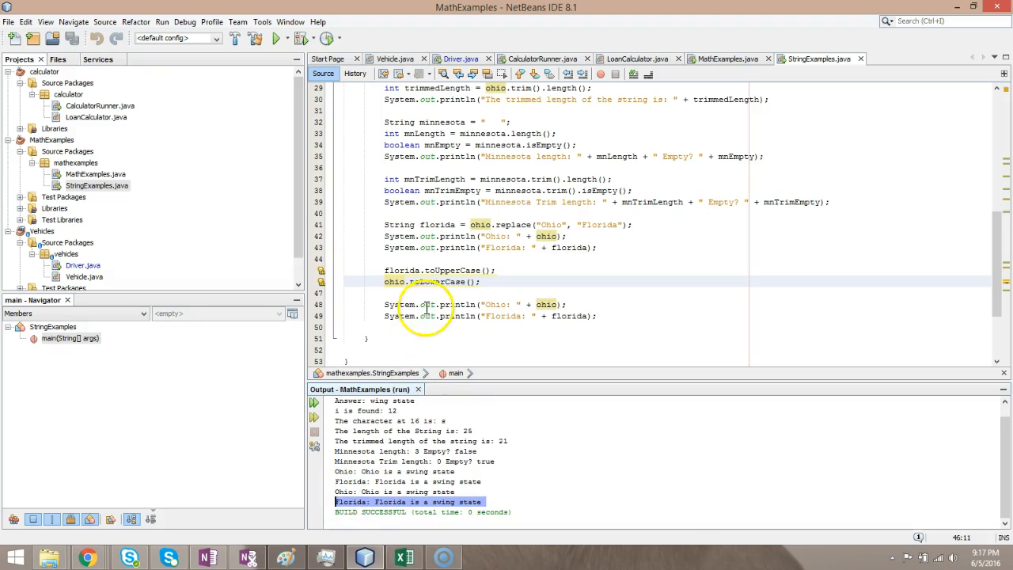
pyautogui.click(405, 270)
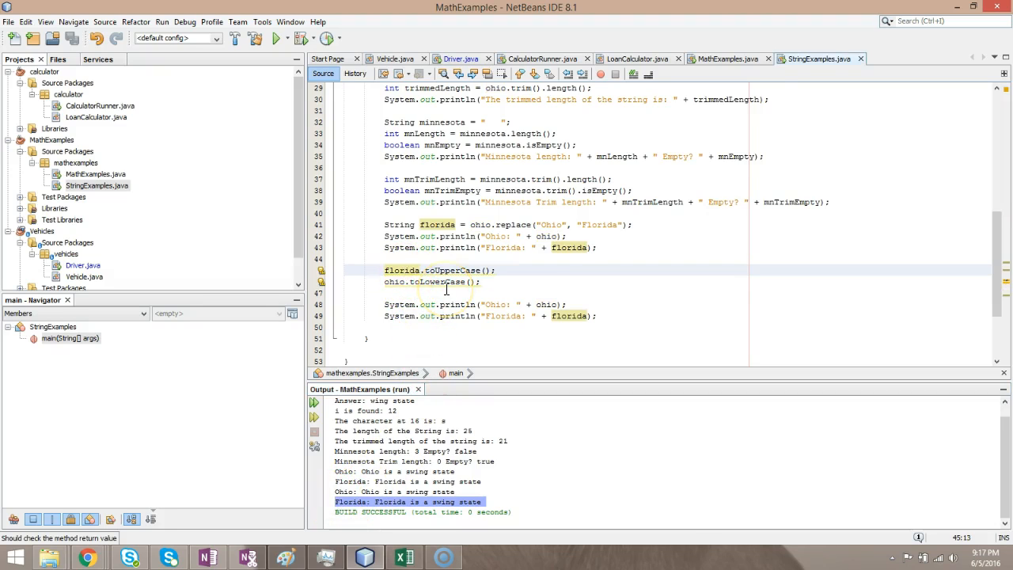
# - Assign the conversions to new variables upperFlorida and lowerOhio via Alt+Enter hints
pyautogui.hotkey('alt', 'Return')
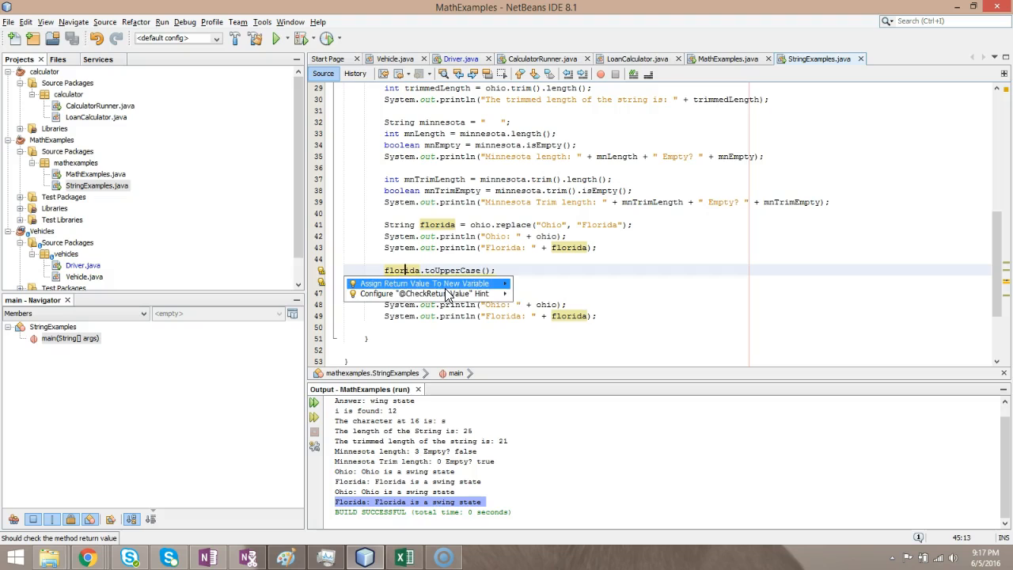
pyautogui.press('Return')
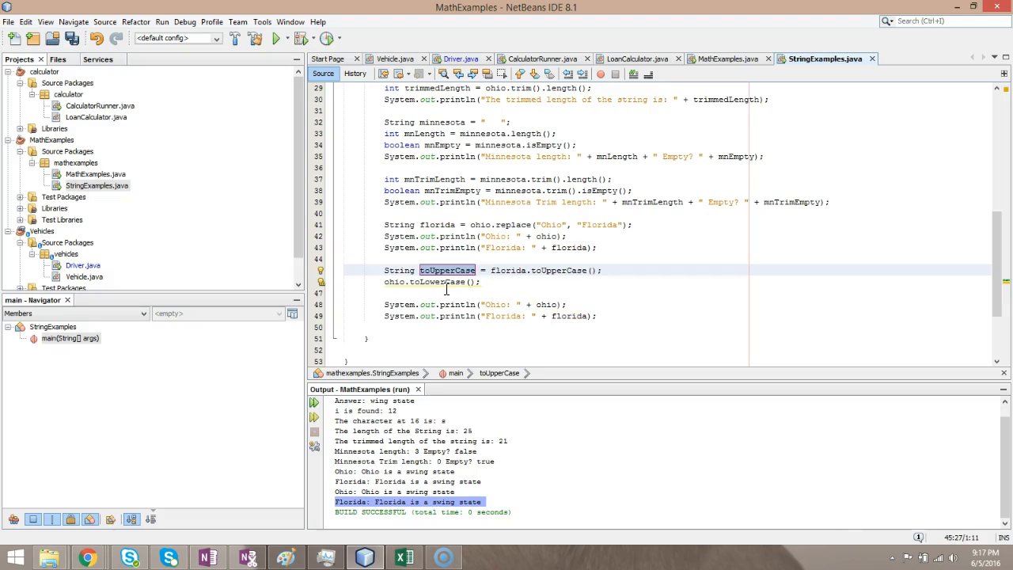
pyautogui.write('upperFl')
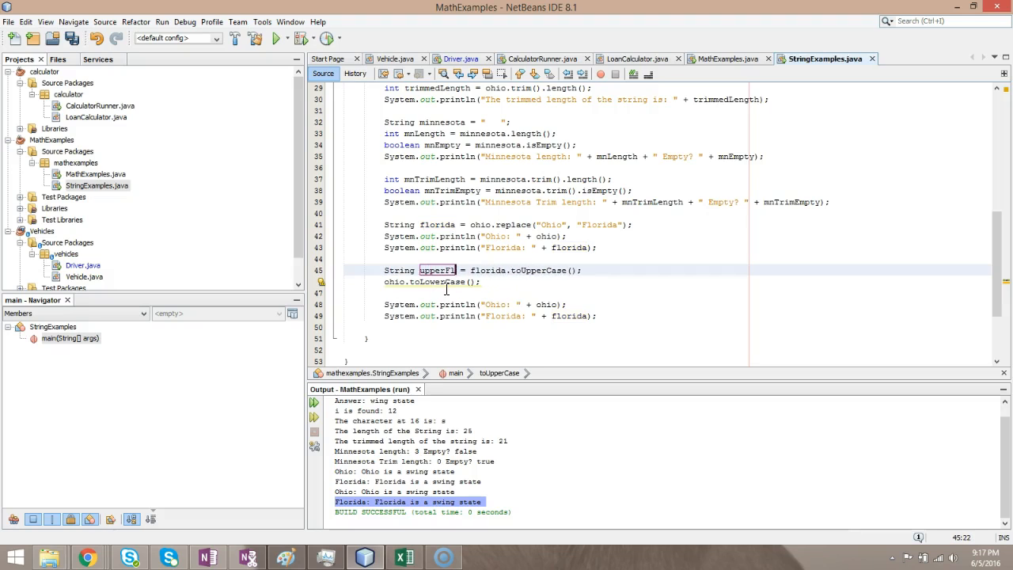
pyautogui.write('orida')
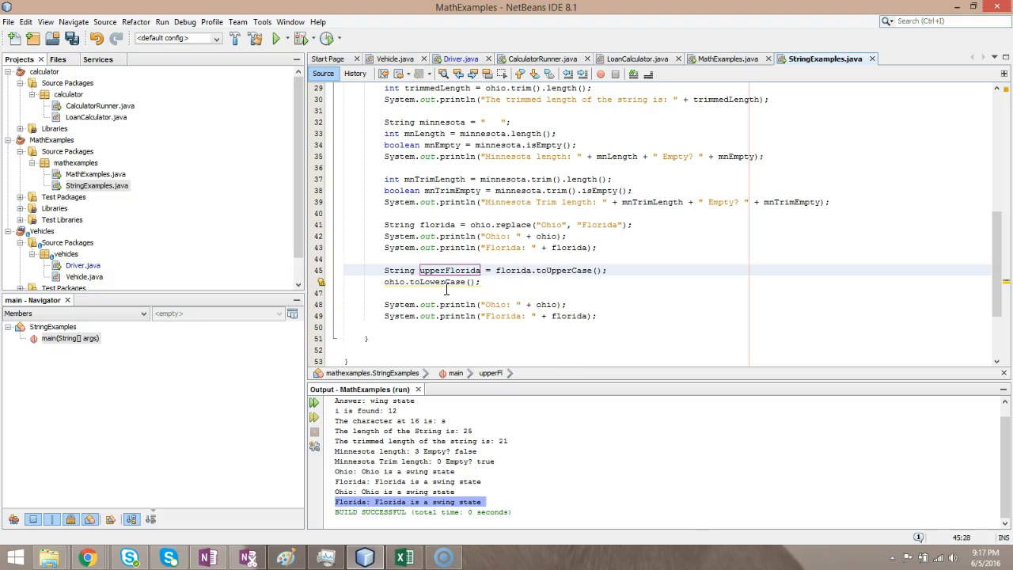
pyautogui.press('Down')
pyautogui.hotkey('alt', 'Return')
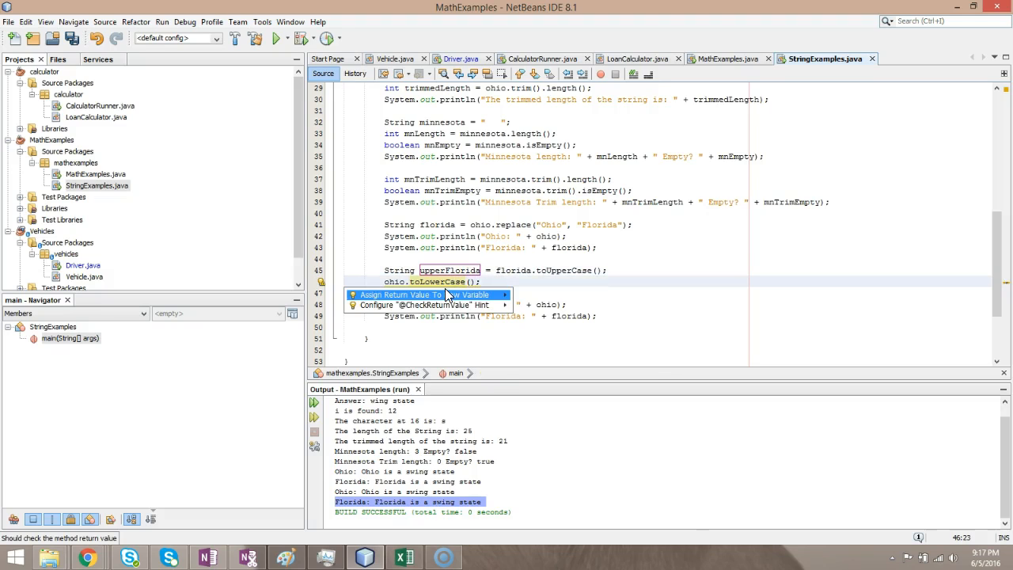
pyautogui.click(447, 294)
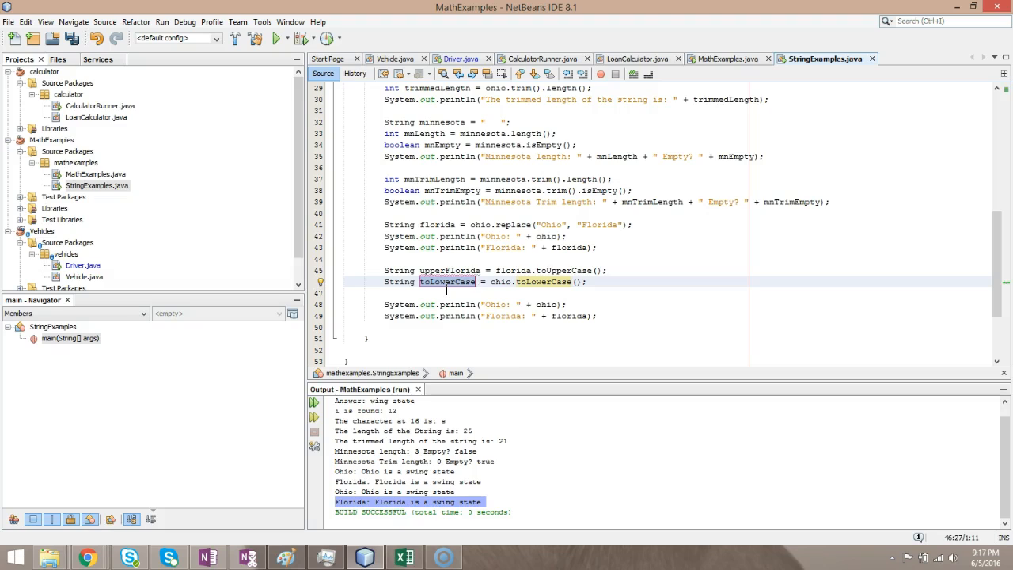
pyautogui.write('l')
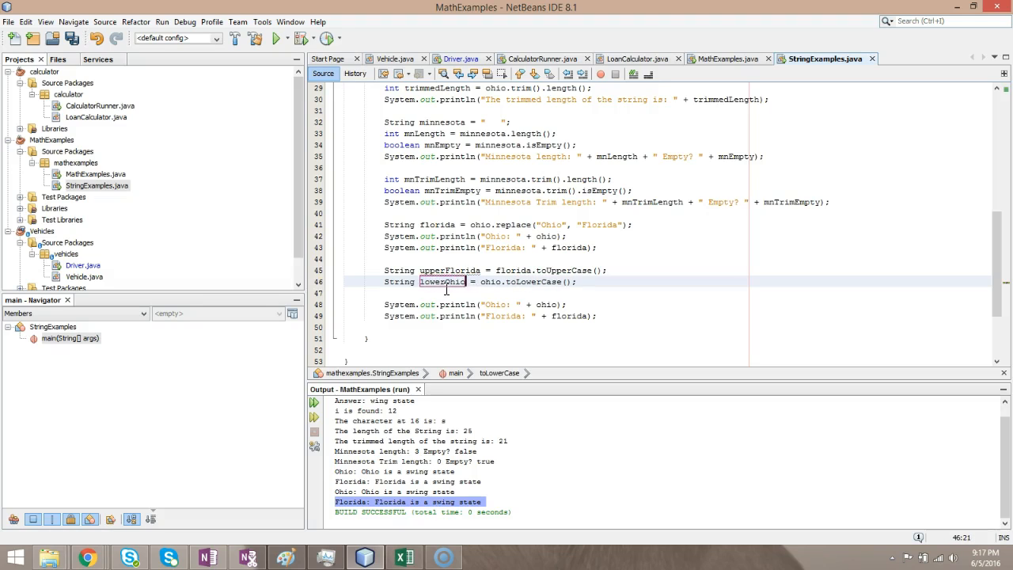
pyautogui.press('Down')
pyautogui.press('Down')
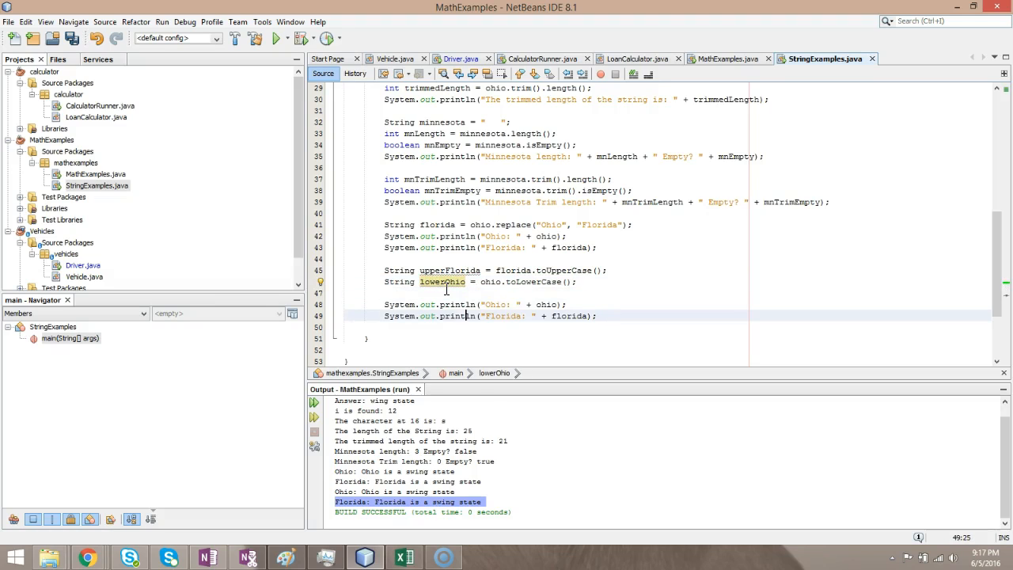
# - Update the println arguments to print upperFlorida and lowerOhio
pyautogui.press('End')
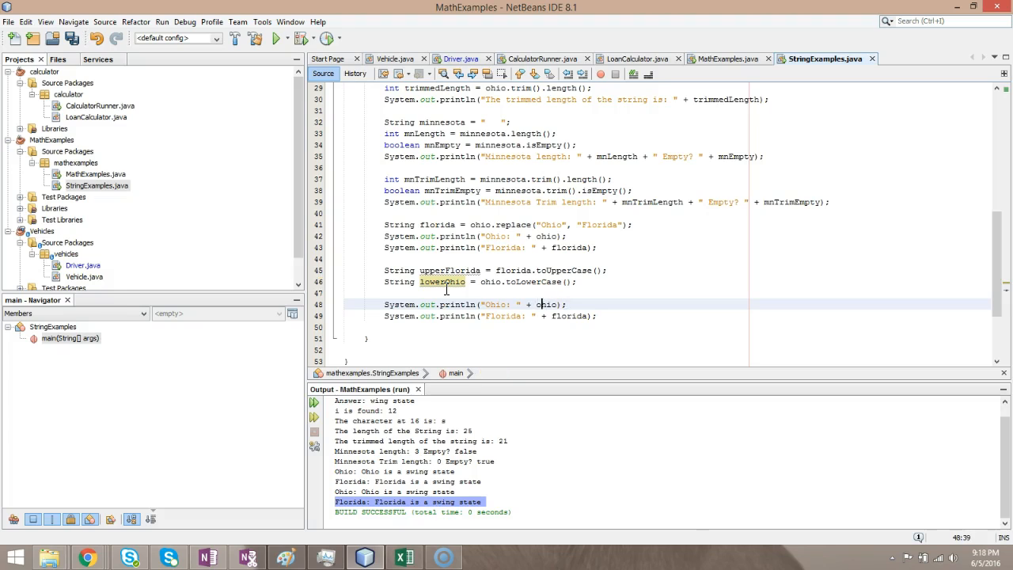
pyautogui.write('lowerO')
pyautogui.press('Down')
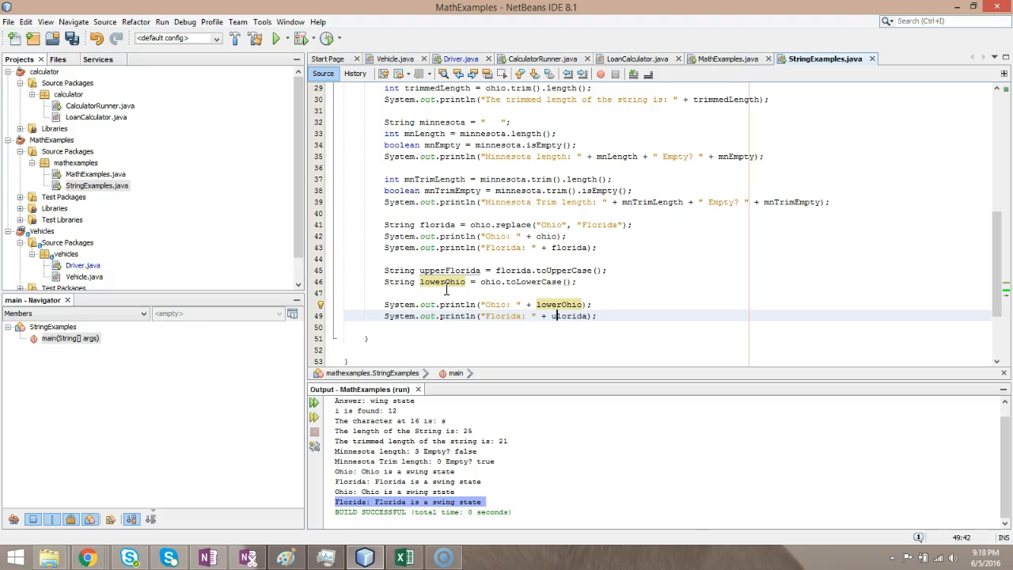
pyautogui.click(71, 38)
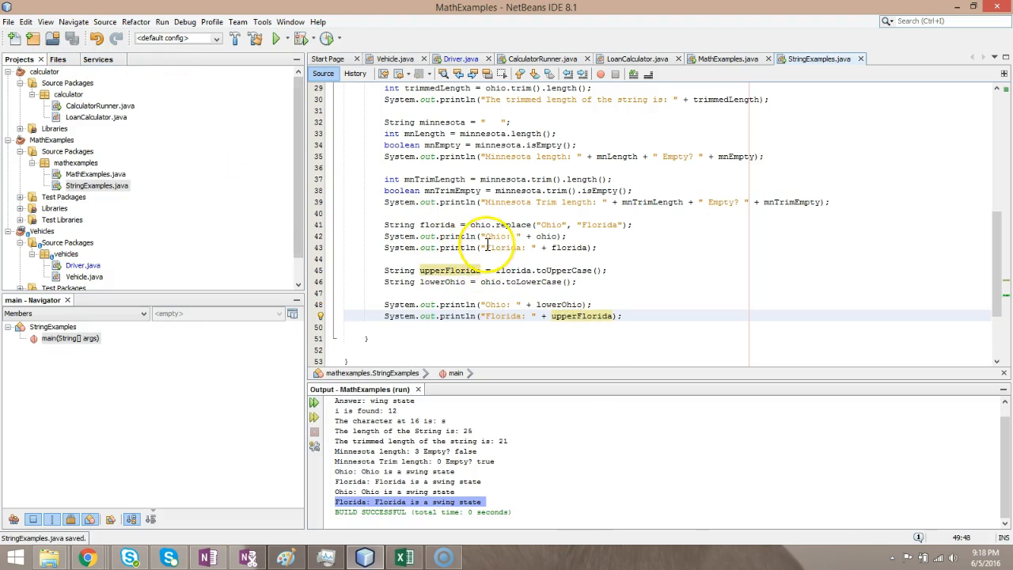
pyautogui.scroll(1, 451, 231)
pyautogui.scroll(-1, 450, 236)
pyautogui.rightClick(123, 188)
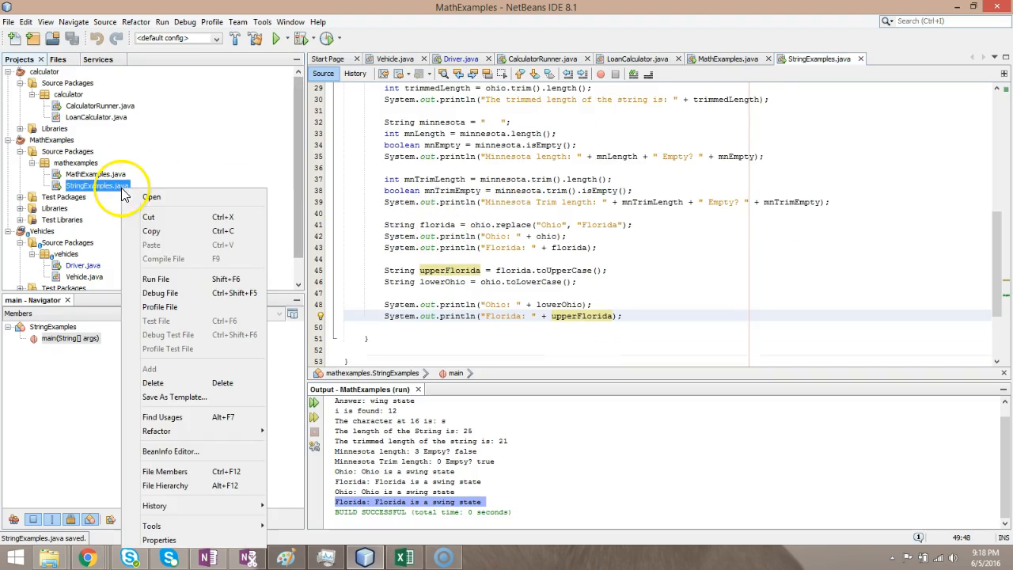
pyautogui.click(179, 282)
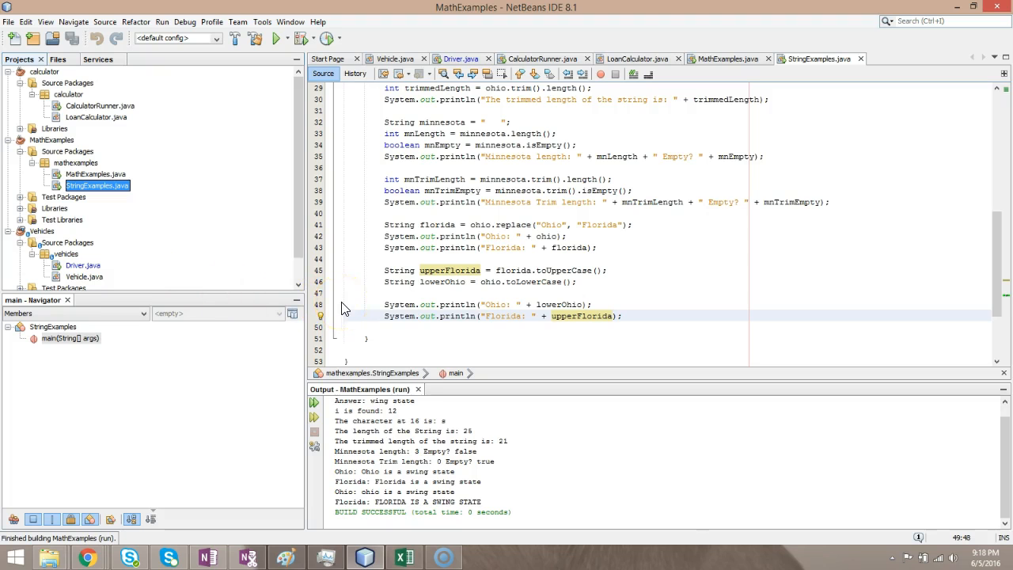
pyautogui.scroll(2, 479, 218)
pyautogui.scroll(1, 479, 218)
pyautogui.scroll(2, 479, 218)
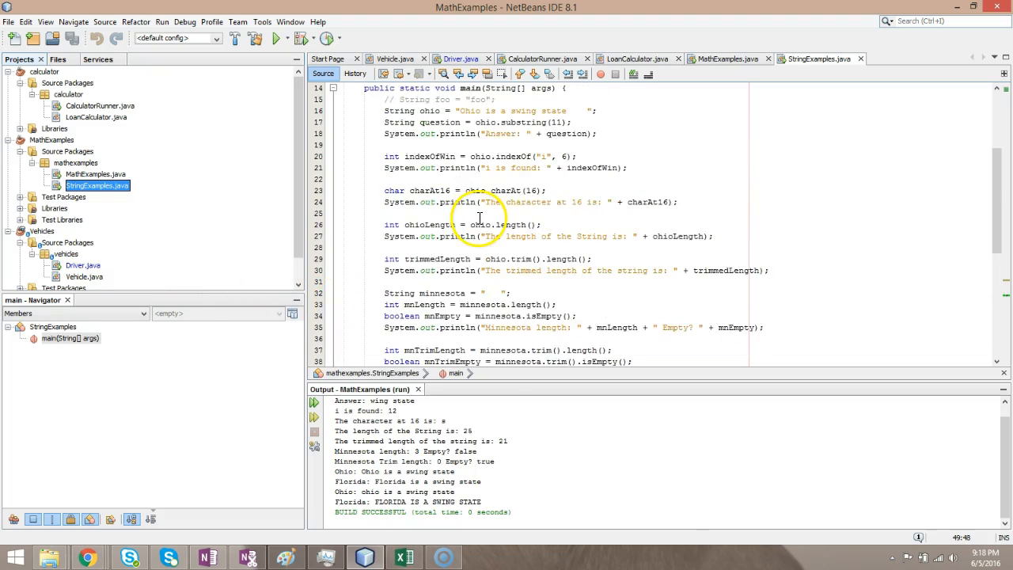
pyautogui.scroll(-5, 479, 218)
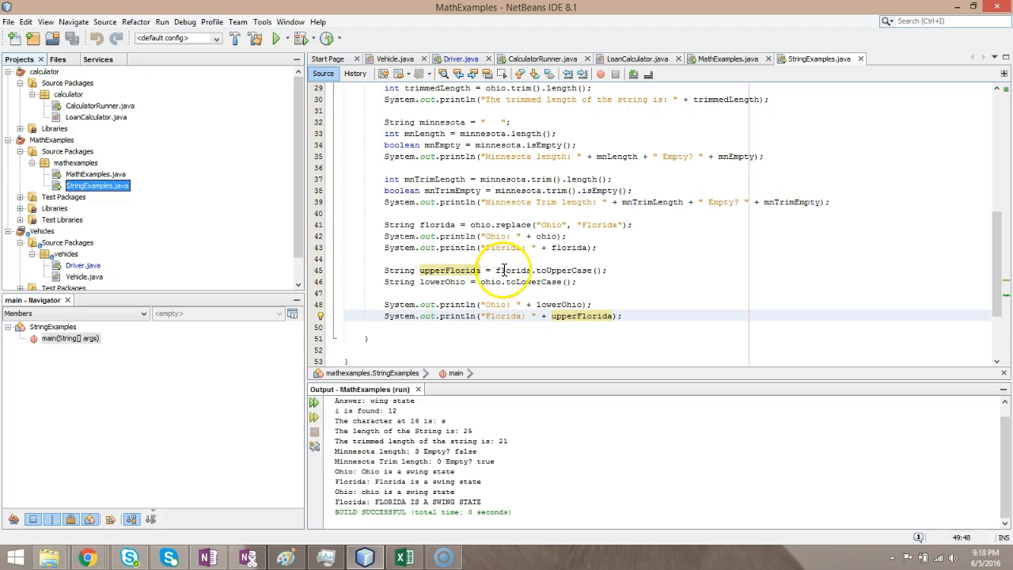
pyautogui.moveTo(497, 270); pyautogui.dragTo(602, 271)
pyautogui.click(603, 270)
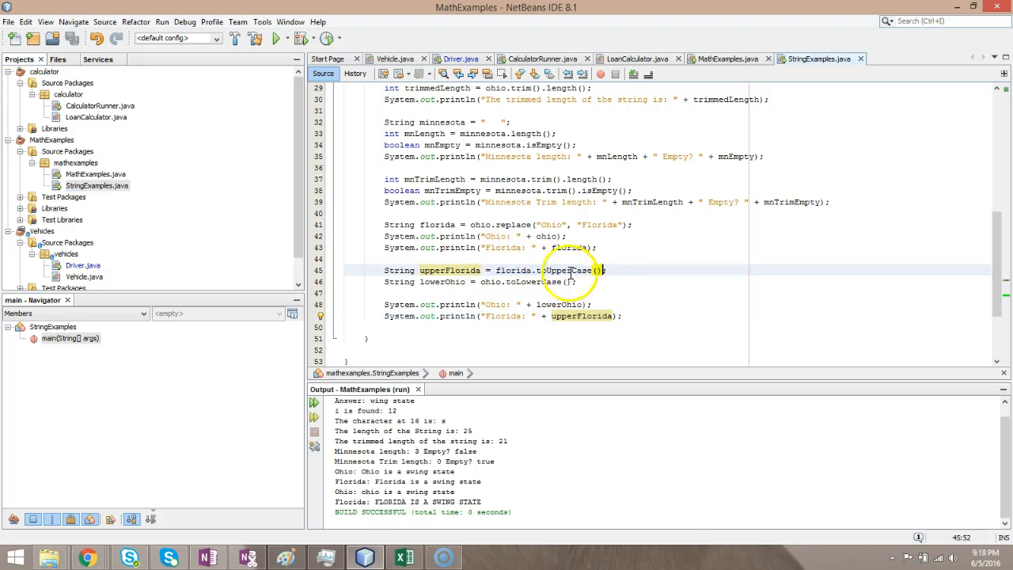
pyautogui.click(483, 271)
pyautogui.moveTo(437, 267); pyautogui.dragTo(426, 266)
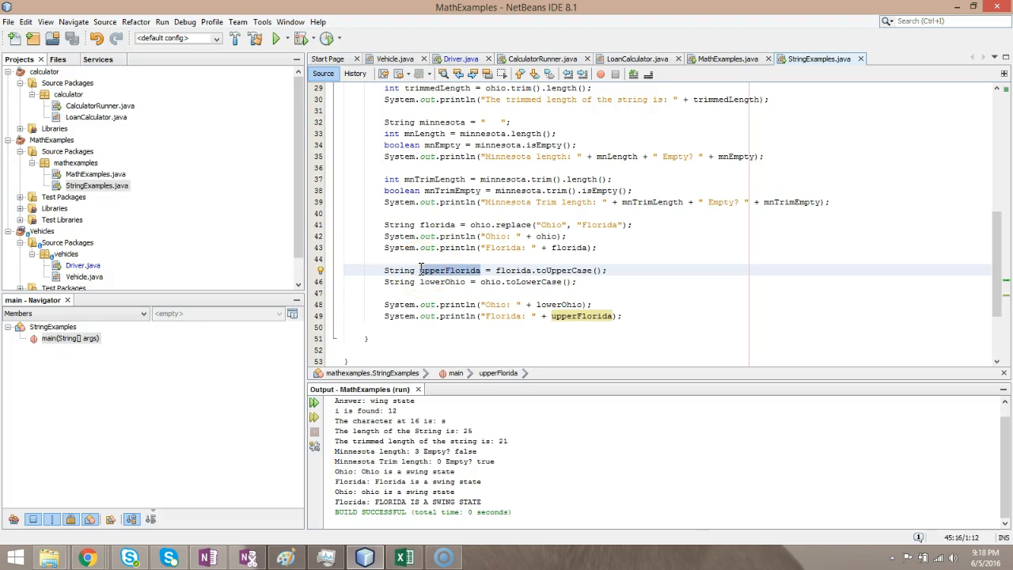
pyautogui.tripleClick(480, 502)
pyautogui.moveTo(481, 502); pyautogui.dragTo(380, 504)
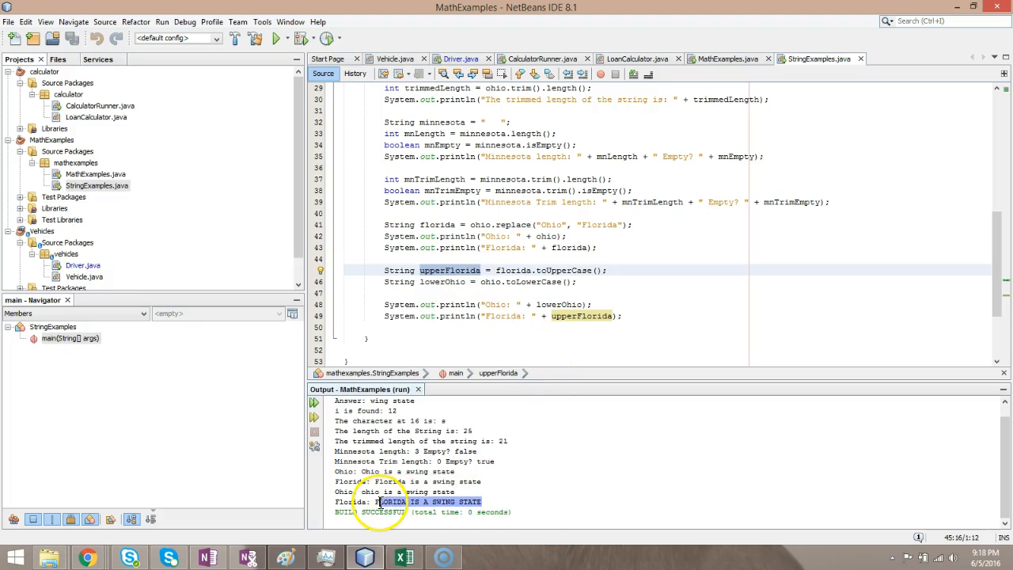
pyautogui.click(443, 282)
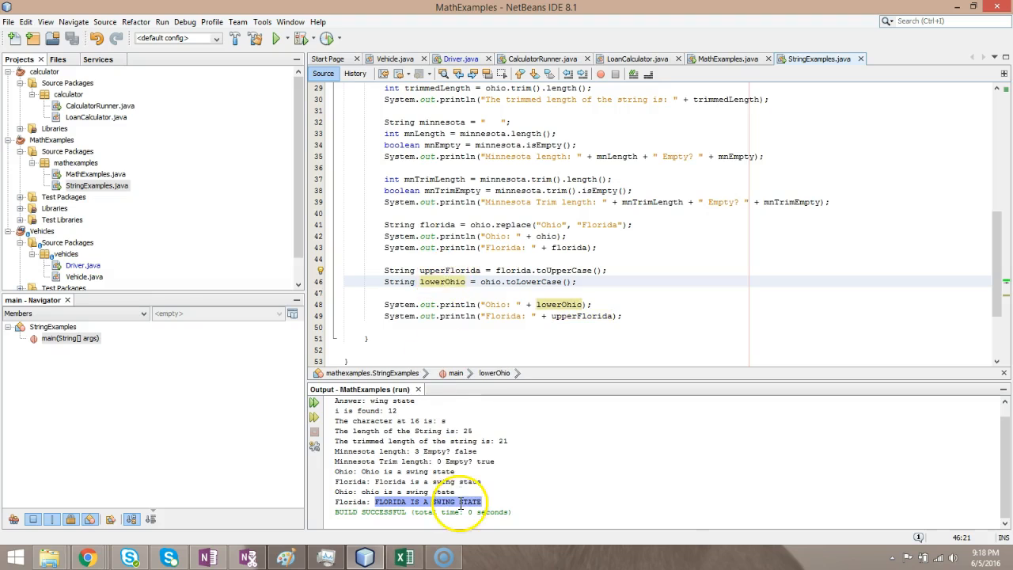
pyautogui.moveTo(456, 492); pyautogui.dragTo(361, 492)
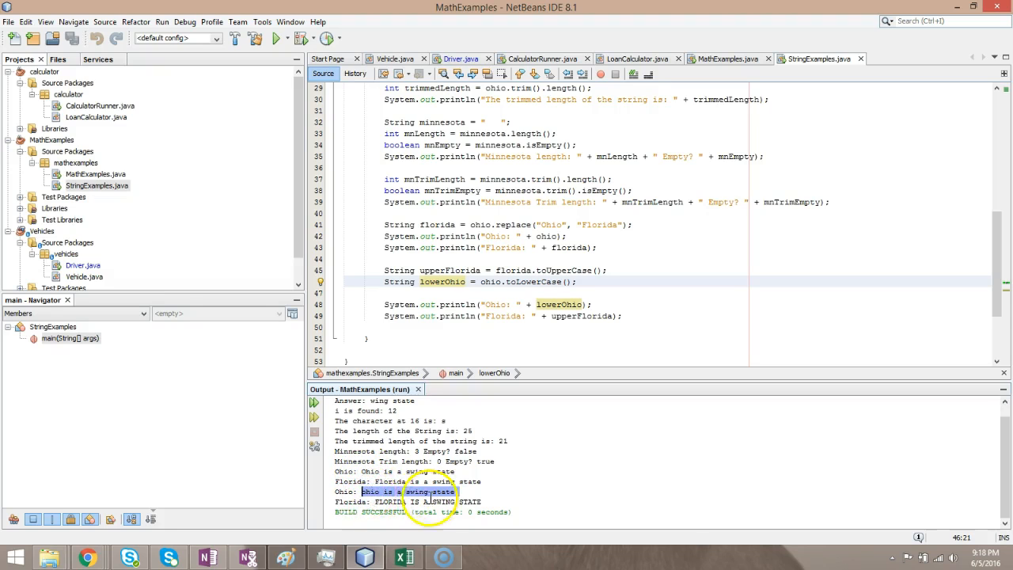
pyautogui.moveTo(375, 502); pyautogui.dragTo(486, 502)
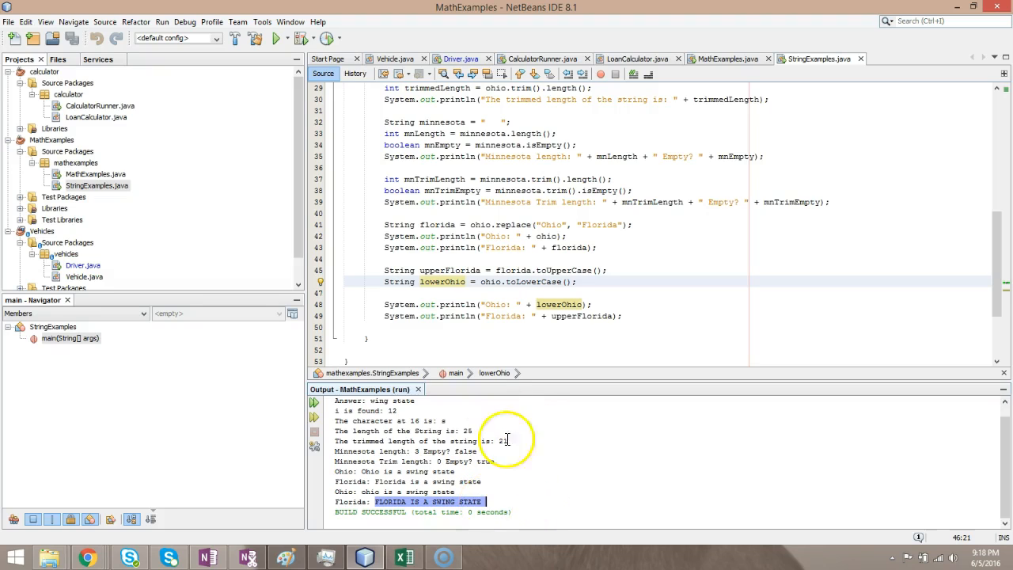
pyautogui.click(575, 317)
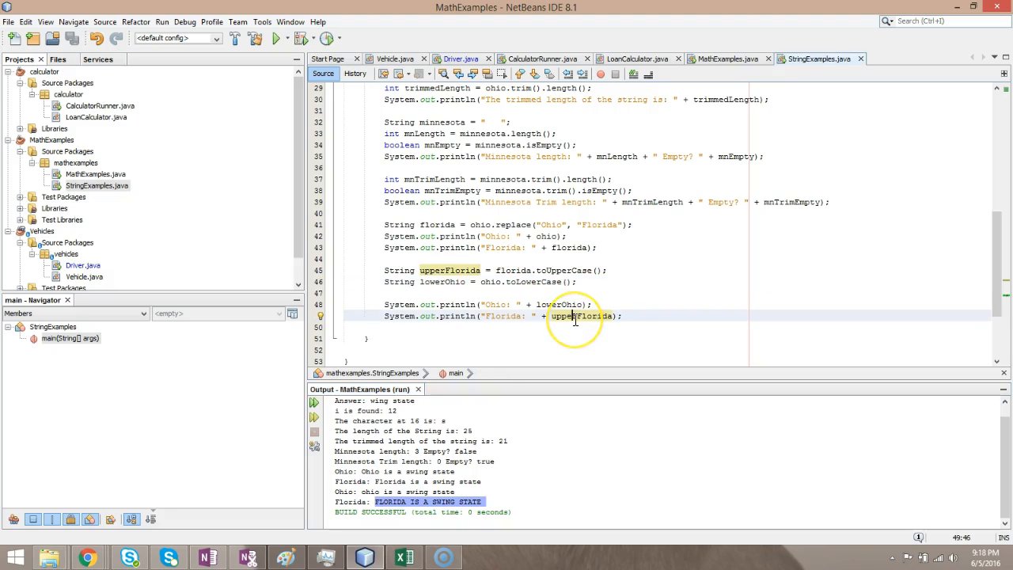
pyautogui.doubleClick(570, 248)
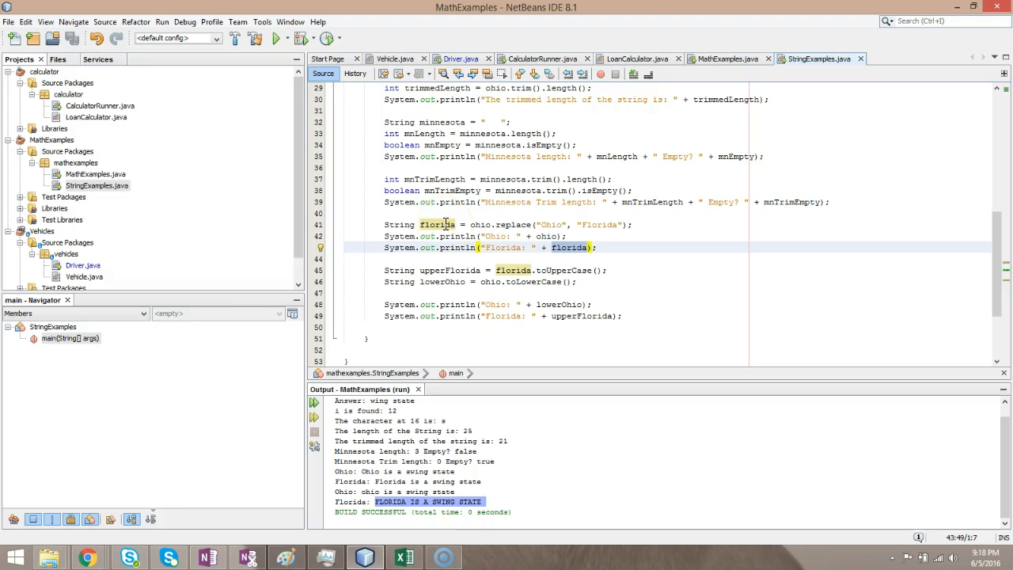
pyautogui.click(608, 250)
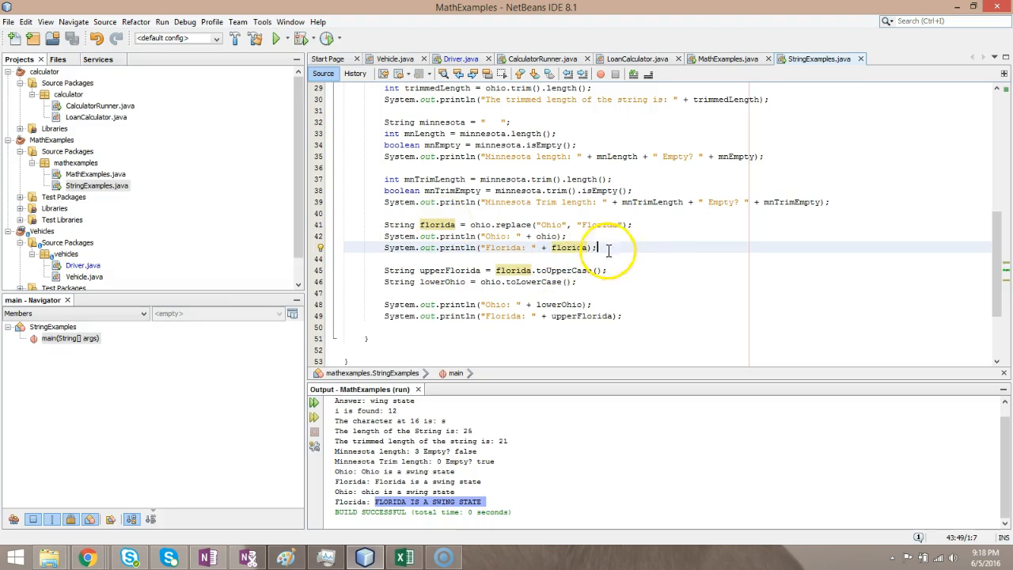
# - Copy the ohio and florida print lines to the end of the method and save the file
pyautogui.hotkey('shift', 'Home')
pyautogui.hotkey('shift', 'Home')
pyautogui.hotkey('shift', 'Up')
pyautogui.scroll(-1, 657, 267)
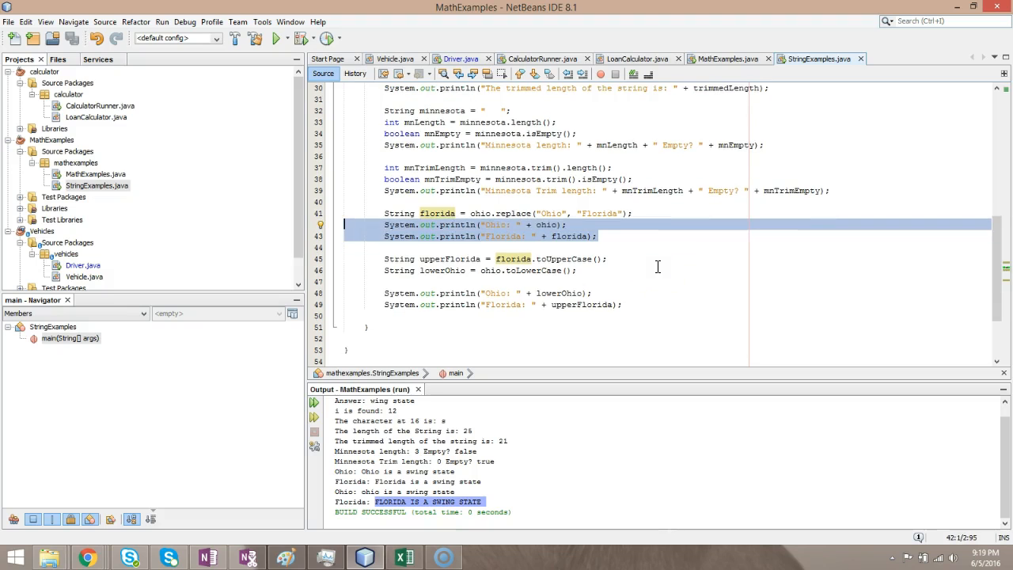
pyautogui.hotkey('ctrl', 'c')
pyautogui.press('Down')
pyautogui.press('Down')
pyautogui.press('Down')
pyautogui.press('Down')
pyautogui.press('Down')
pyautogui.press('Down')
pyautogui.hotkey('ctrl', 'v')
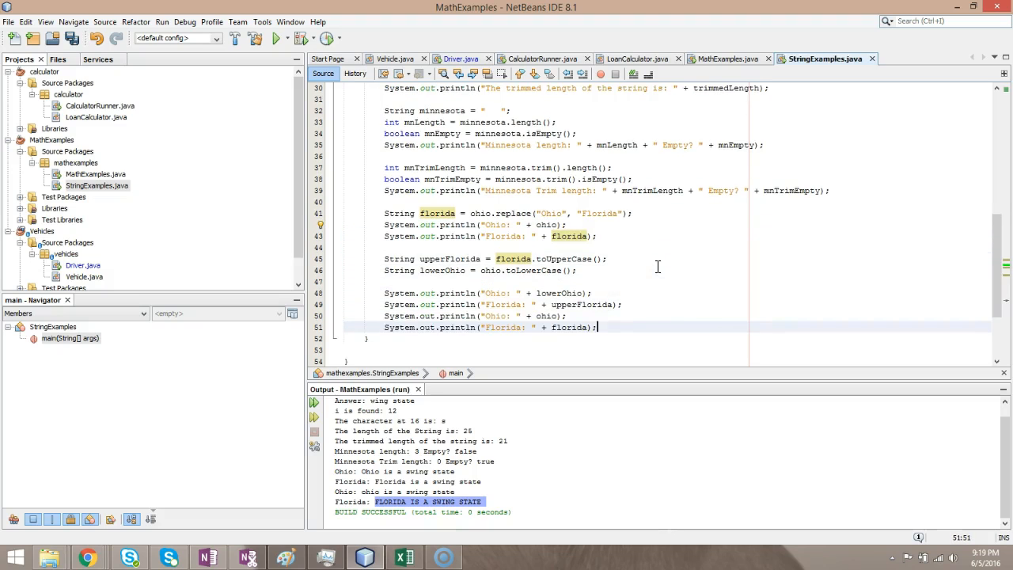
pyautogui.click(72, 38)
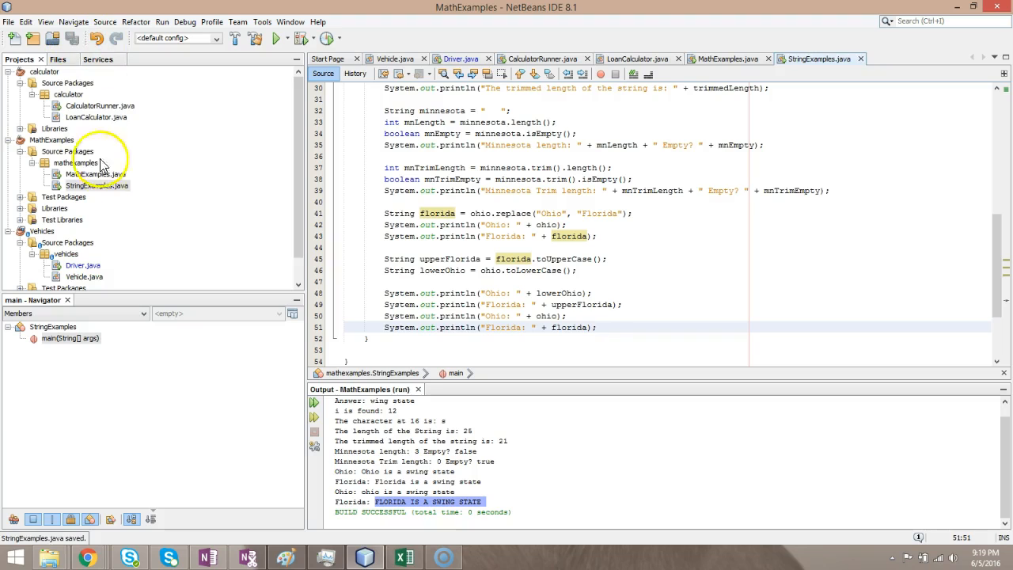
# - Run StringExamples.java and highlight the uppercase FLORIDA IS A SWING STATE output
pyautogui.rightClick(112, 186)
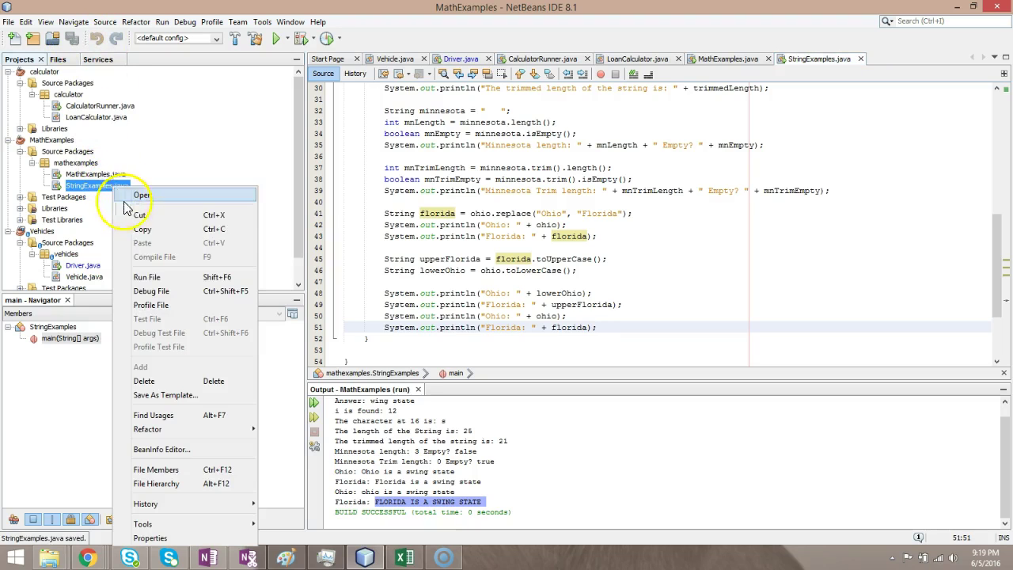
pyautogui.click(147, 277)
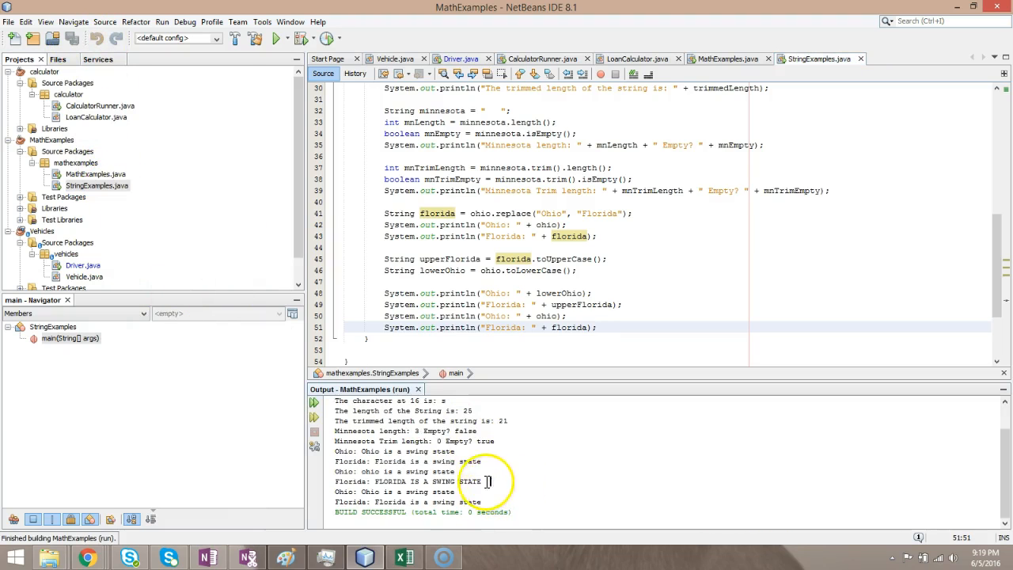
pyautogui.moveTo(488, 482); pyautogui.dragTo(375, 483)
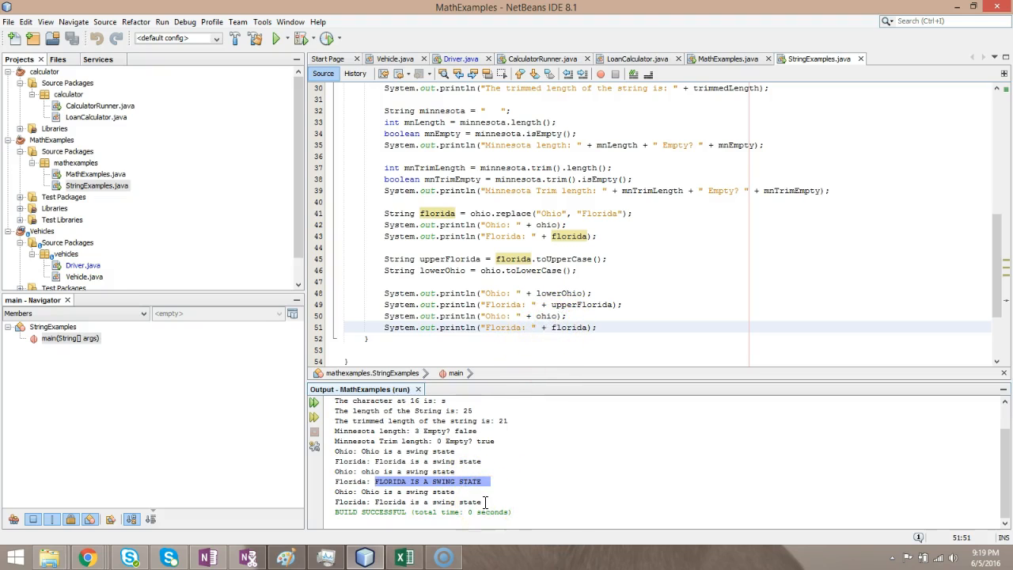
pyautogui.click(491, 441)
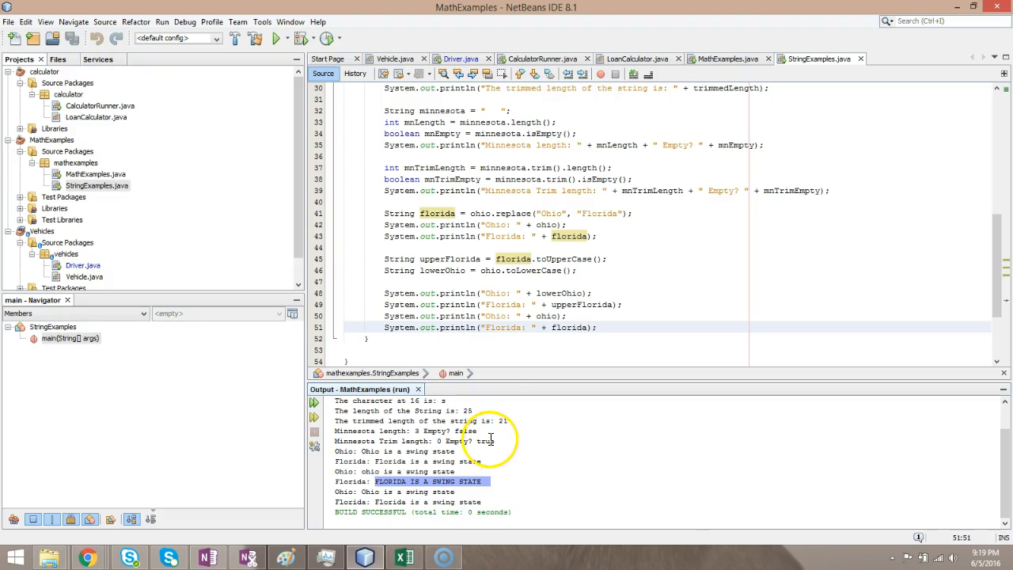
# - Review the toLowerCase line and the uses of the upperFlorida variable
pyautogui.click(552, 262)
pyautogui.click(552, 271)
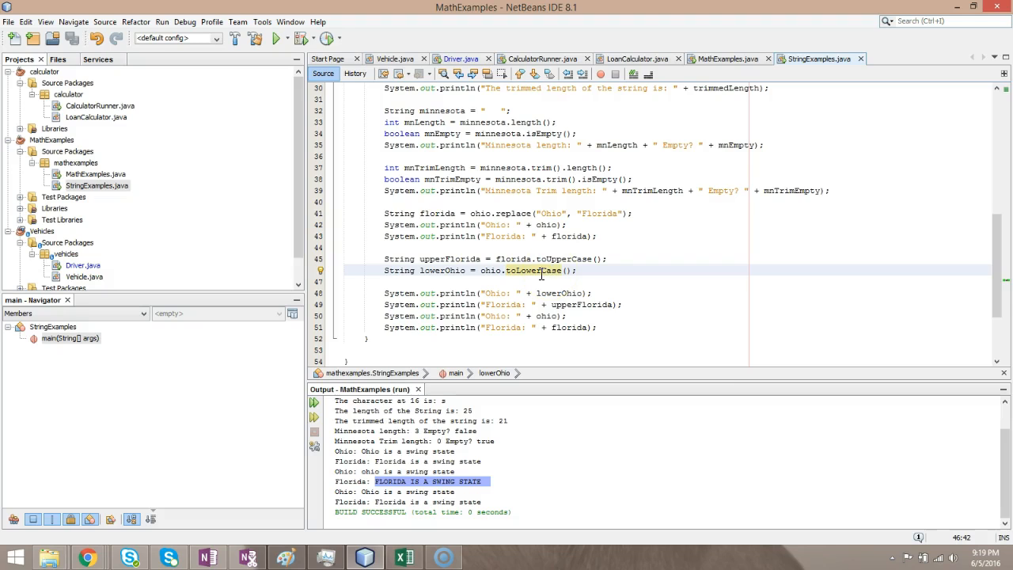
pyautogui.moveTo(480, 259); pyautogui.dragTo(425, 259)
pyautogui.click(421, 259)
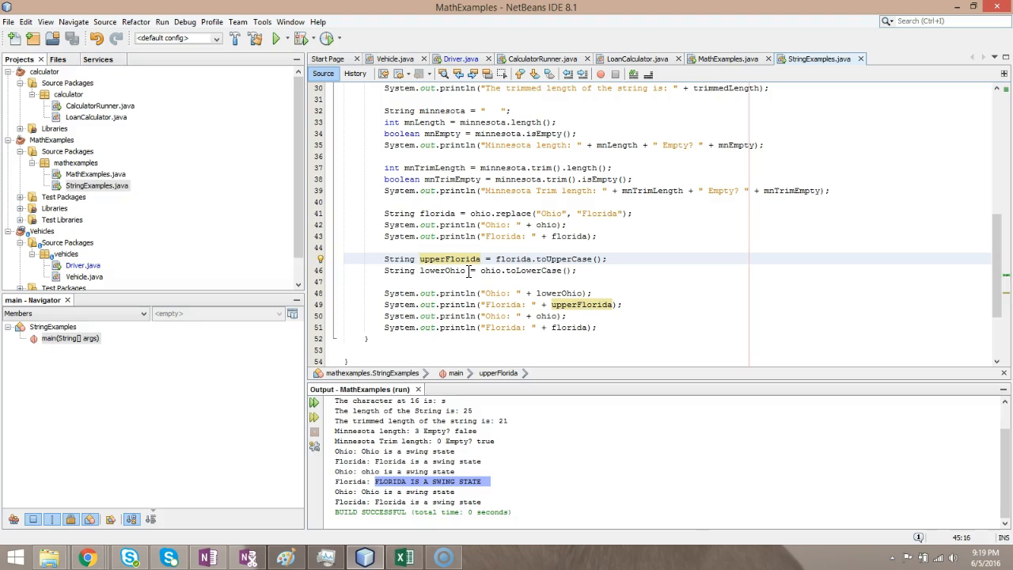
pyautogui.scroll(2, 470, 270)
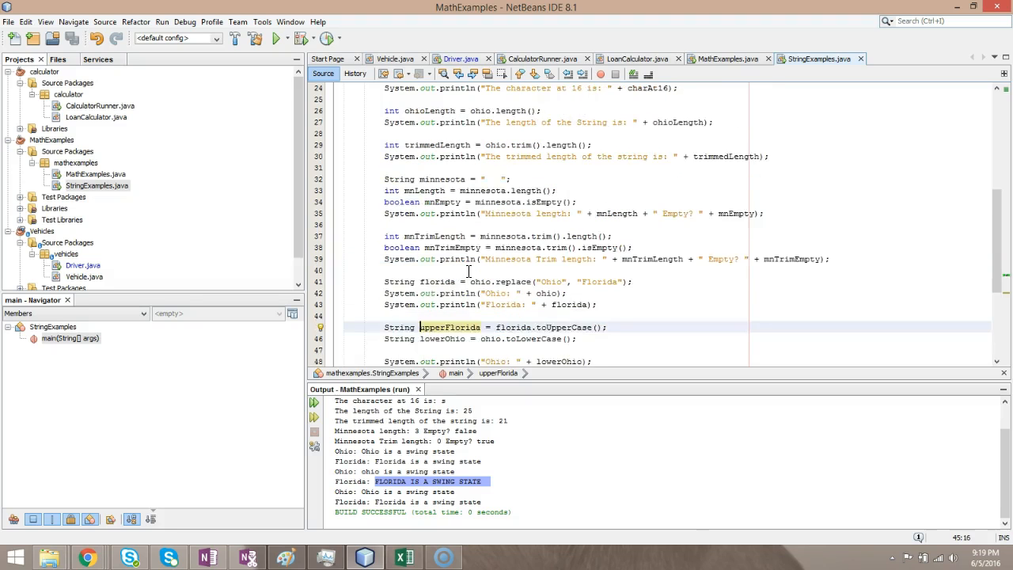
pyautogui.scroll(3, 469, 270)
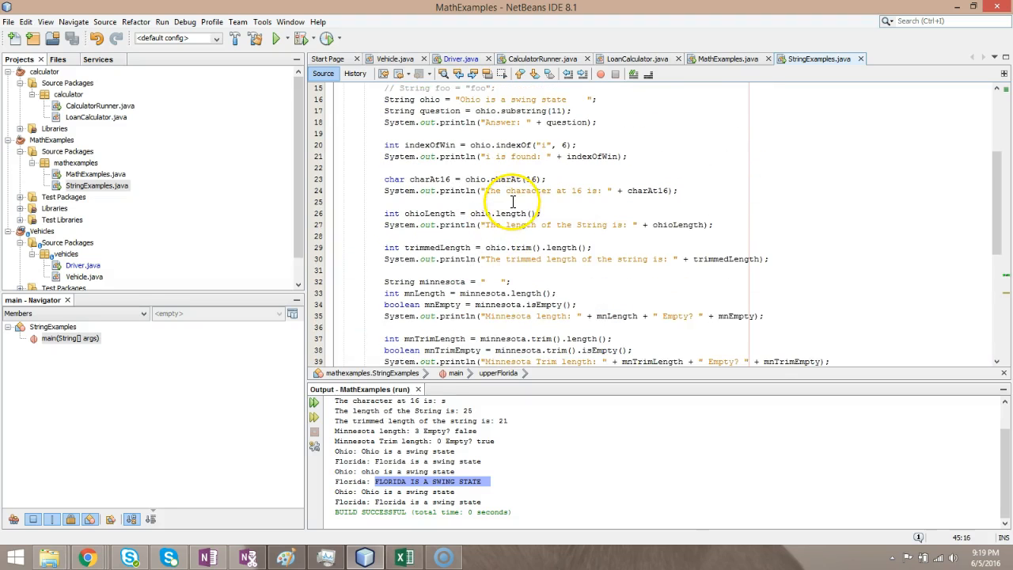
pyautogui.scroll(1, 514, 194)
pyautogui.click(544, 179)
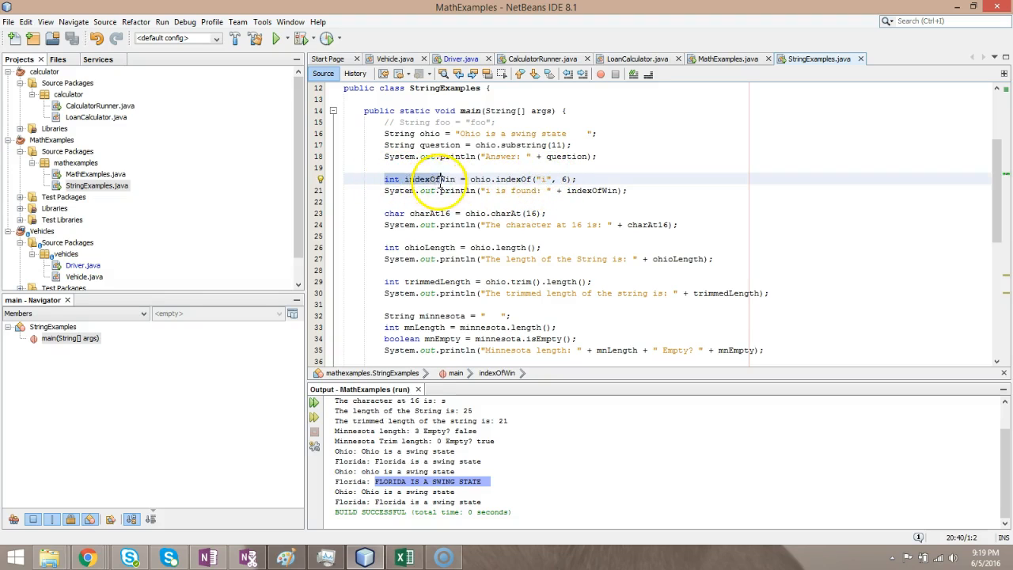
pyautogui.moveTo(383, 179); pyautogui.dragTo(463, 191)
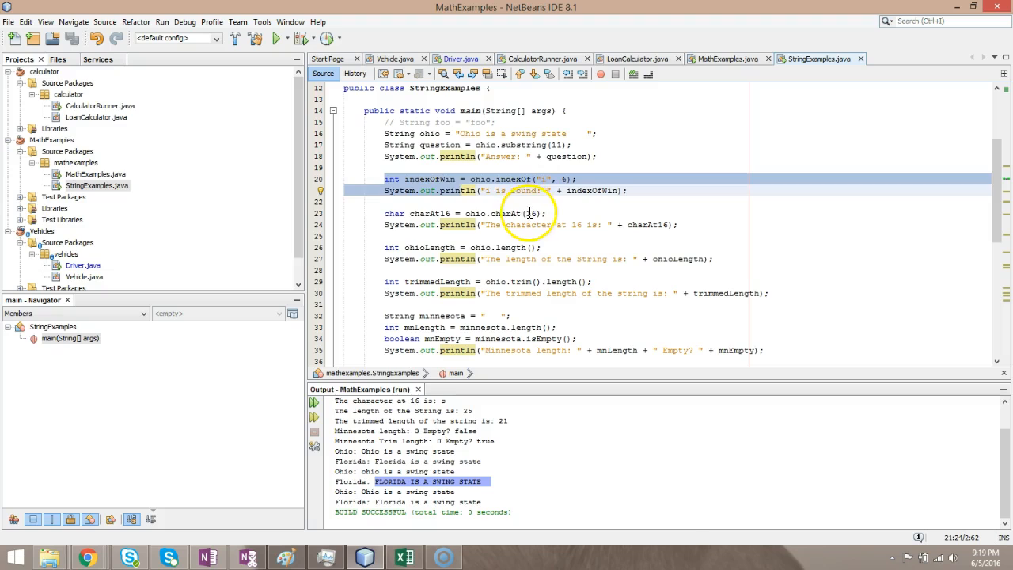
pyautogui.click(534, 213)
pyautogui.click(406, 213)
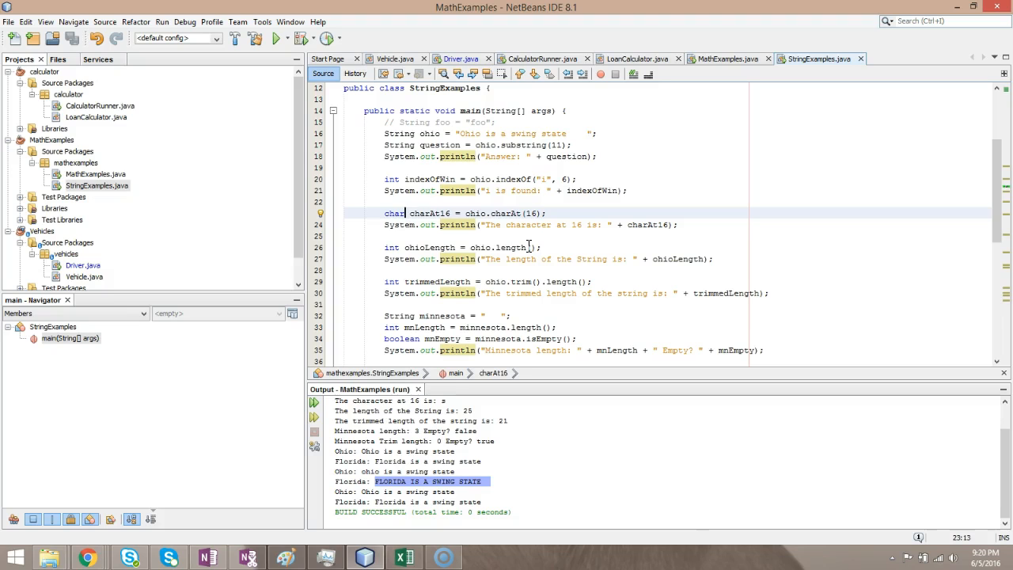
pyautogui.scroll(-2, 499, 301)
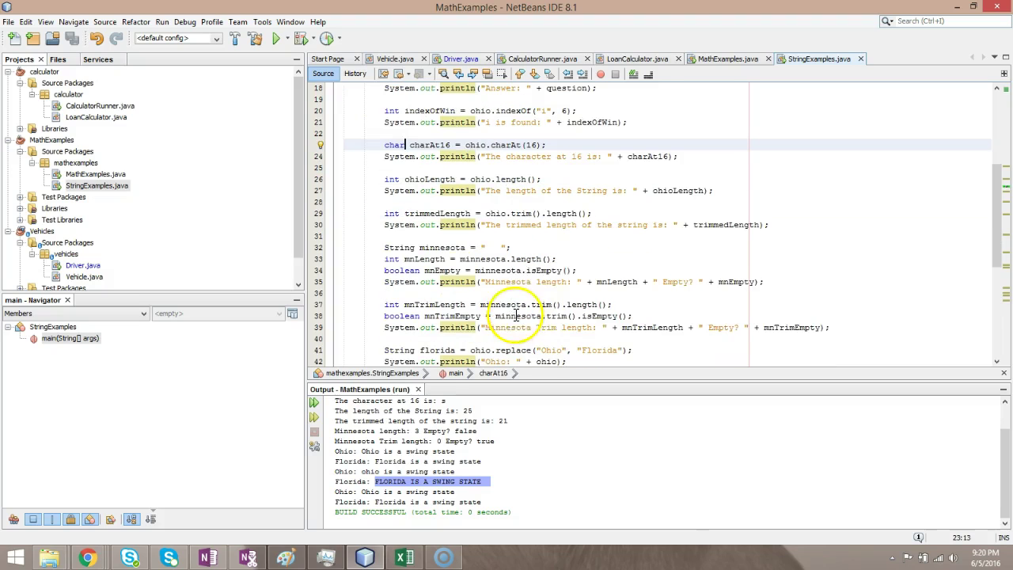
pyautogui.click(575, 270)
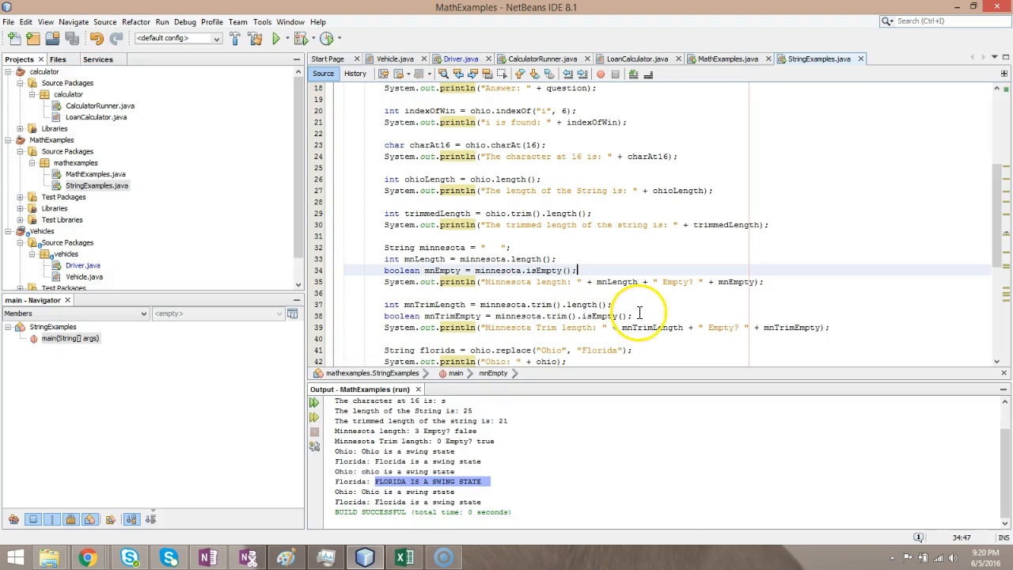
pyautogui.moveTo(536, 315); pyautogui.dragTo(629, 316)
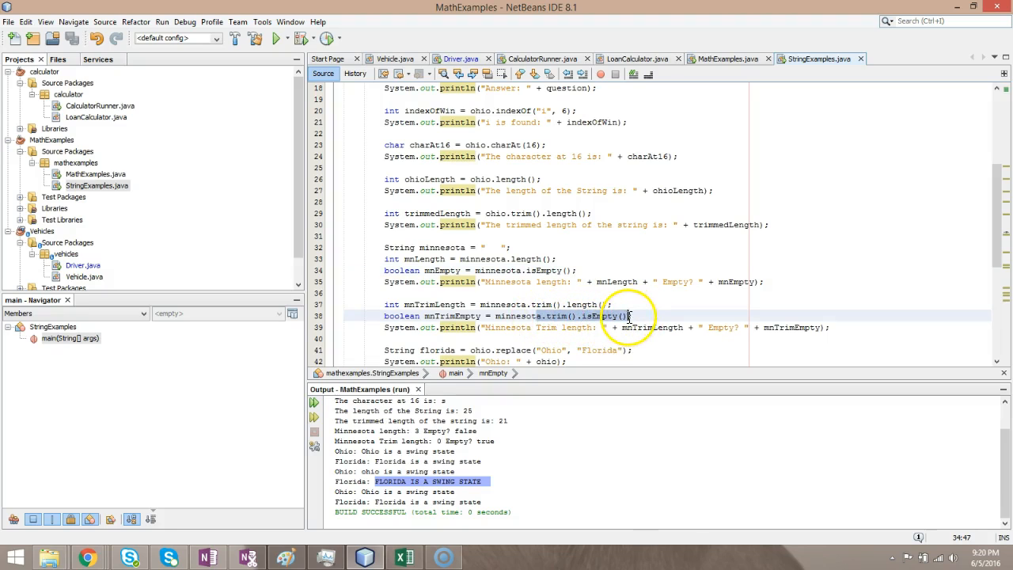
pyautogui.click(566, 316)
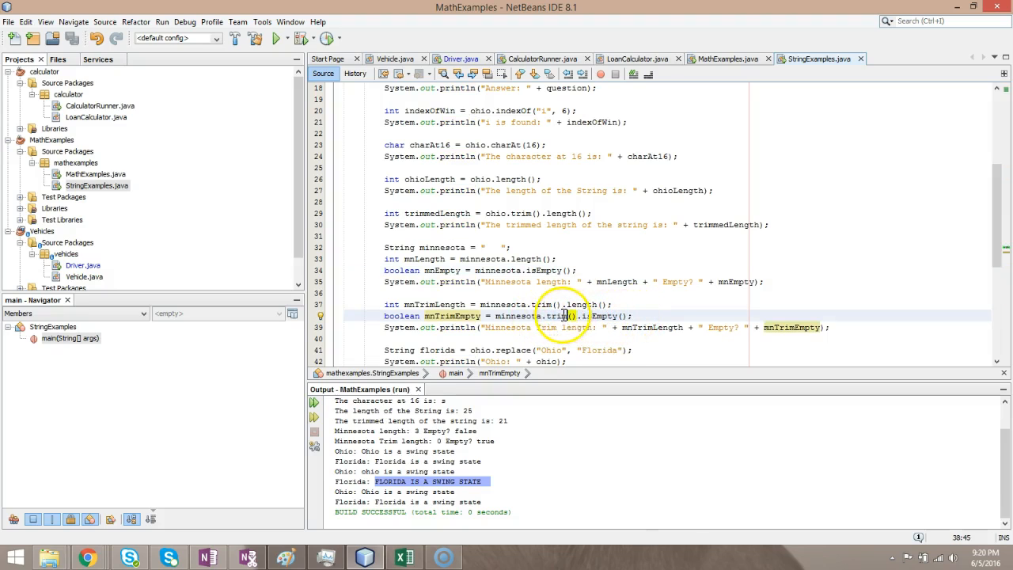
pyautogui.moveTo(543, 316); pyautogui.dragTo(629, 316)
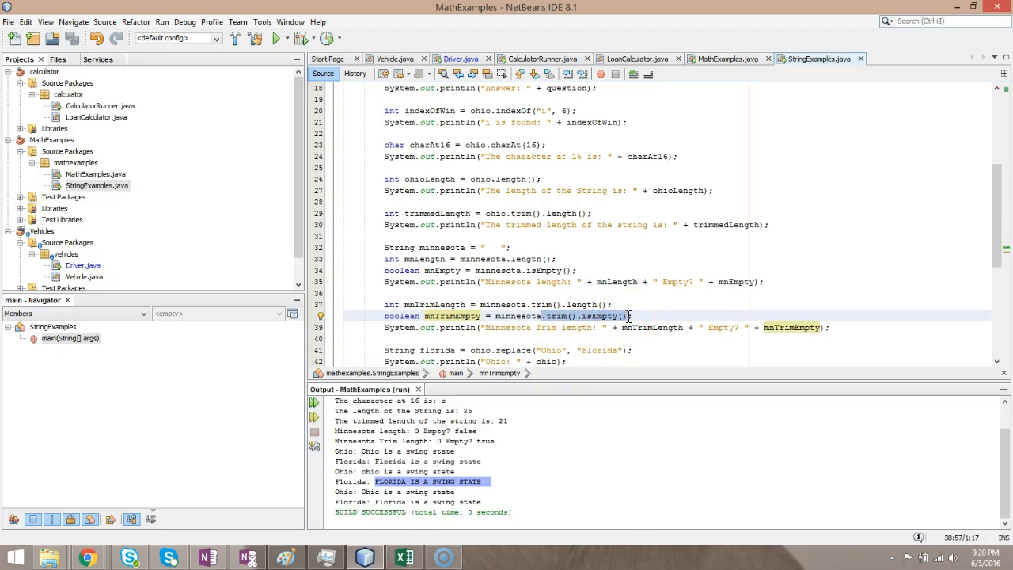
pyautogui.click(573, 316)
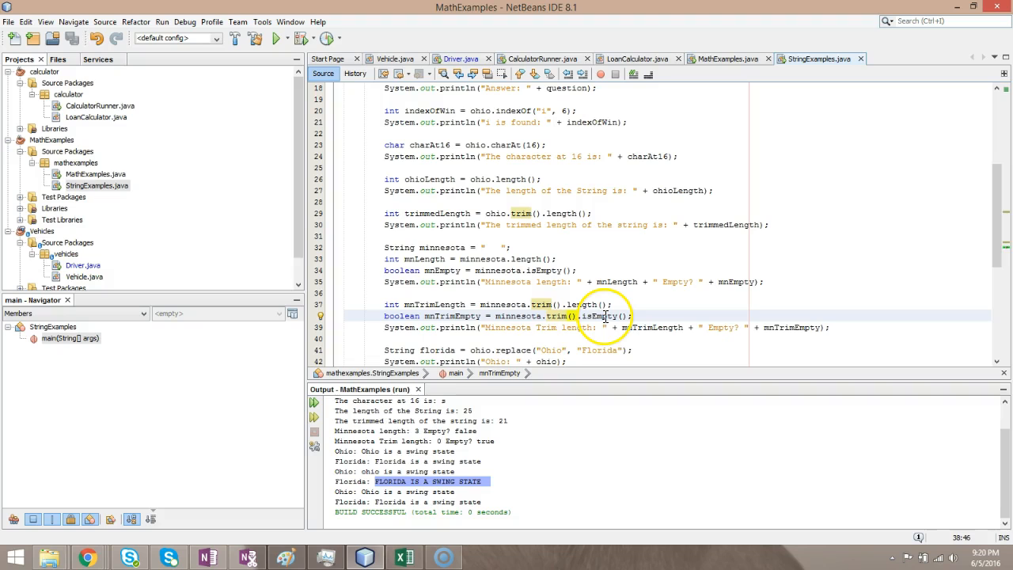
pyautogui.click(539, 316)
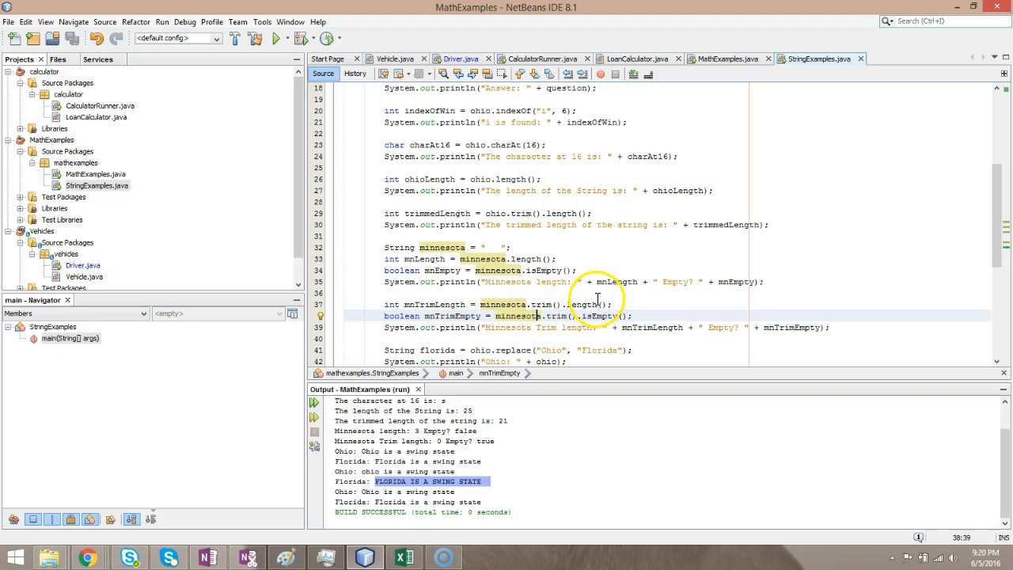
pyautogui.scroll(-2, 598, 298)
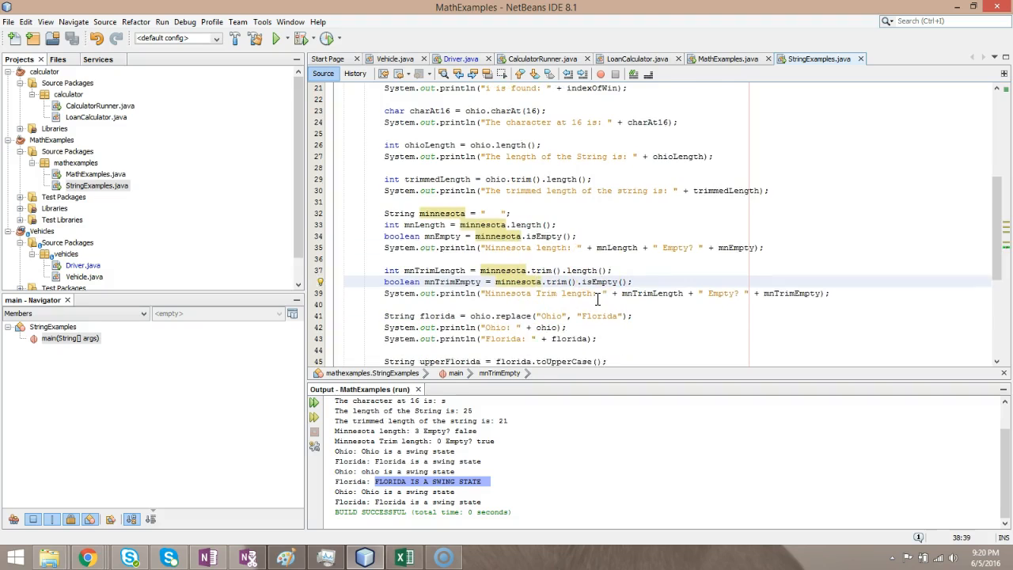
pyautogui.scroll(-2, 598, 298)
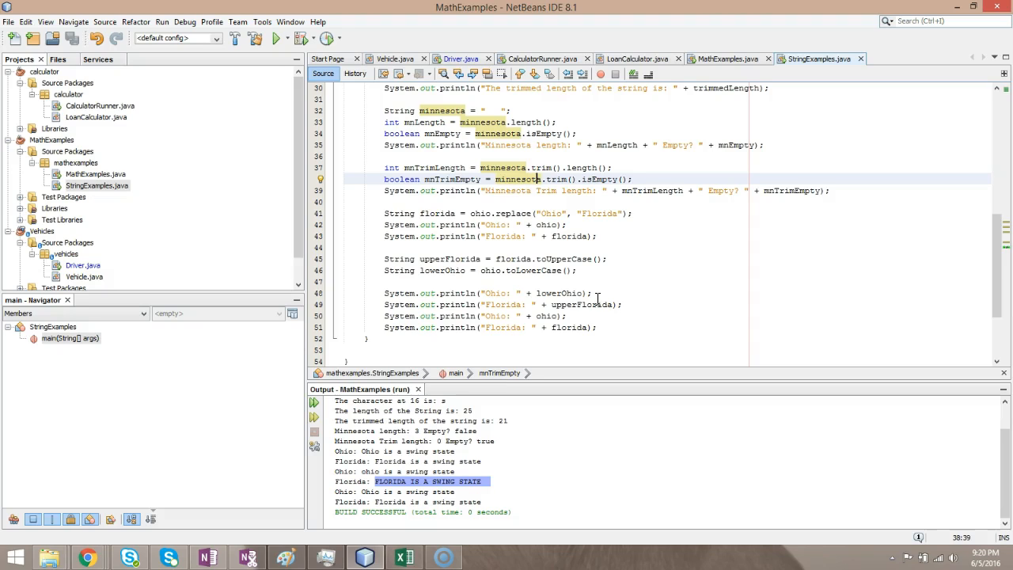